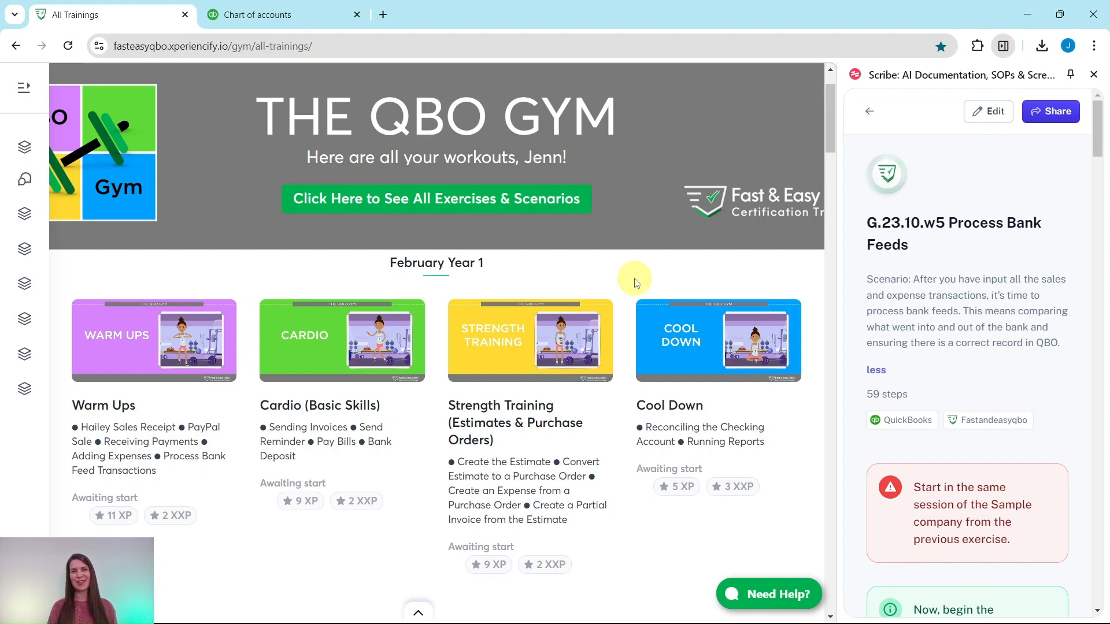
# - Open the October Year 1 Warm Ups lesson from the list of all workouts
pyautogui.scroll(-20, 622, 275)
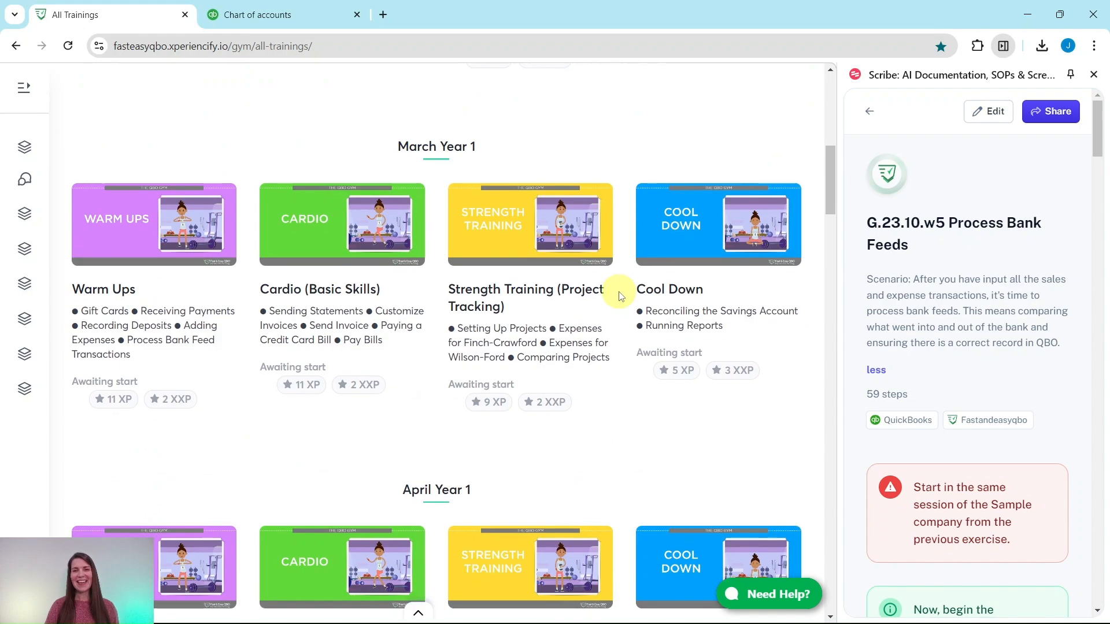
pyautogui.scroll(-20, 622, 270)
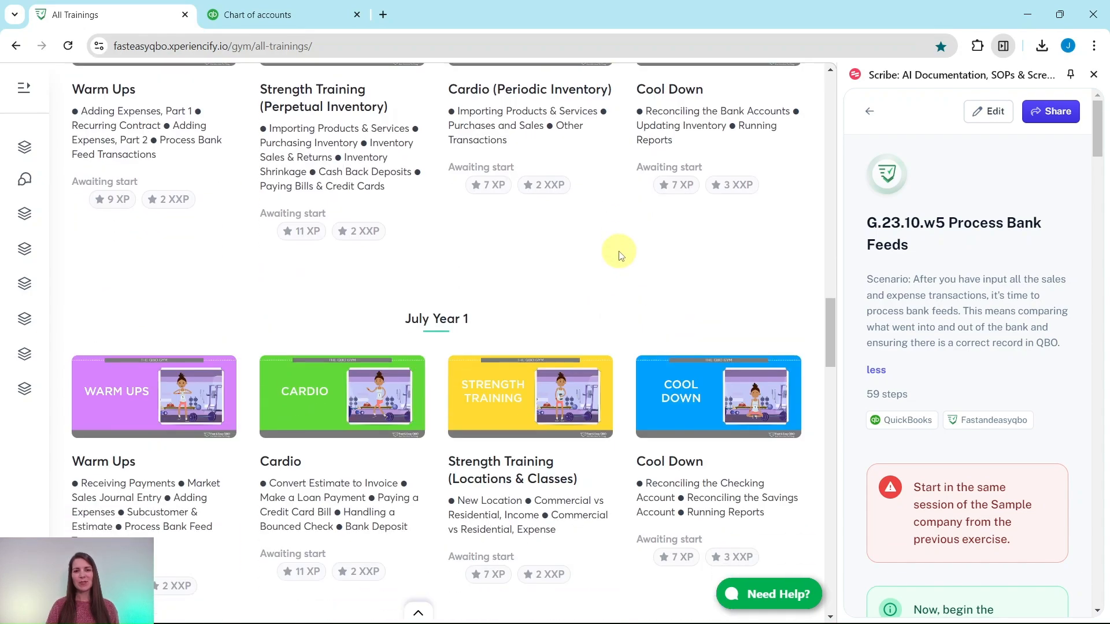
pyautogui.scroll(-10, 619, 251)
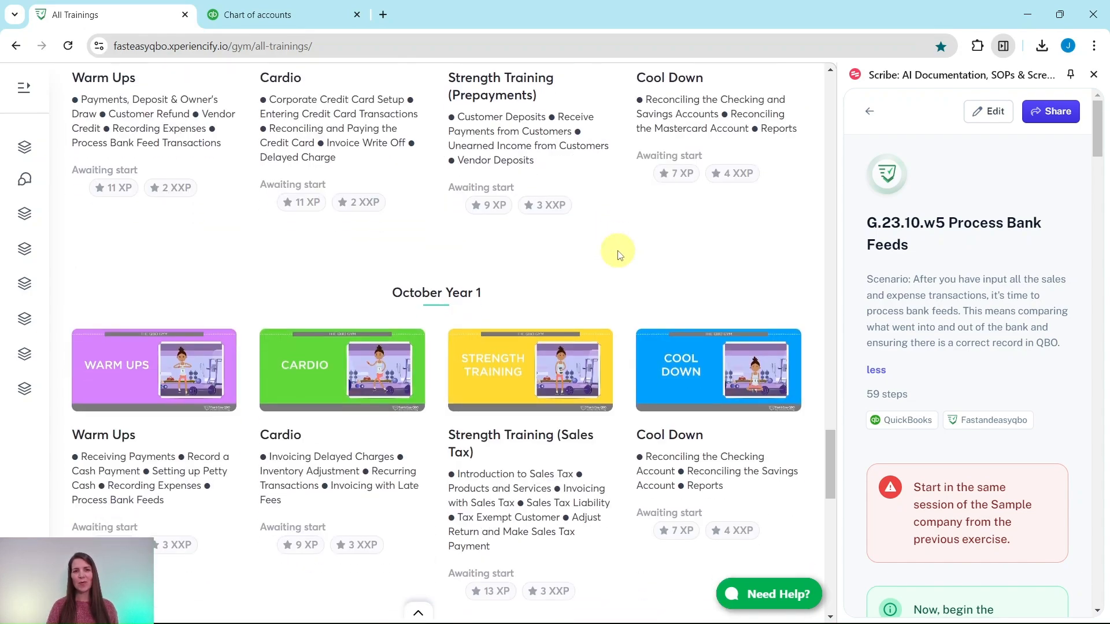
pyautogui.click(127, 256)
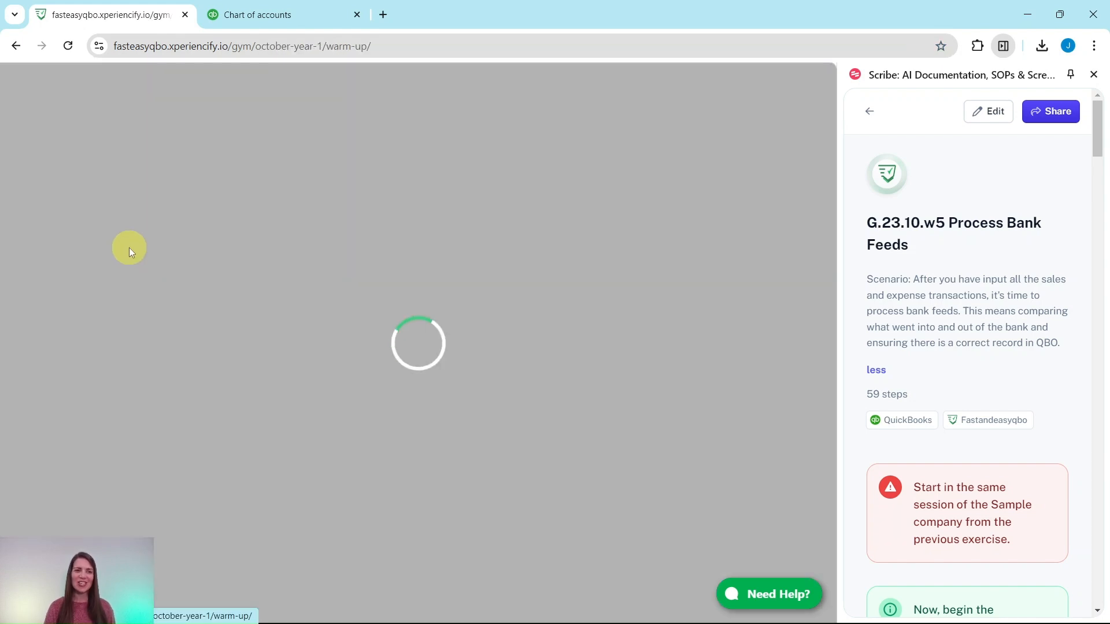
# - Review the Warm Ups page down to Hands On Practice G.23.10.w5 and read the opening instructions of the Process Bank Feeds guide
pyautogui.scroll(-3, 141, 214)
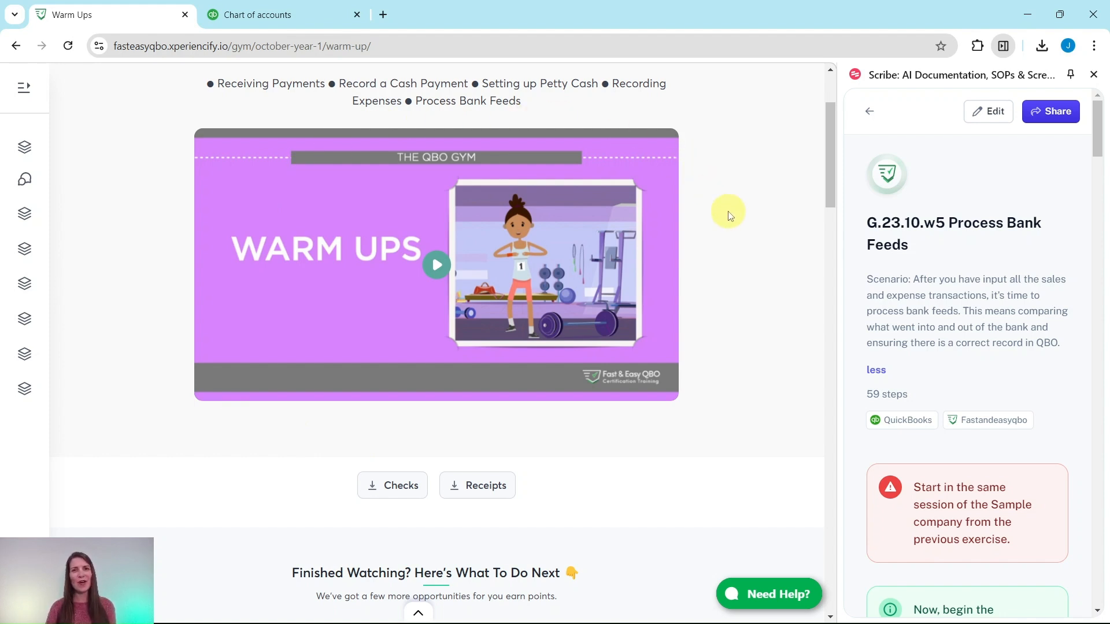
pyautogui.scroll(-10, 726, 217)
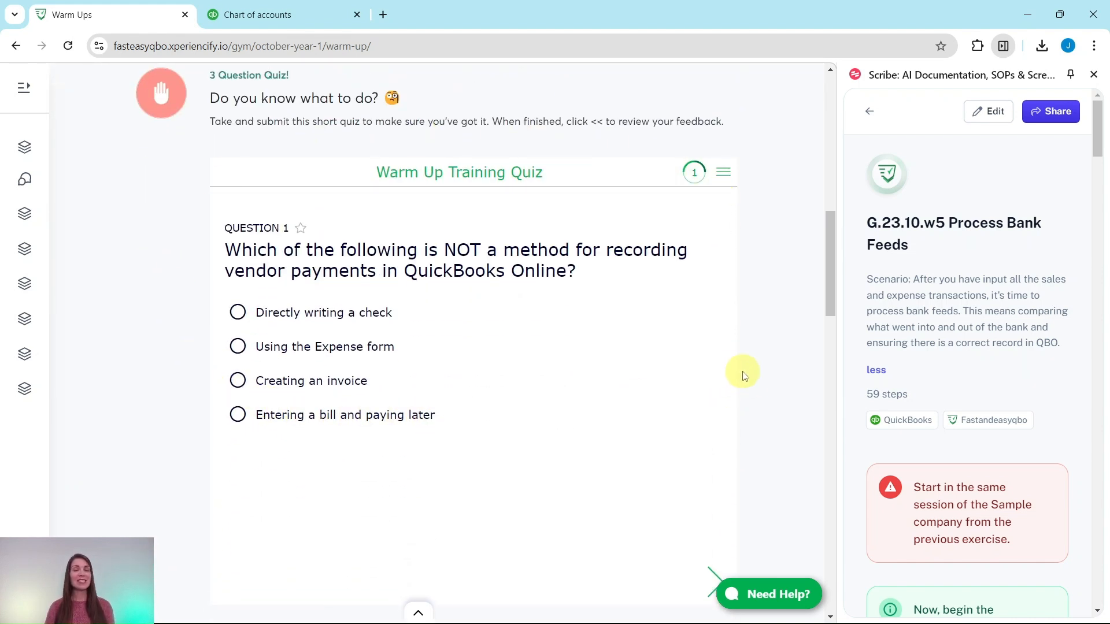
pyautogui.scroll(-10, 758, 360)
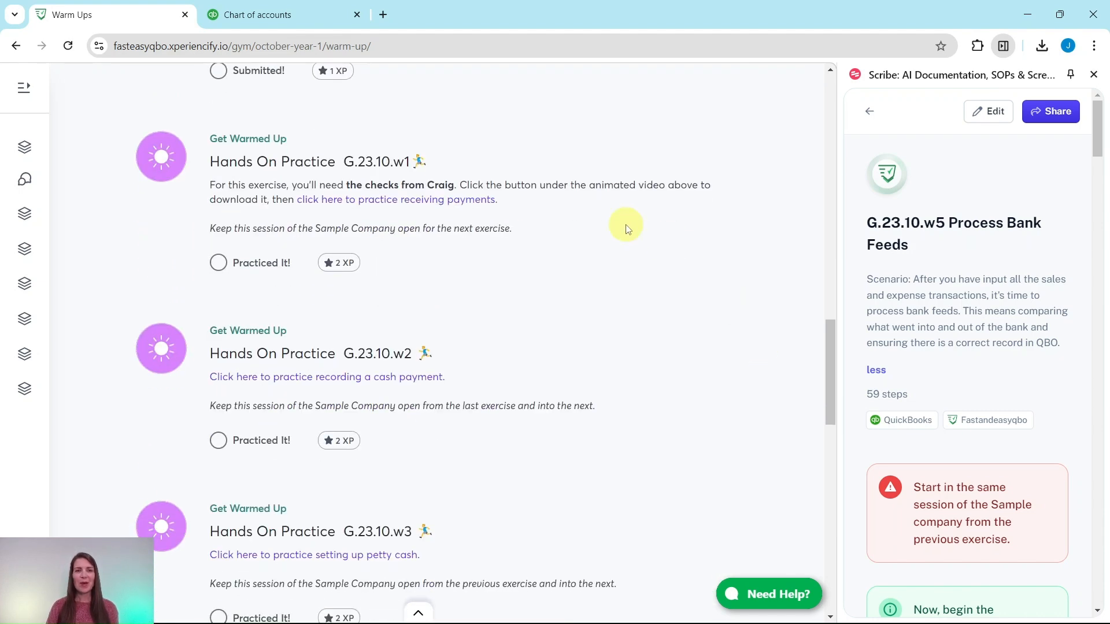
pyautogui.scroll(-5, 440, 376)
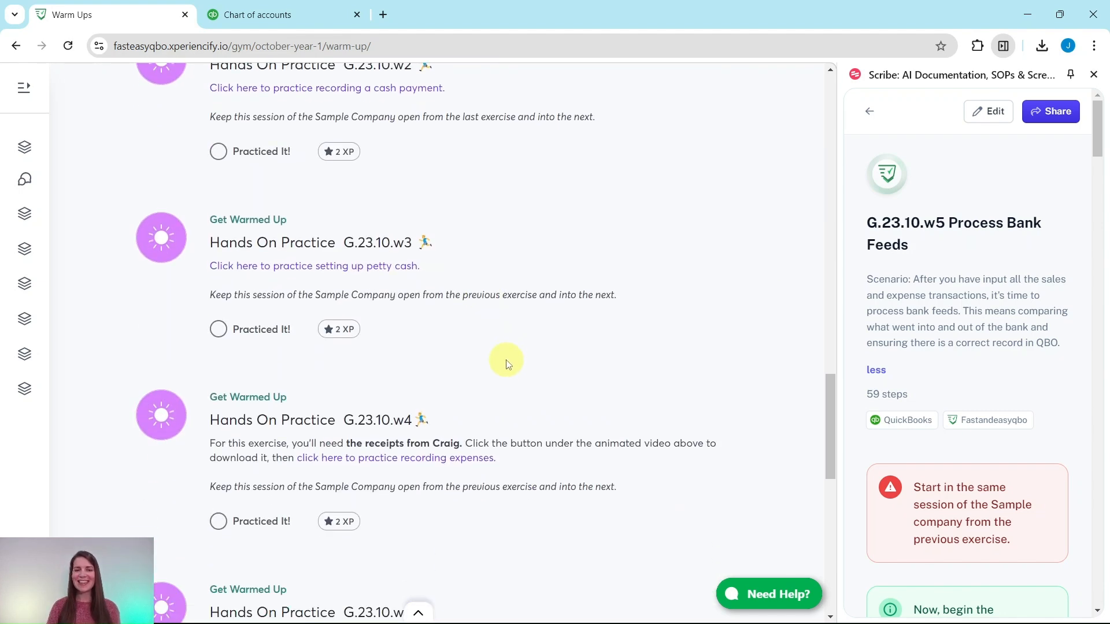
pyautogui.scroll(-7, 506, 362)
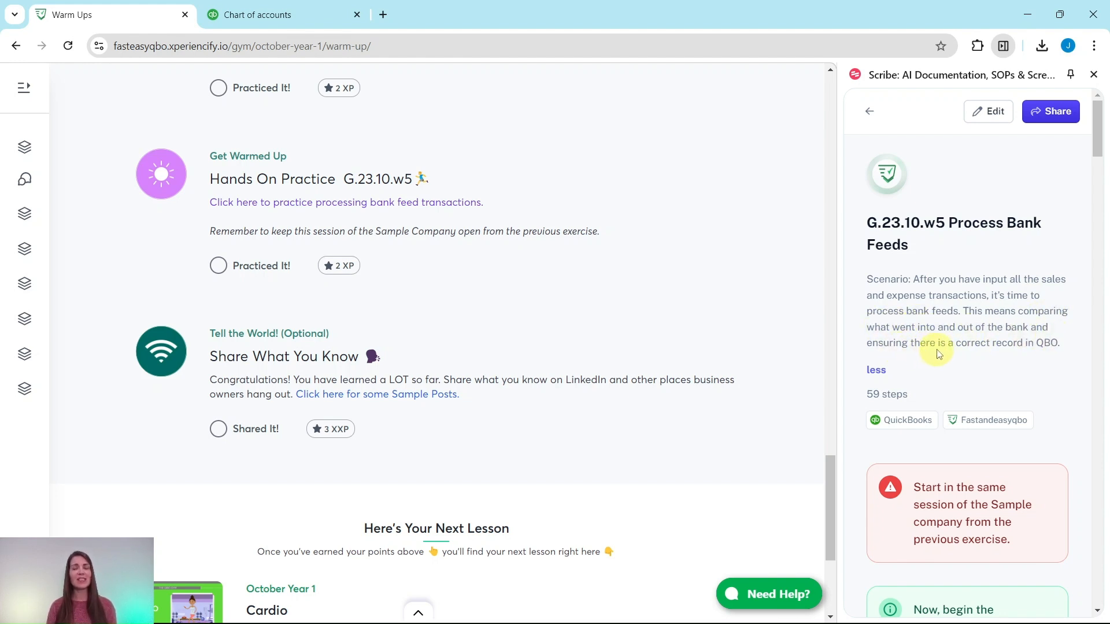
pyautogui.scroll(-5, 996, 320)
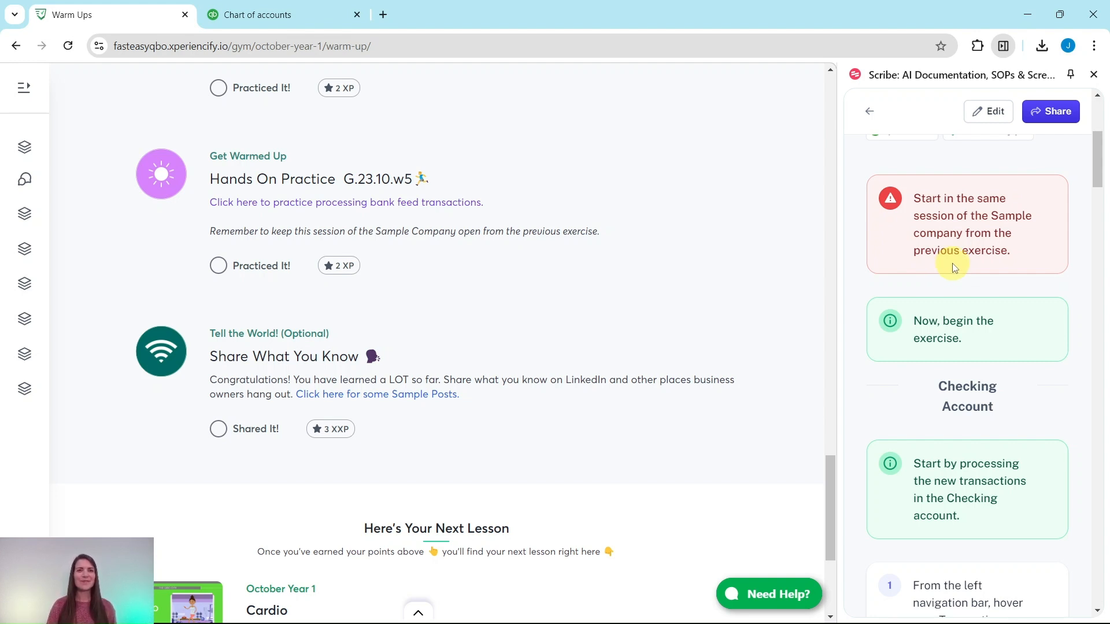
# - Switch to QuickBooks Online, open the Sample Company's bank transactions, and dismiss the bank connection pop-up
pyautogui.click(311, 13)
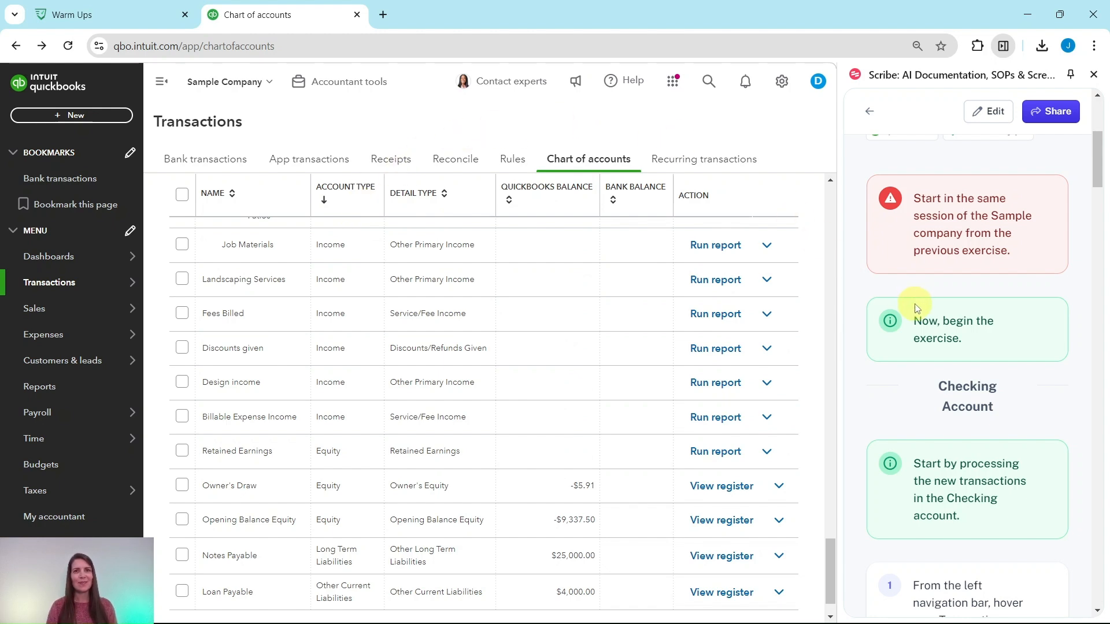
pyautogui.scroll(-3, 917, 305)
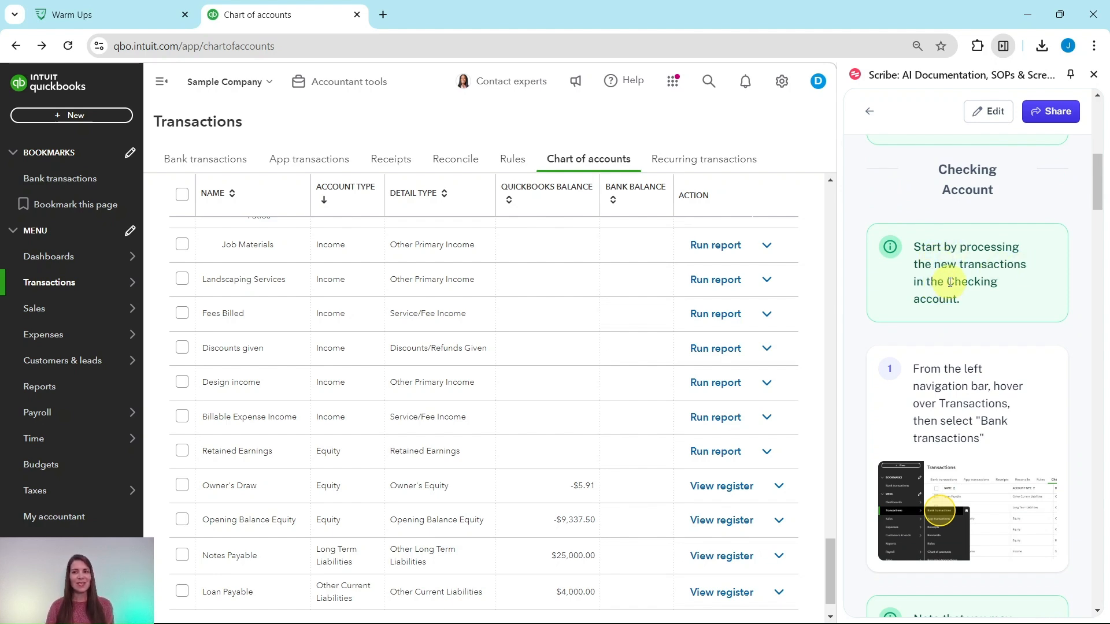
pyautogui.scroll(-2, 950, 282)
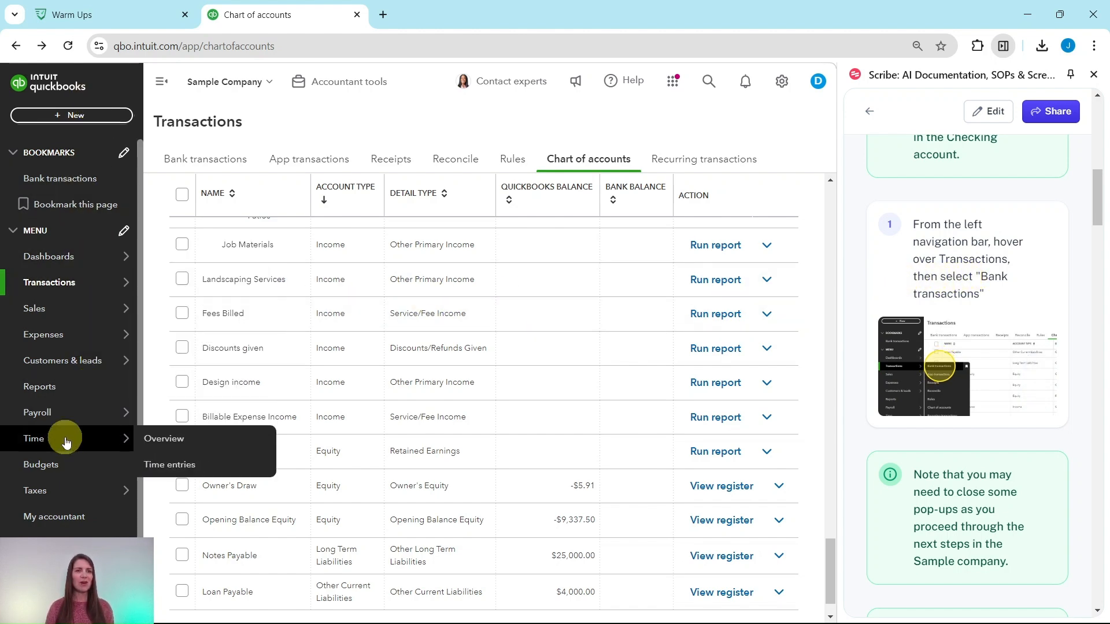
pyautogui.moveTo(102, 298)
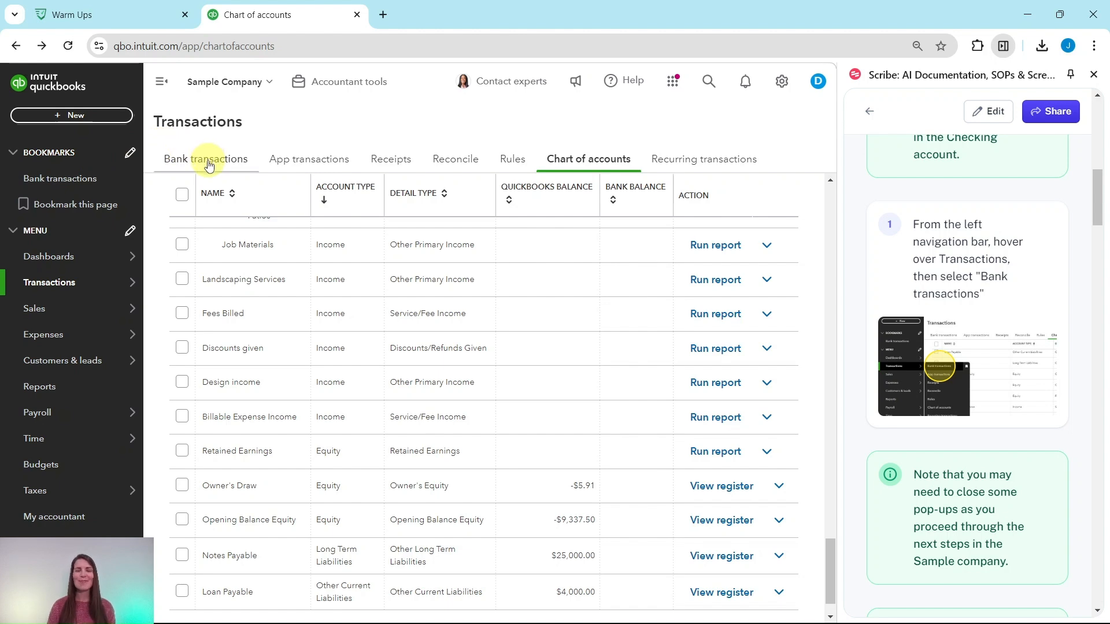
pyautogui.moveTo(55, 281)
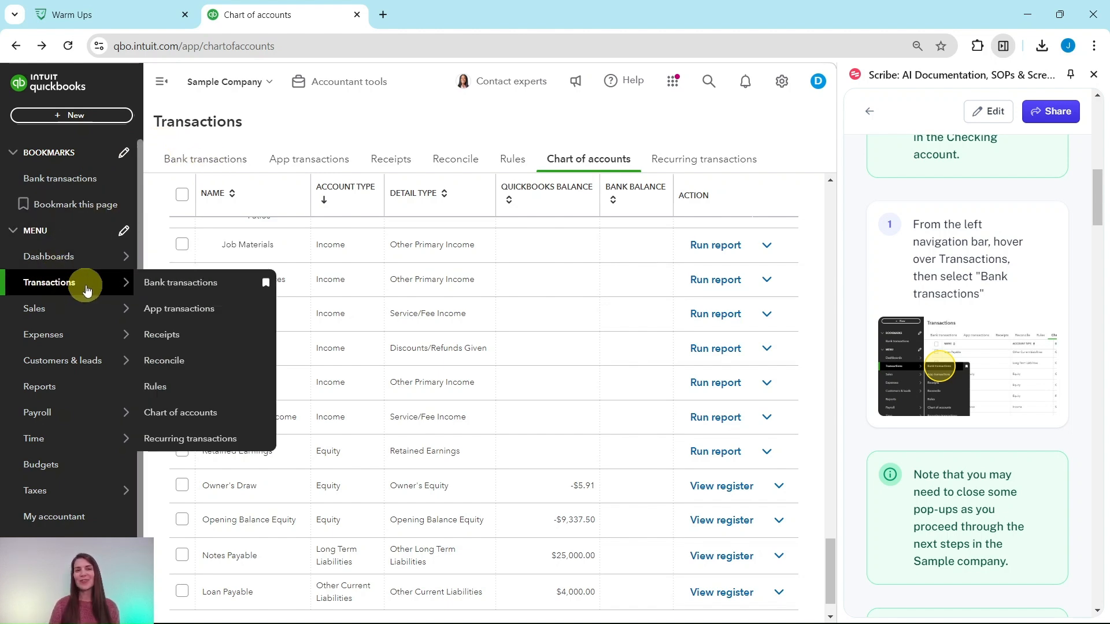
pyautogui.click(179, 286)
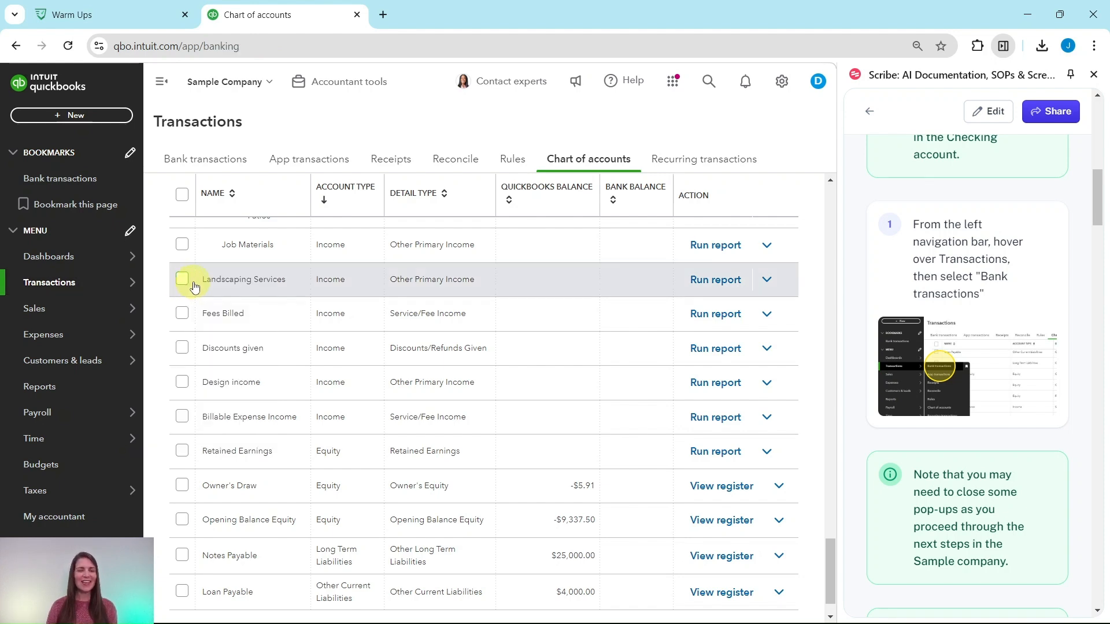
pyautogui.scroll(-5, 999, 300)
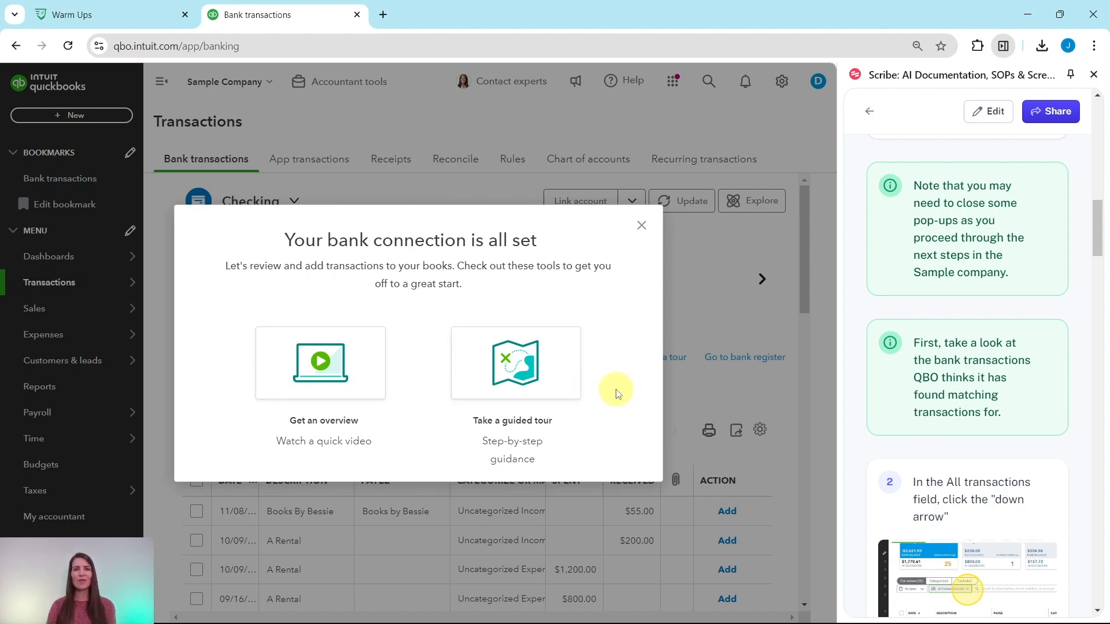
pyautogui.click(645, 232)
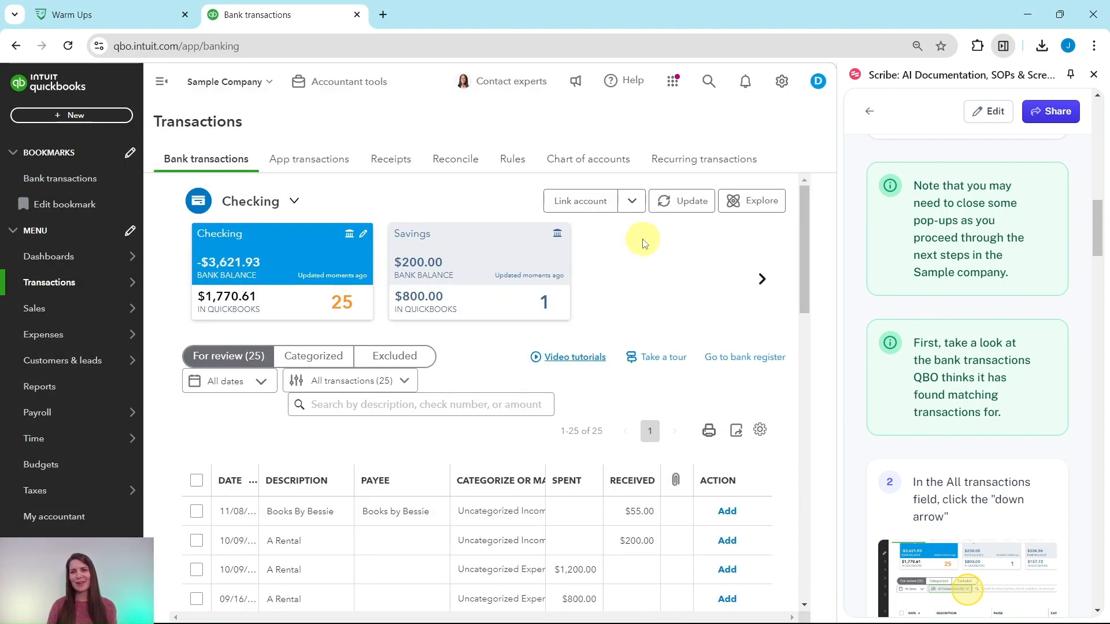
# - Filter the Checking account's for-review transactions to show only suggested matches
pyautogui.scroll(-1, 1006, 369)
pyautogui.scroll(-1, 1006, 369)
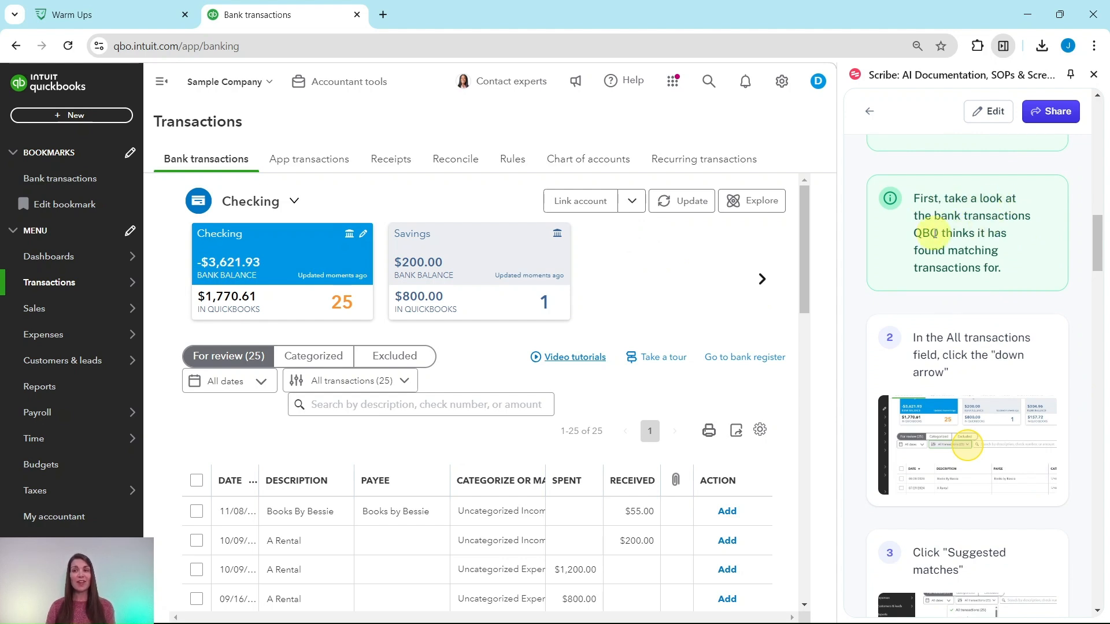
pyautogui.scroll(-2, 982, 245)
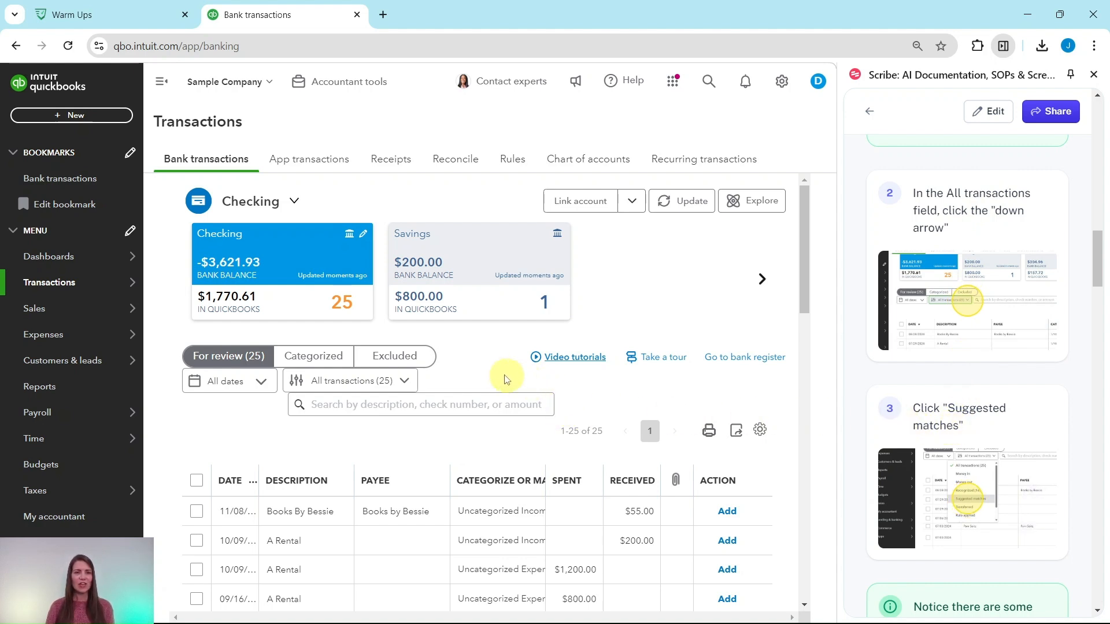
pyautogui.click(399, 381)
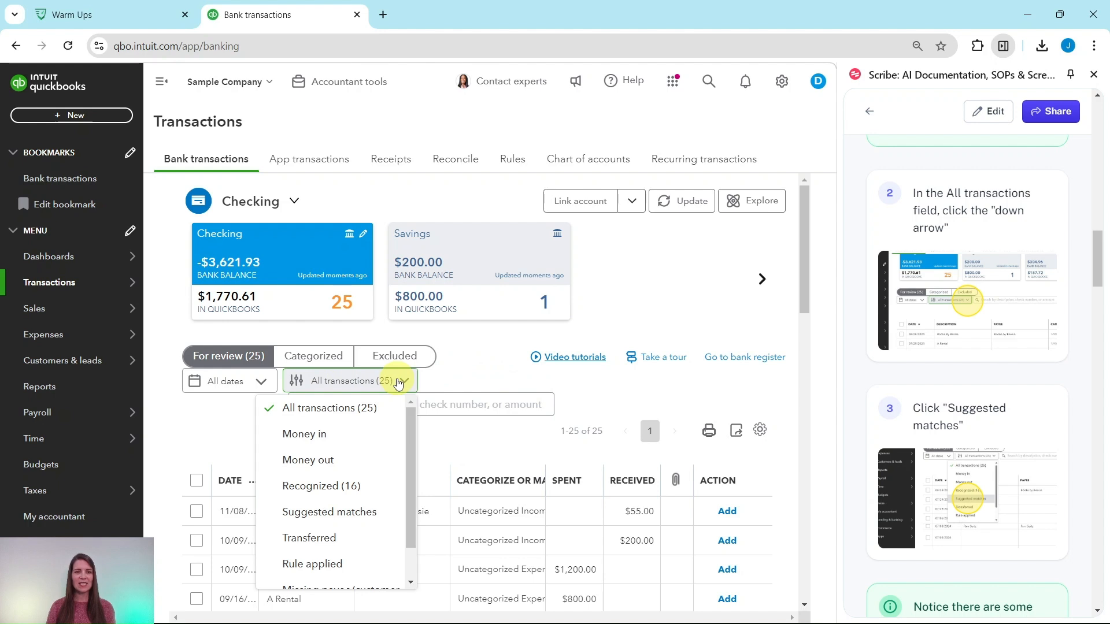
pyautogui.click(365, 513)
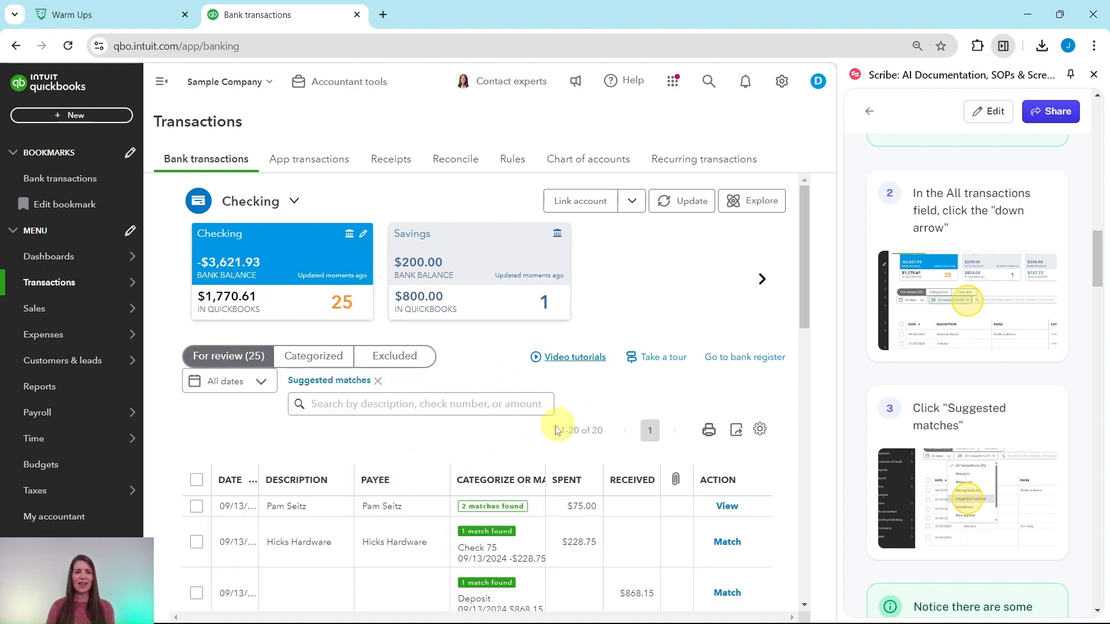
# - Match the 09/13 bank transaction for $75.00, which has two suggested matches, to Expense 76
pyautogui.scroll(-4, 584, 382)
pyautogui.scroll(-1, 589, 355)
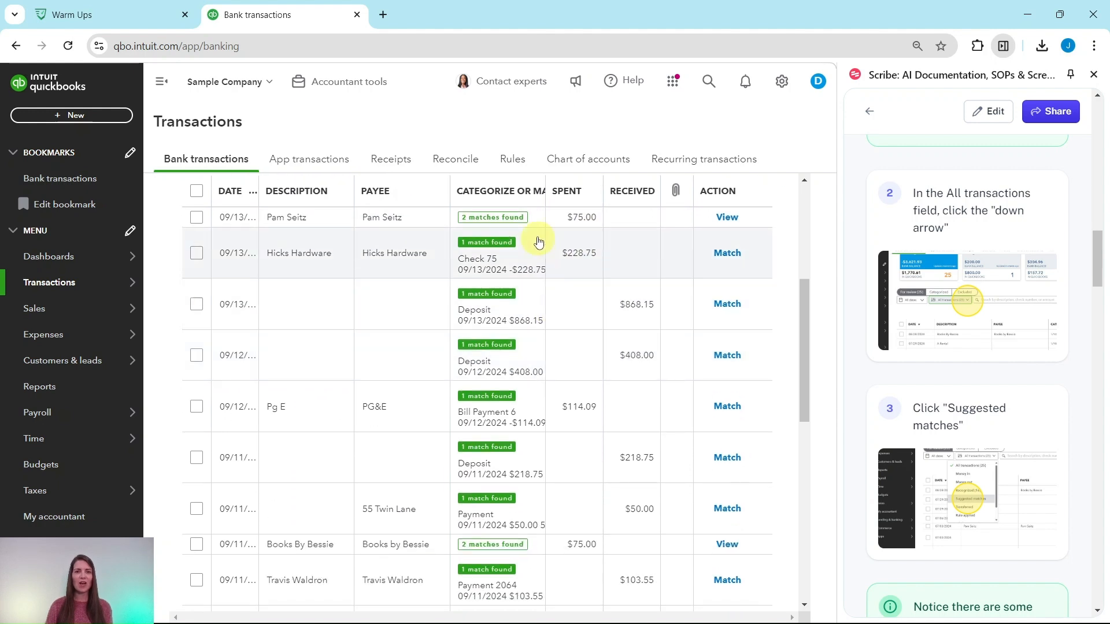
pyautogui.scroll(-2, 930, 436)
pyautogui.scroll(-4, 929, 435)
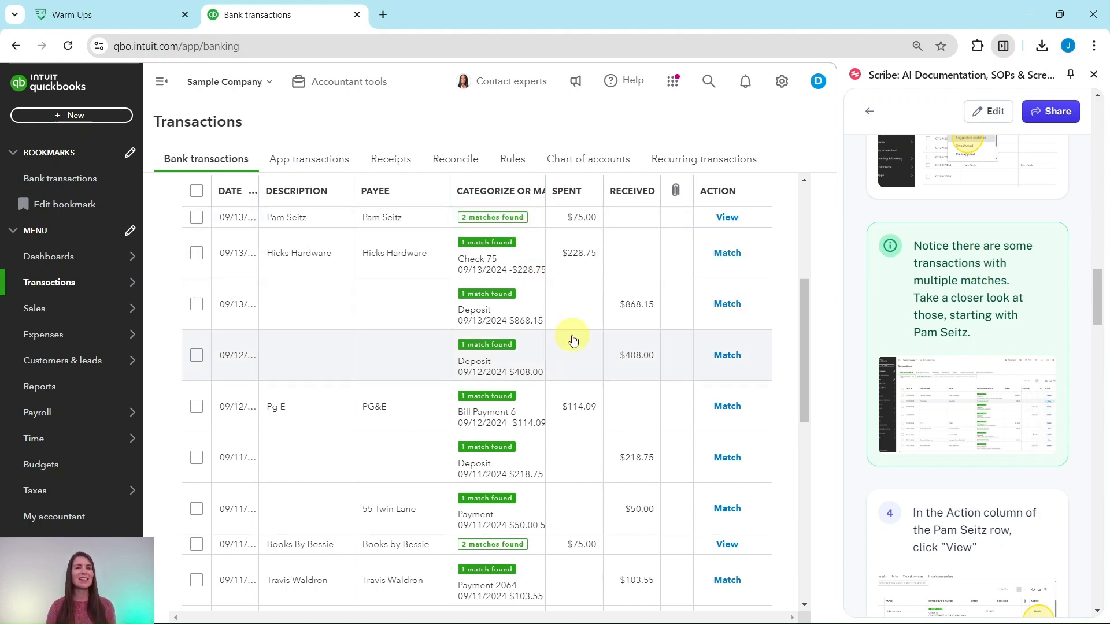
pyautogui.scroll(1, 573, 335)
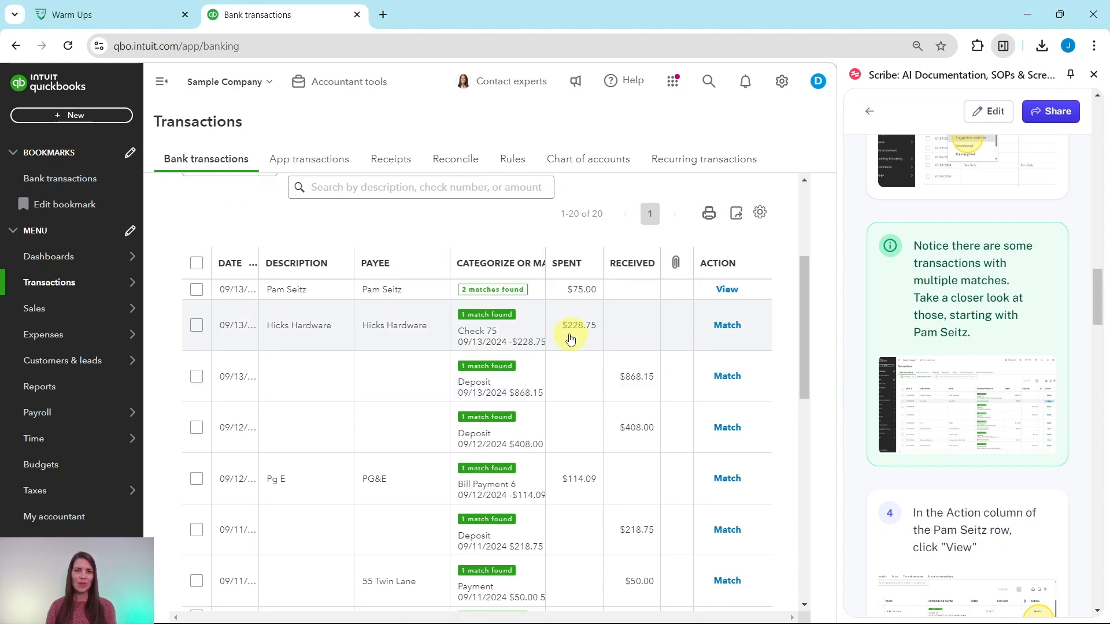
pyautogui.click(579, 291)
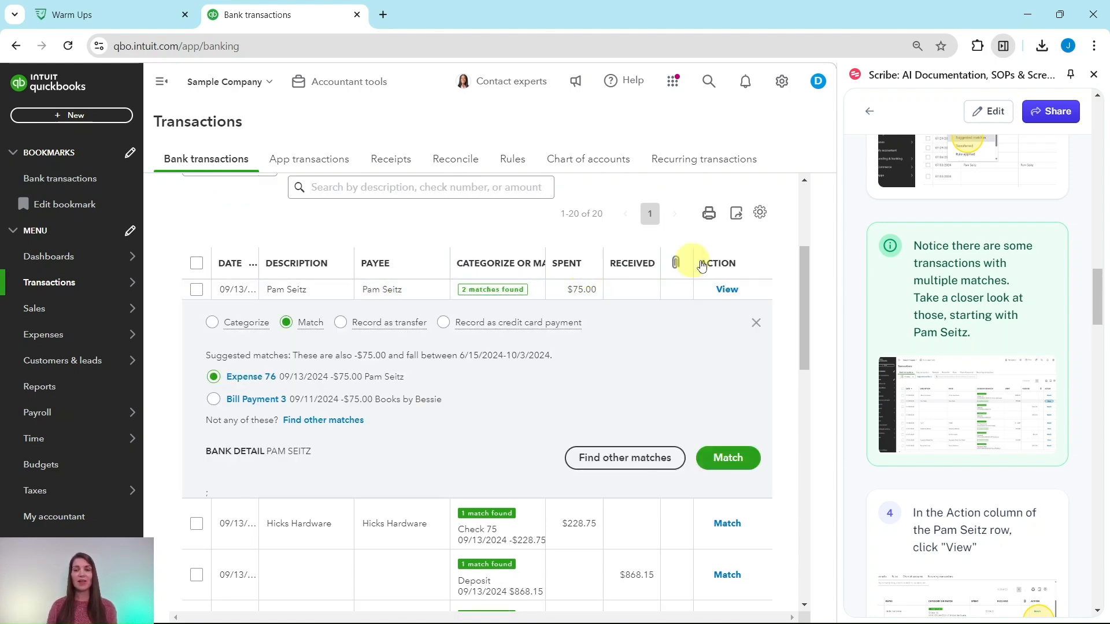
pyautogui.scroll(-9, 951, 461)
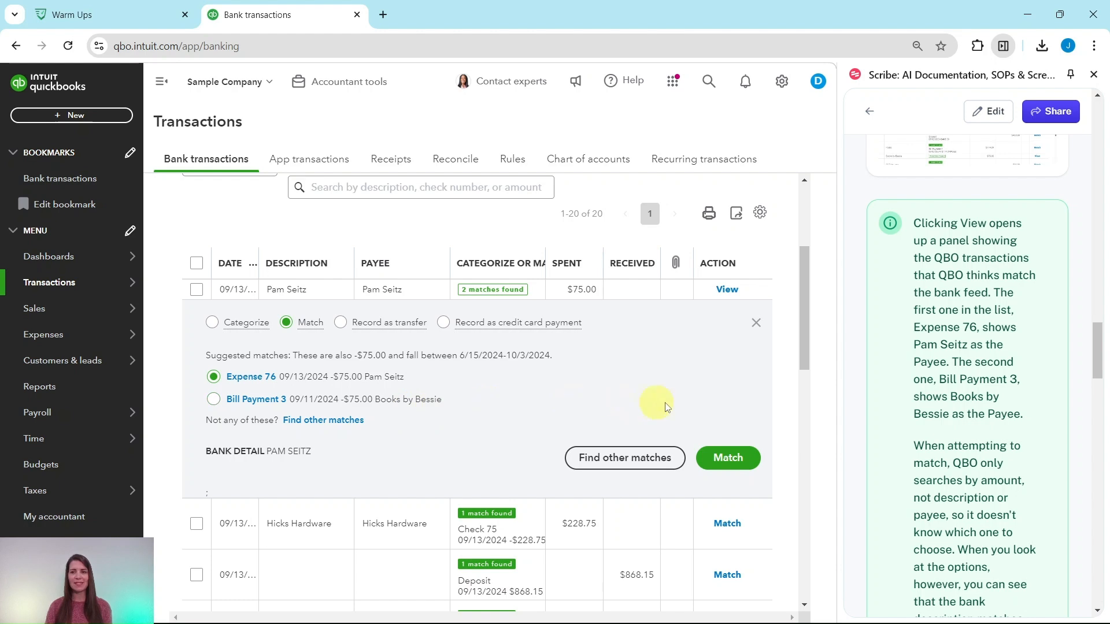
pyautogui.scroll(-5, 975, 420)
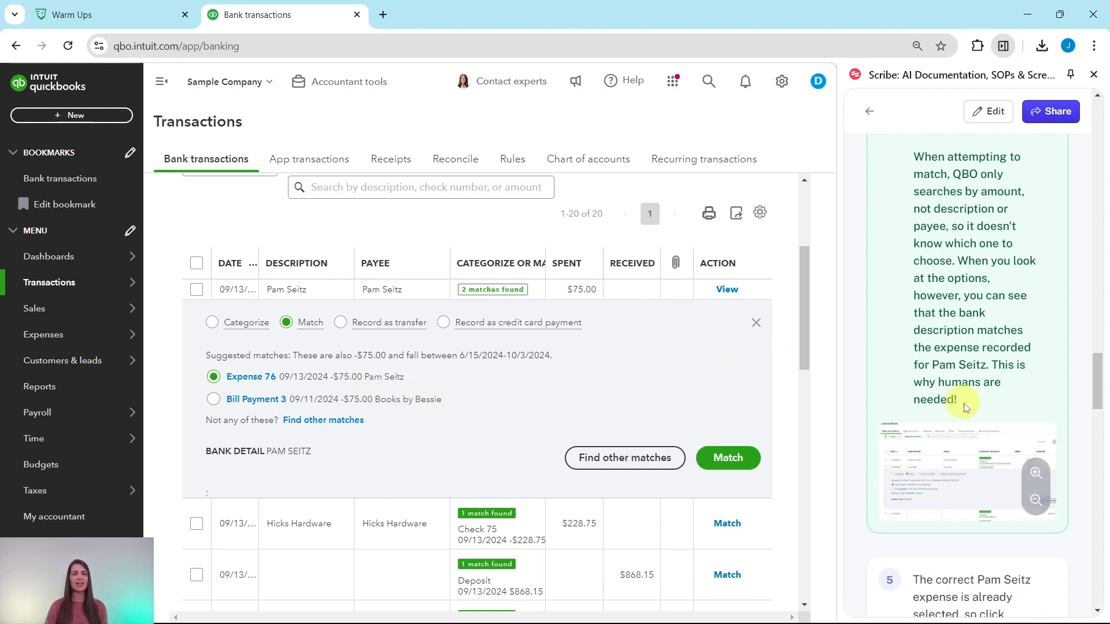
pyautogui.scroll(-6, 1023, 468)
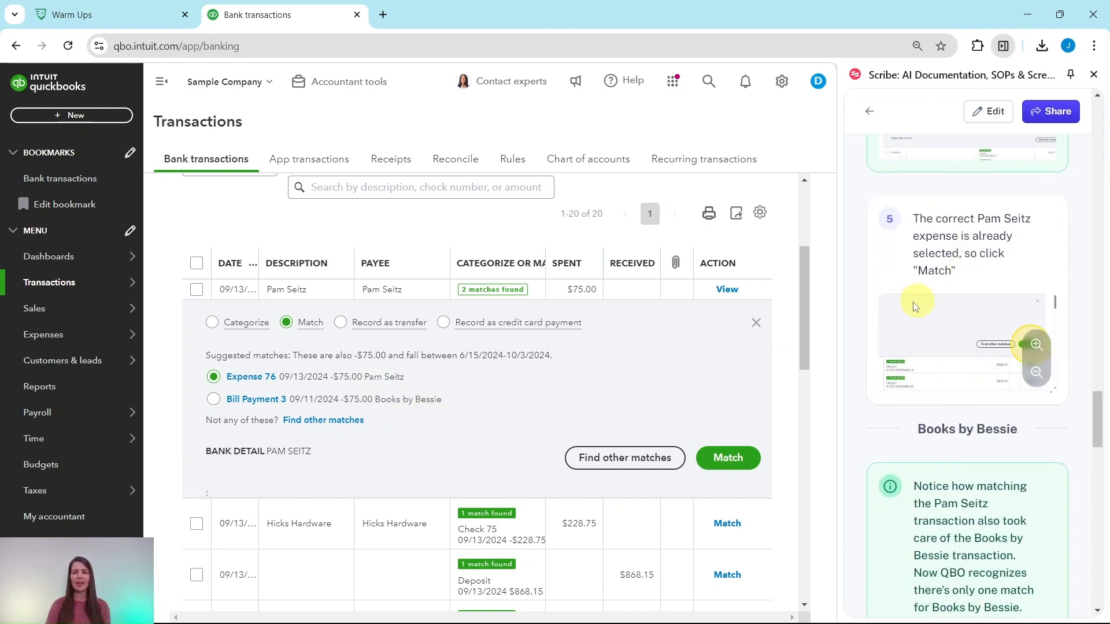
pyautogui.click(736, 460)
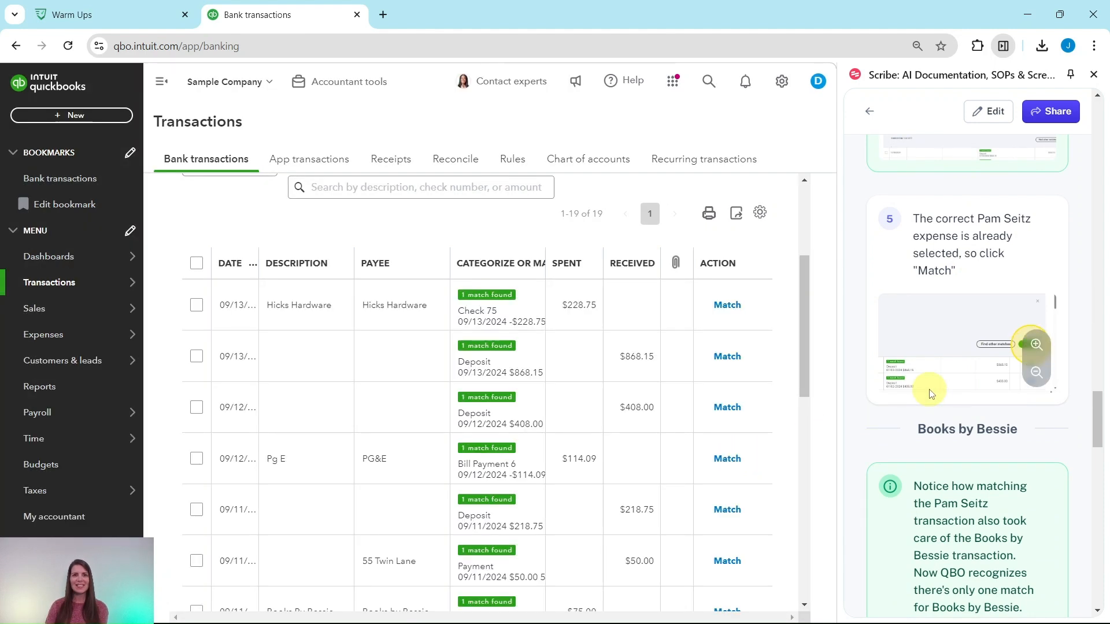
# - Review the guide's Books by Bessie note and open the suggested matches for the 09/11 Squeaky Kleen Car Wash bank transaction
pyautogui.scroll(-5, 931, 387)
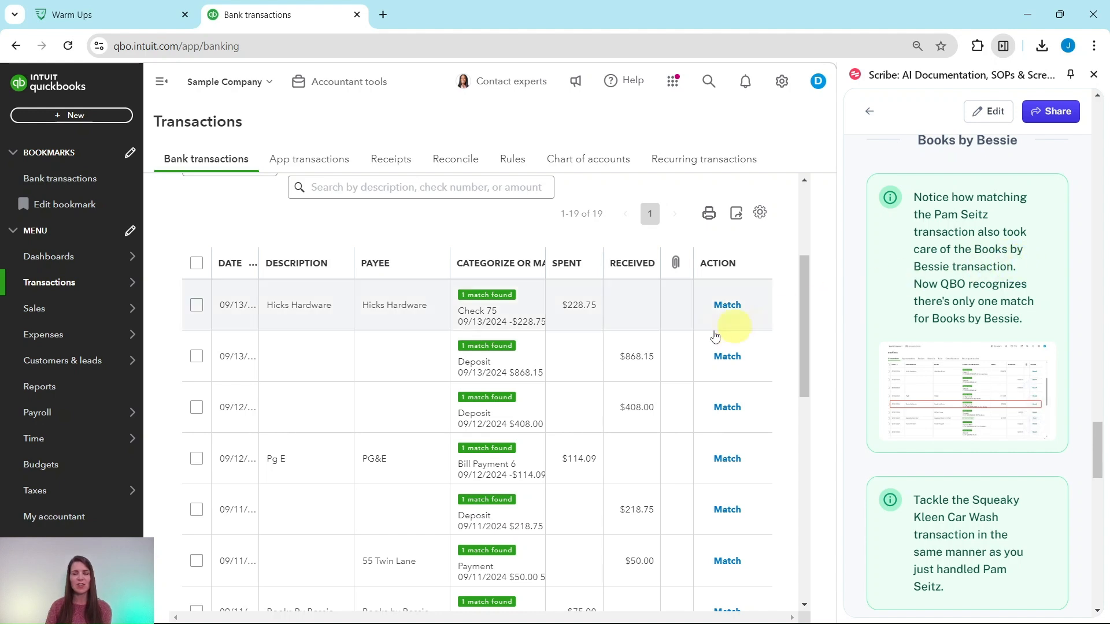
pyautogui.scroll(-2, 627, 340)
pyautogui.scroll(-2, 625, 323)
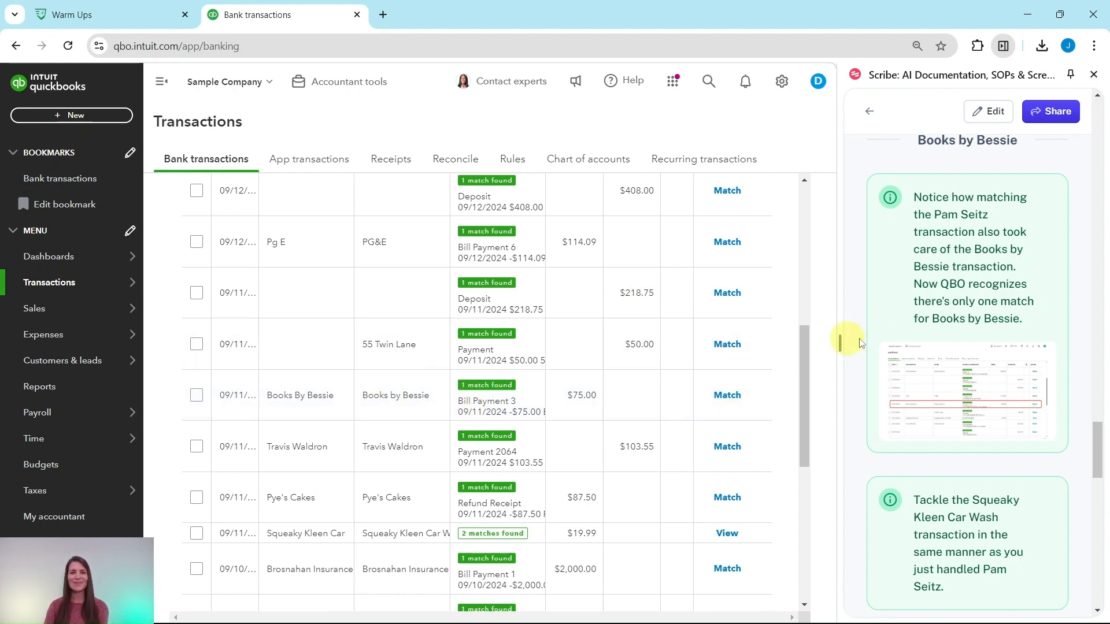
pyautogui.scroll(-2, 957, 322)
pyautogui.scroll(-2, 956, 312)
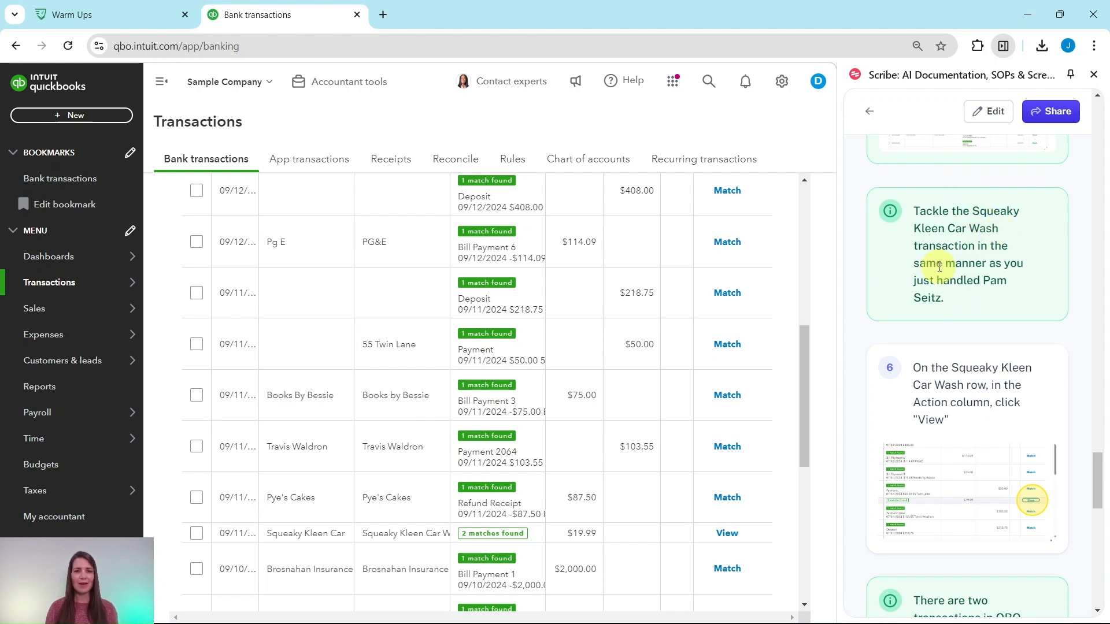
pyautogui.scroll(-3, 937, 268)
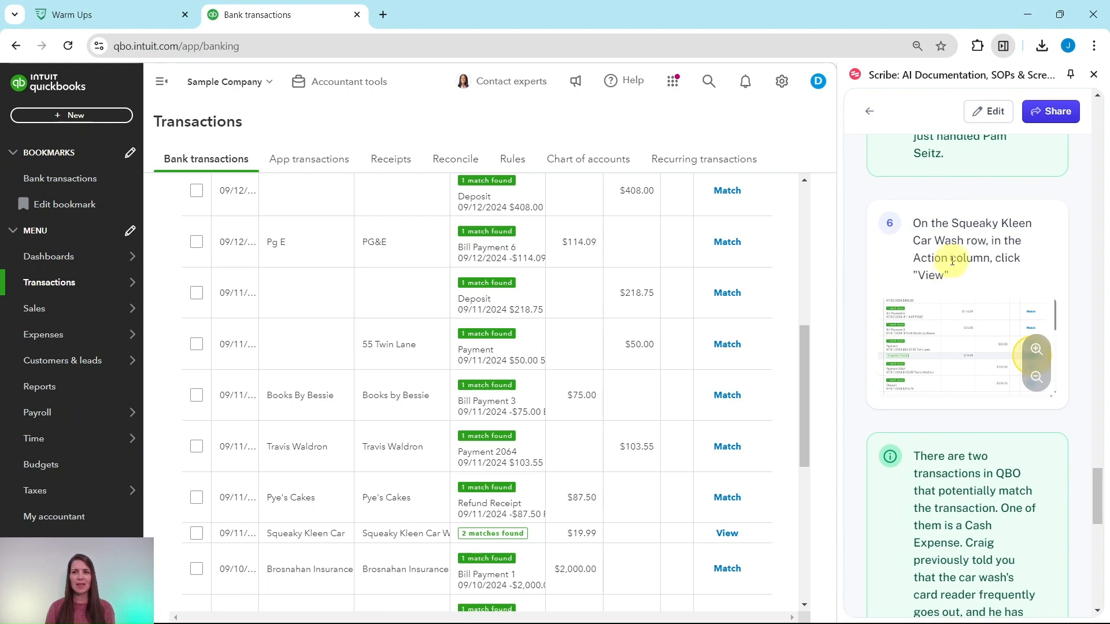
pyautogui.scroll(3, 583, 335)
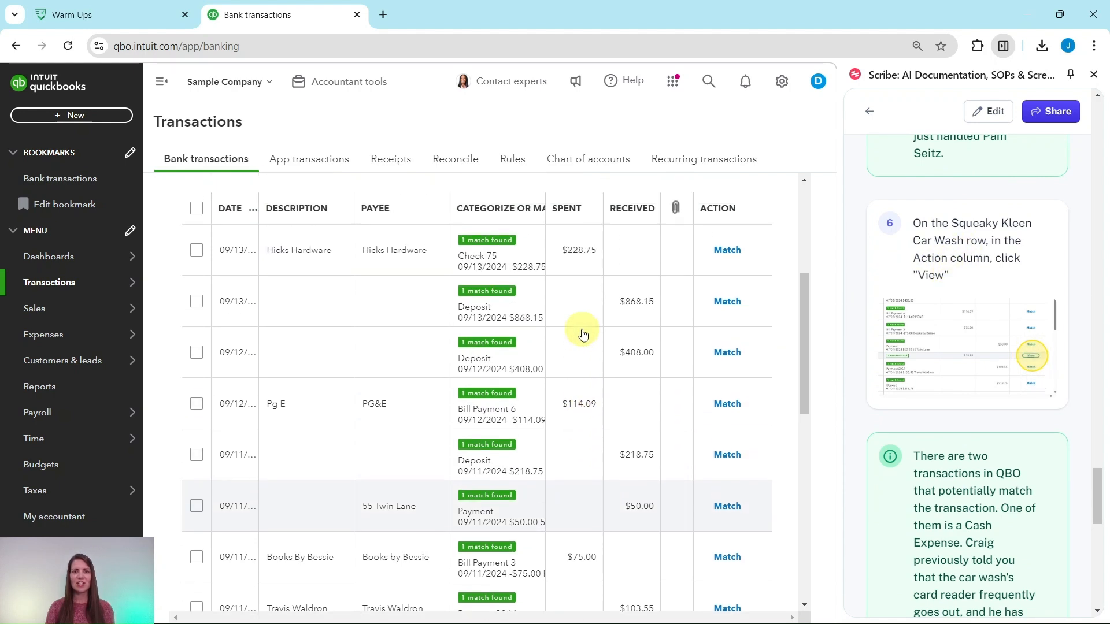
pyautogui.scroll(-5, 611, 307)
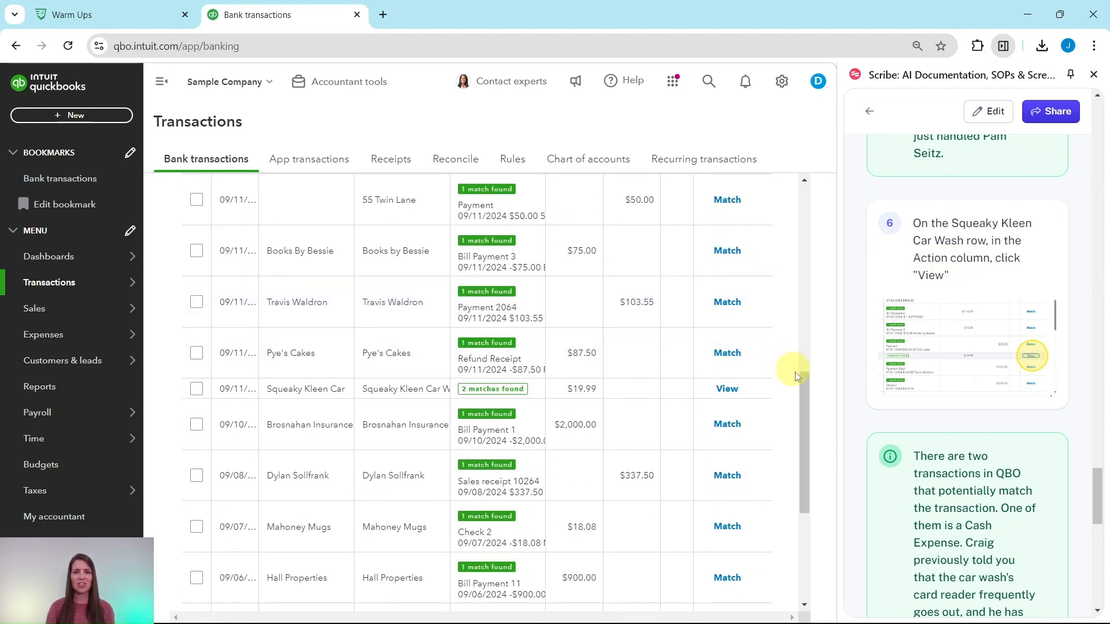
pyautogui.click(734, 392)
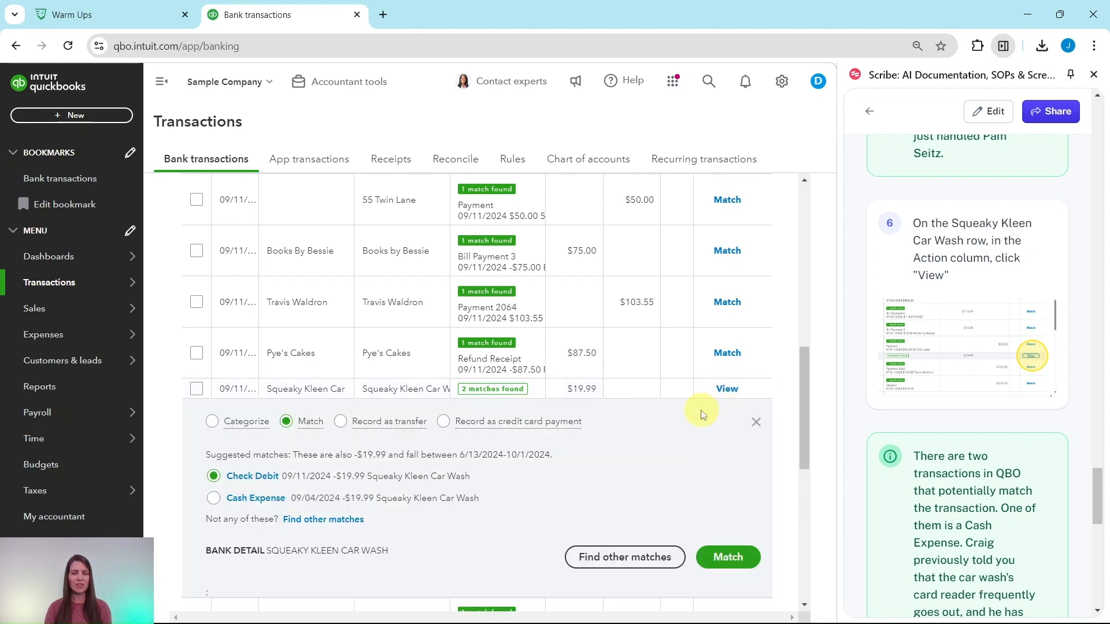
# - Match the $19.99 Squeaky Kleen Car Wash transaction to the Check Debit dated 09/11/2024, as the guide instructs
pyautogui.scroll(-5, 924, 424)
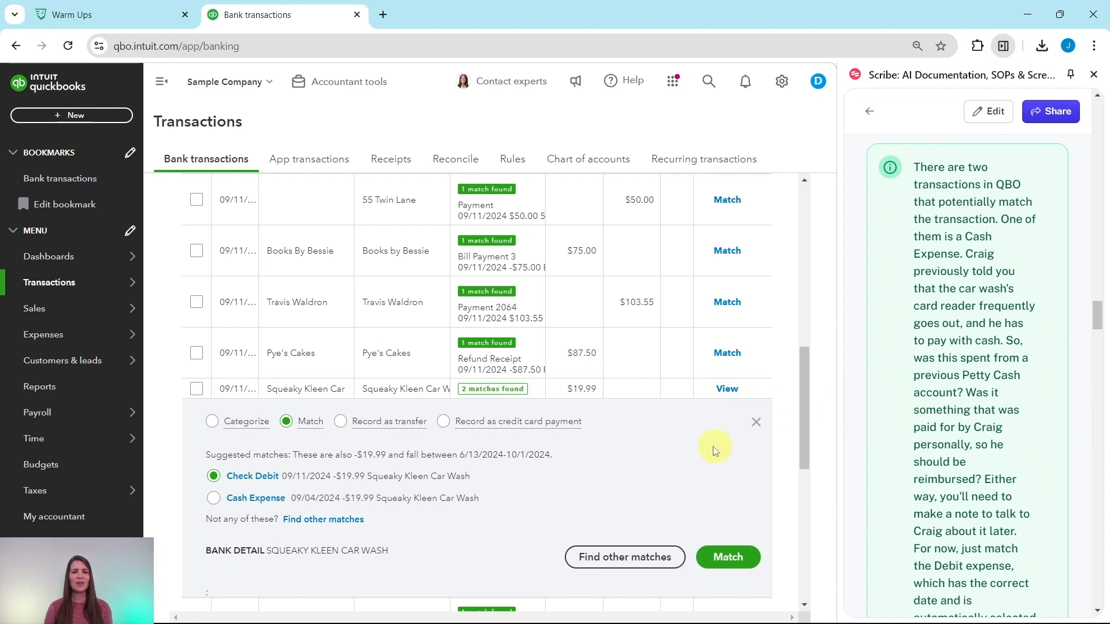
pyautogui.scroll(-1, 717, 445)
pyautogui.scroll(-1, 708, 435)
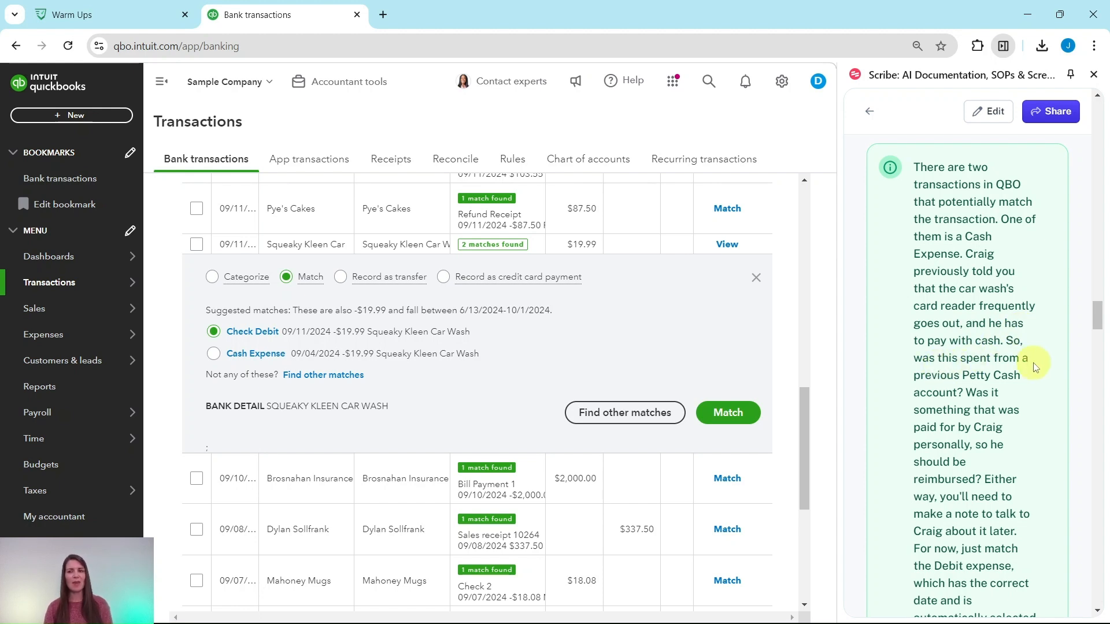
pyautogui.scroll(-3, 983, 389)
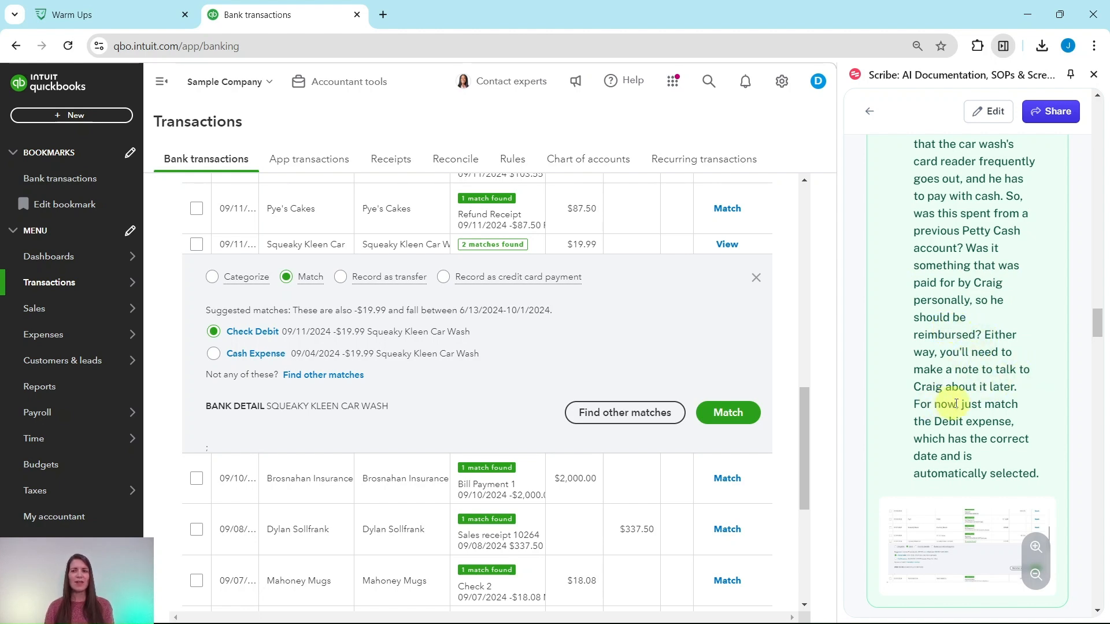
pyautogui.scroll(-3, 974, 404)
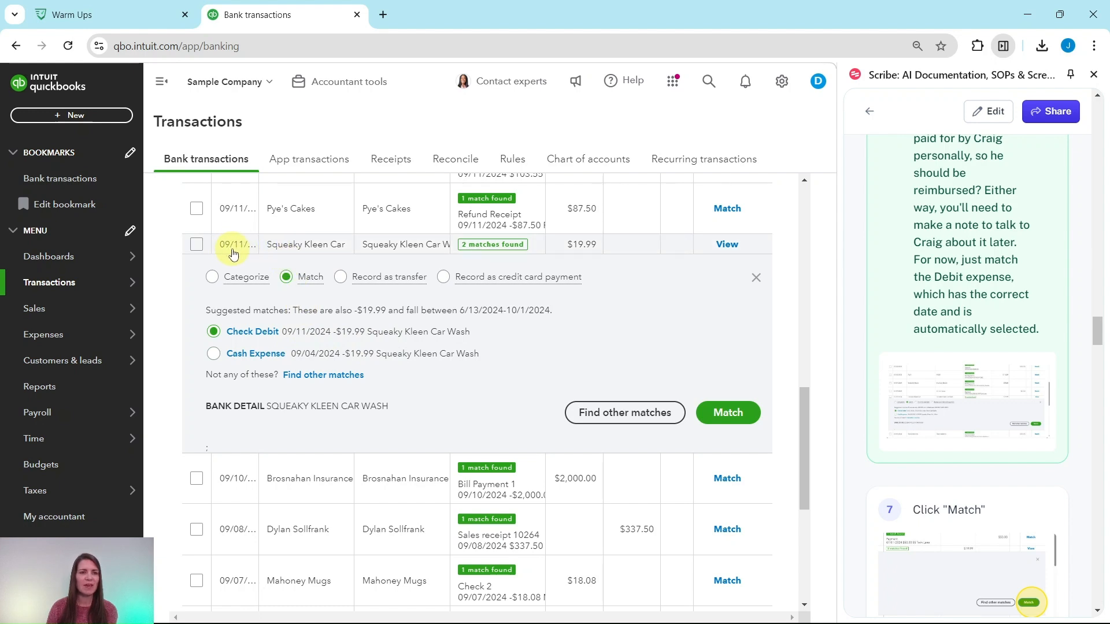
pyautogui.click(728, 403)
# - Open the unnumbered 08/09/2024 expense from the suggested matches for the 08/10 Tania's Nursery bank transaction
pyautogui.scroll(-5, 897, 419)
pyautogui.scroll(-3, 898, 419)
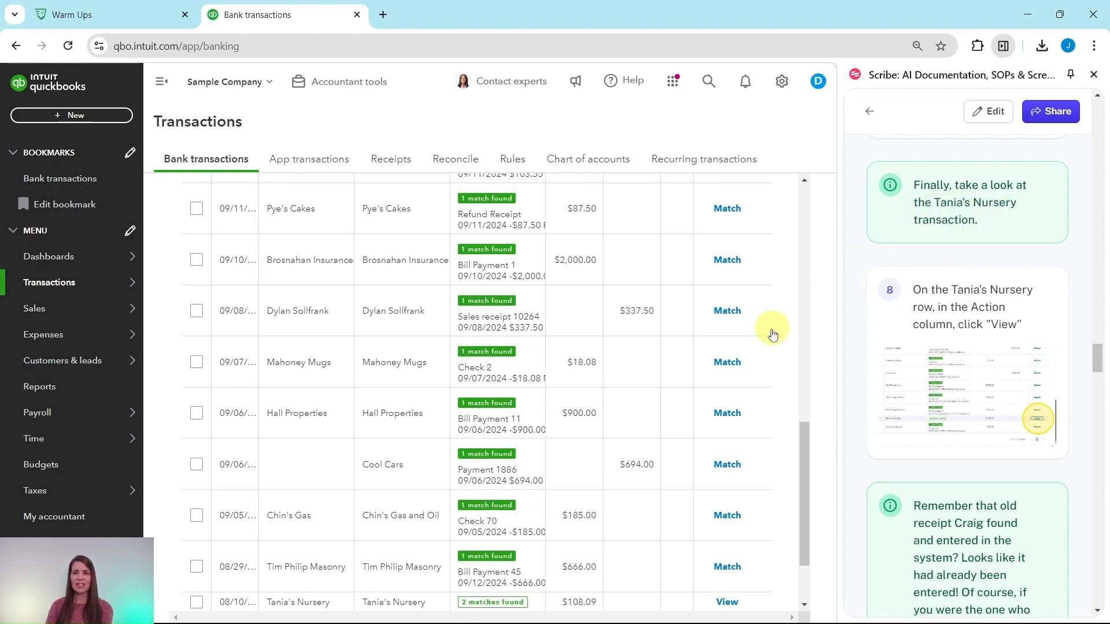
pyautogui.scroll(-2, 776, 354)
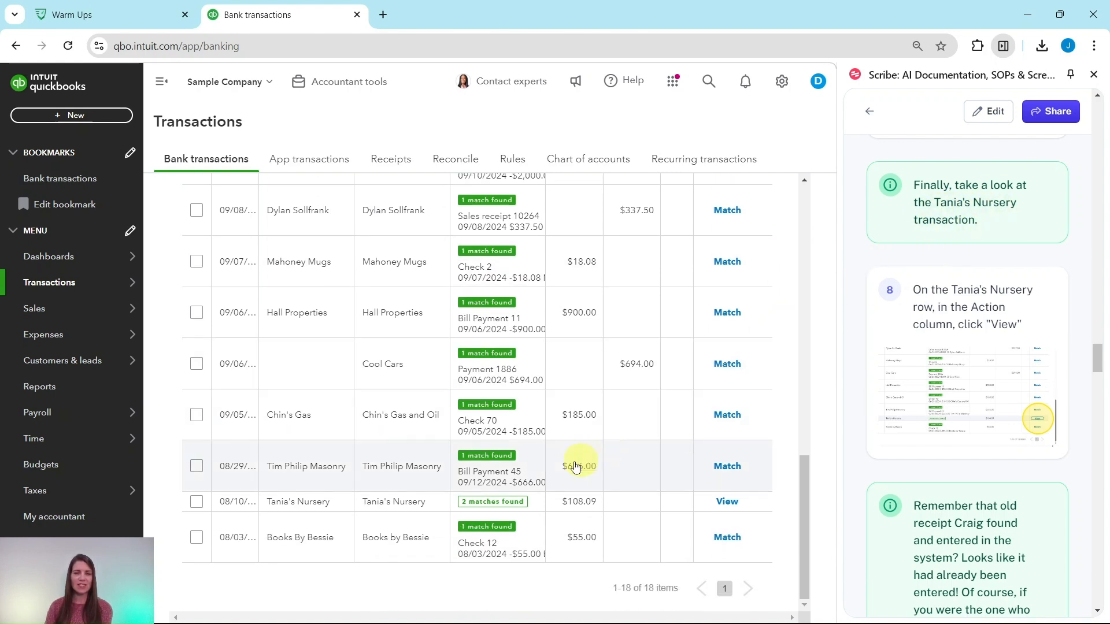
pyautogui.click(724, 502)
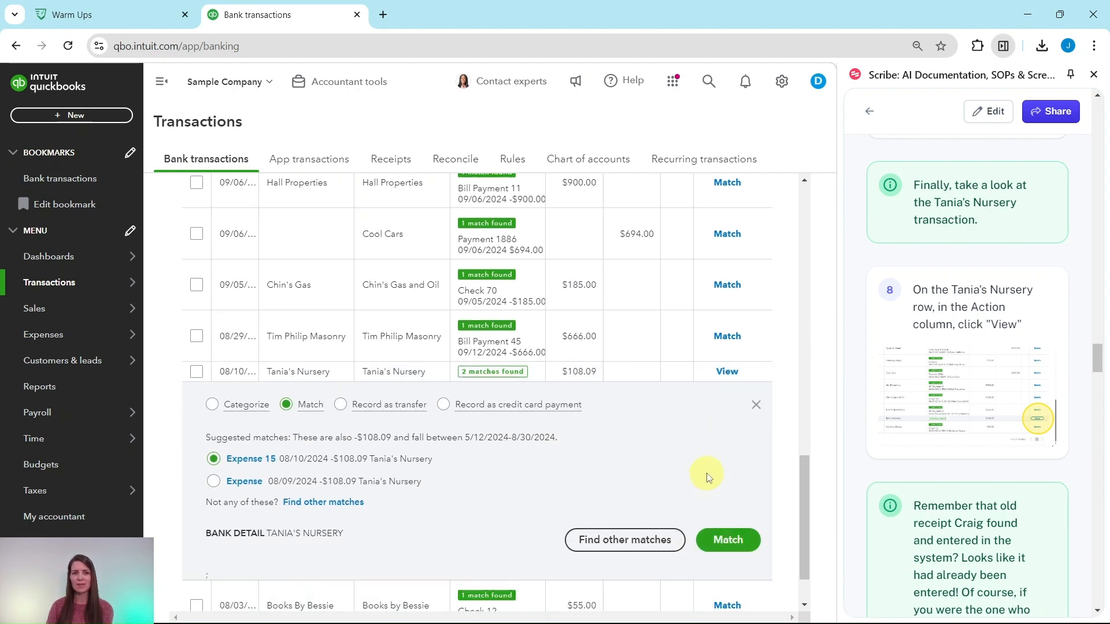
pyautogui.scroll(-5, 941, 408)
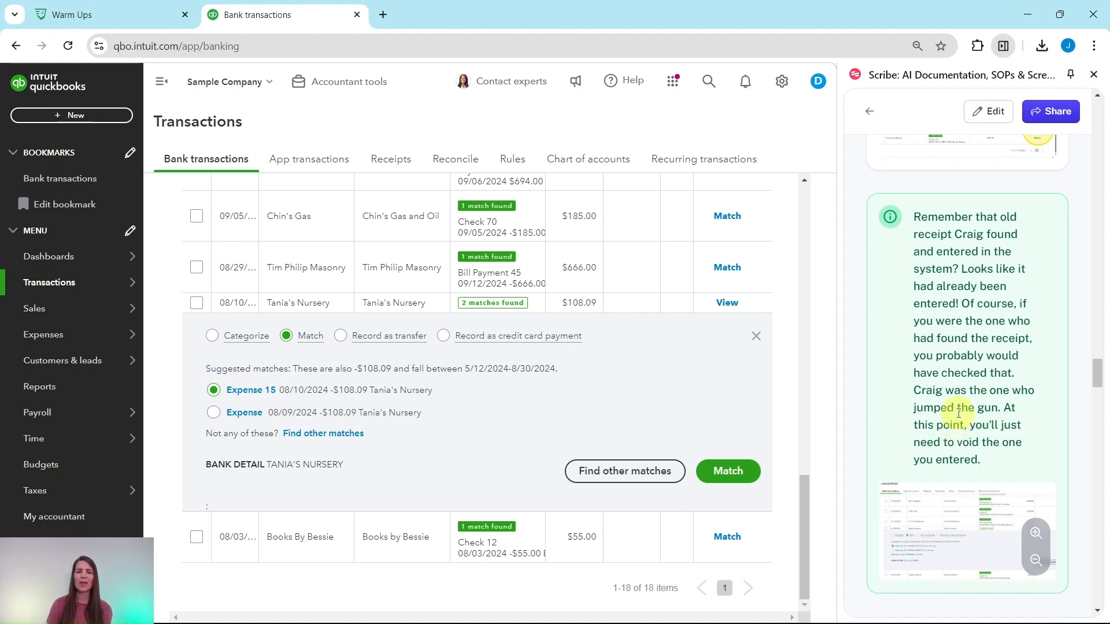
pyautogui.scroll(-3, 961, 411)
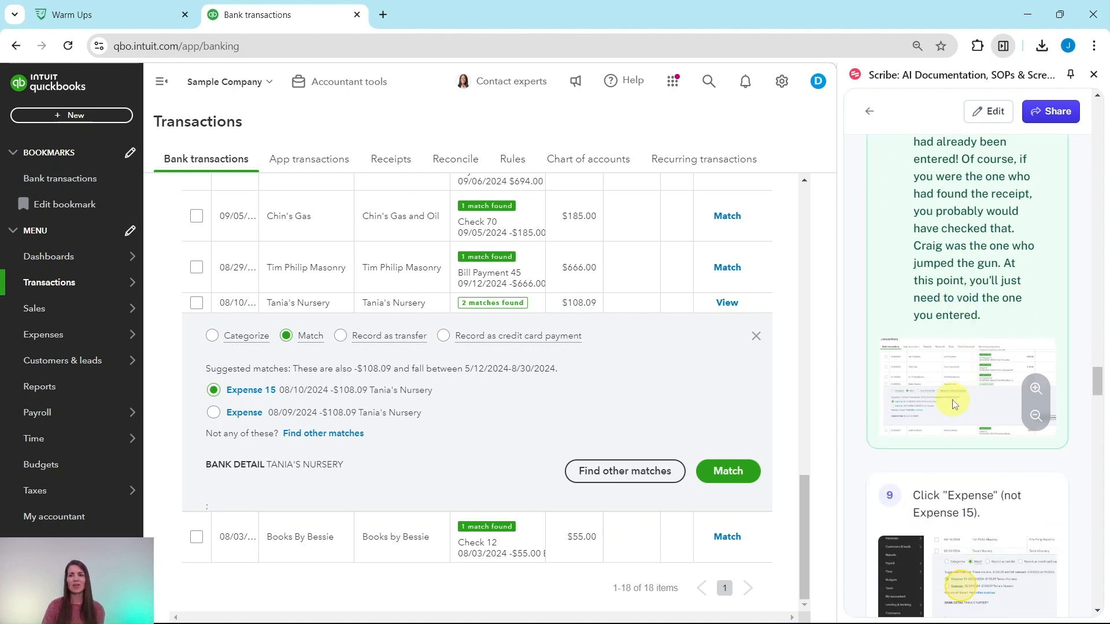
pyautogui.scroll(-3, 954, 404)
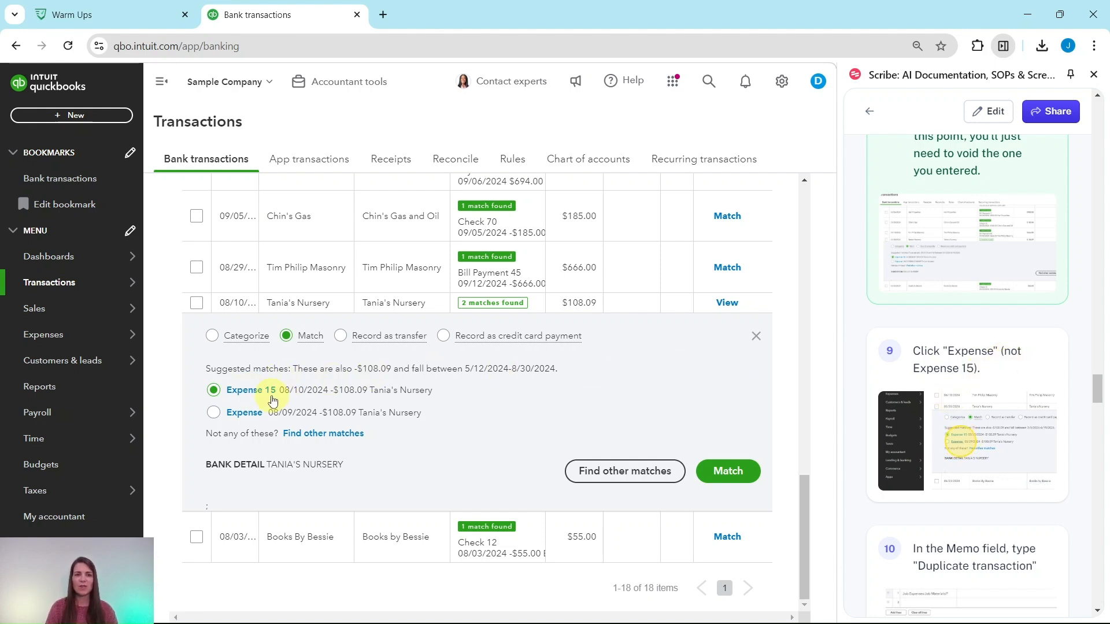
pyautogui.click(243, 413)
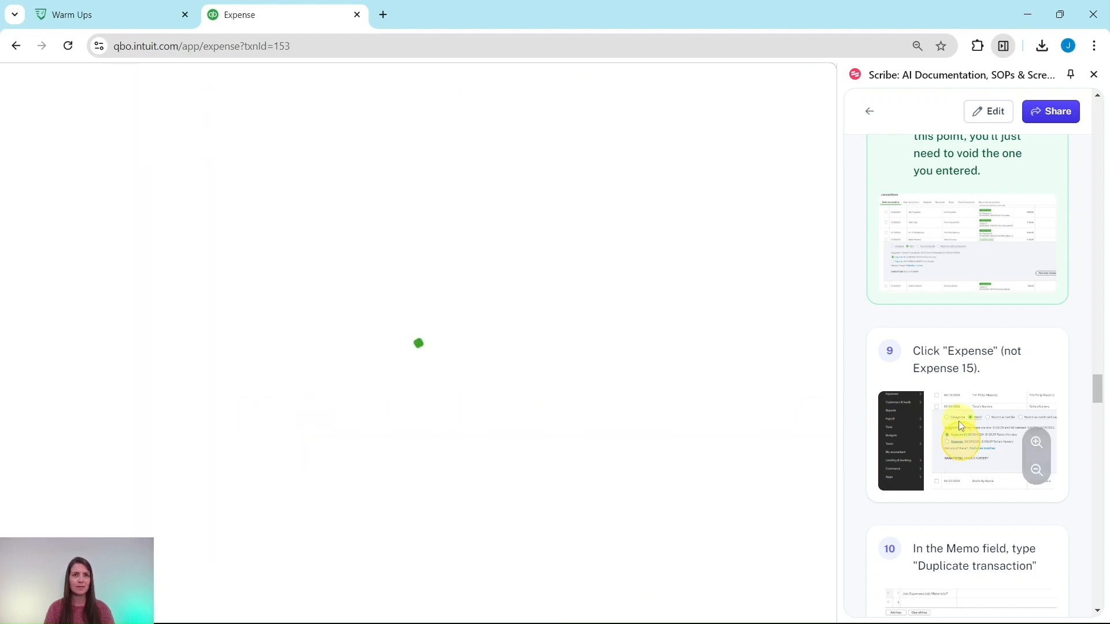
# - Enter the memo "Duplicate transaction" on the Tania's Nursery expense dated 08/09/2024
pyautogui.scroll(-4, 954, 434)
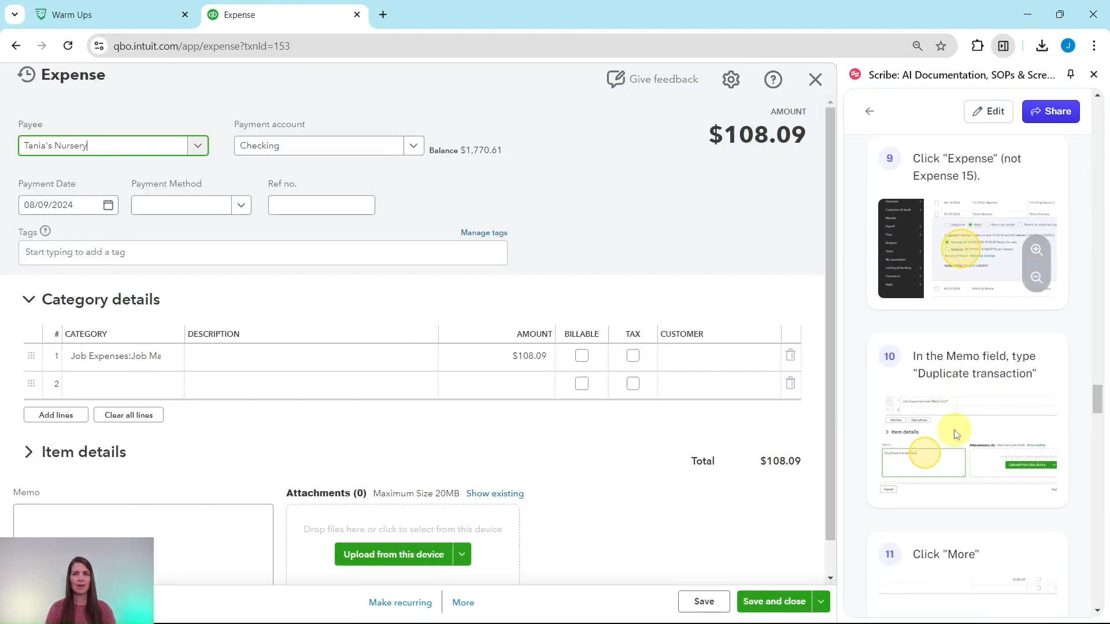
pyautogui.scroll(-1, 957, 433)
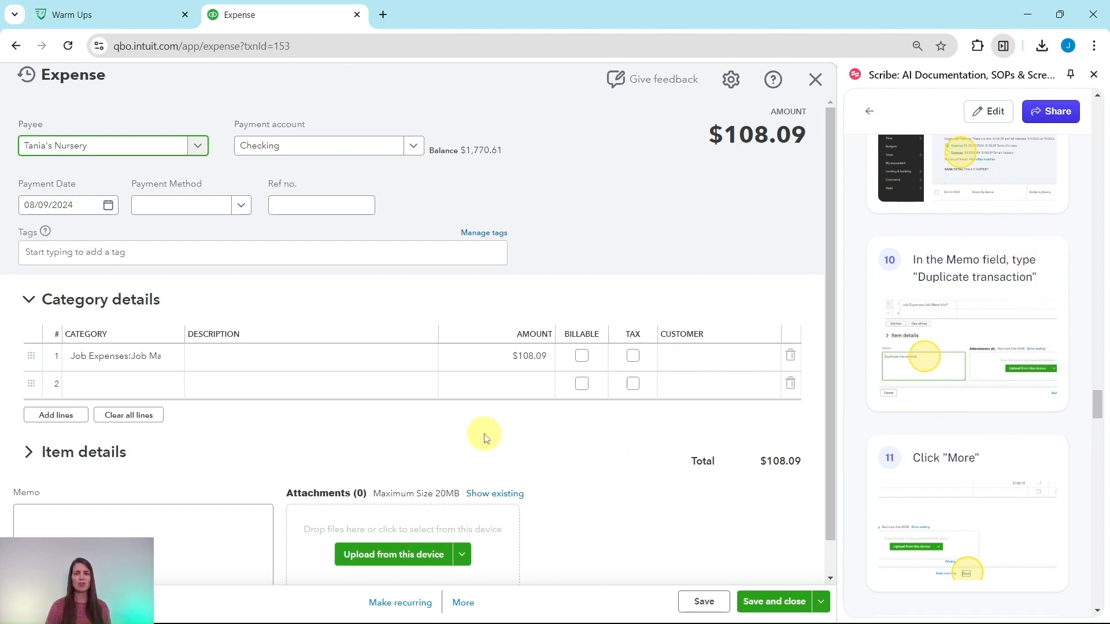
pyautogui.scroll(-1, 488, 436)
pyautogui.click(229, 474)
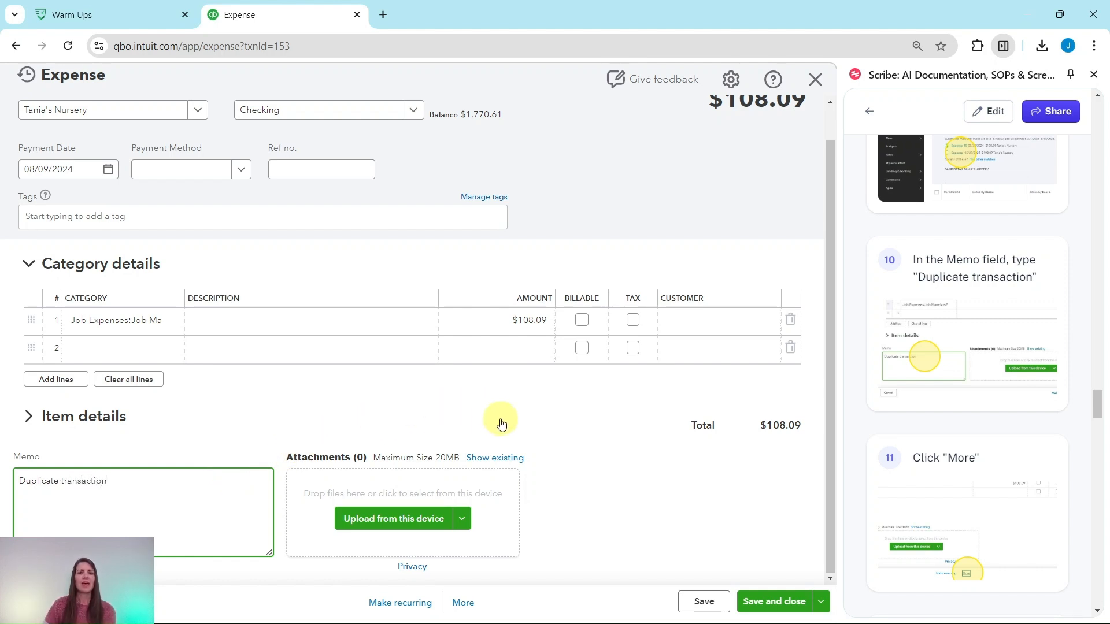
# - Void the duplicate $108.09 Tania's Nursery expense and confirm the void
pyautogui.click(462, 605)
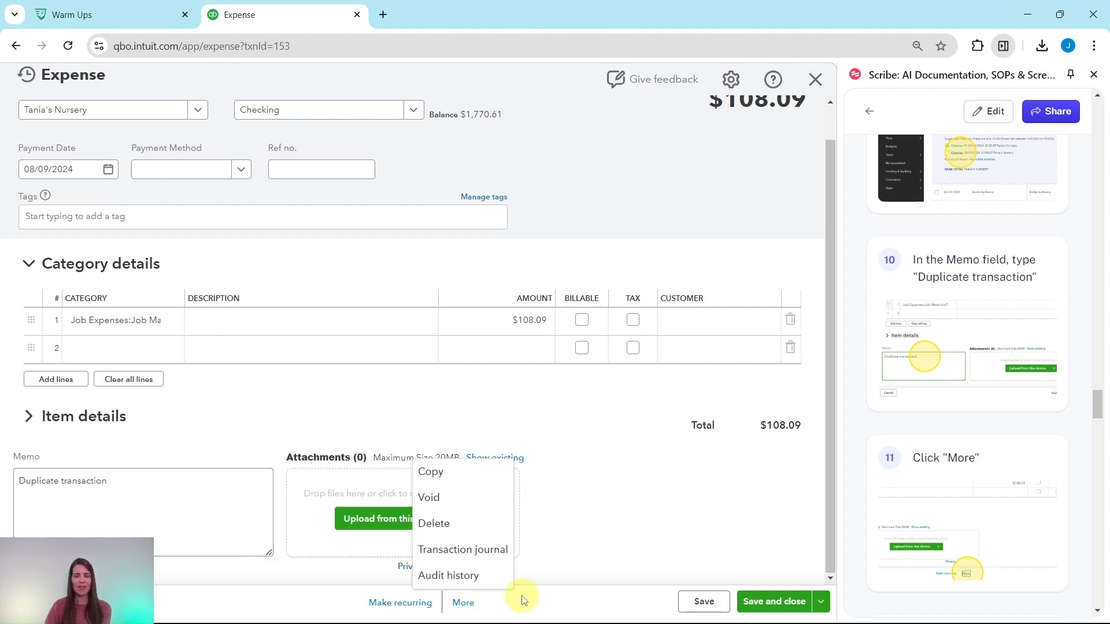
pyautogui.scroll(-4, 946, 524)
pyautogui.scroll(-3, 947, 524)
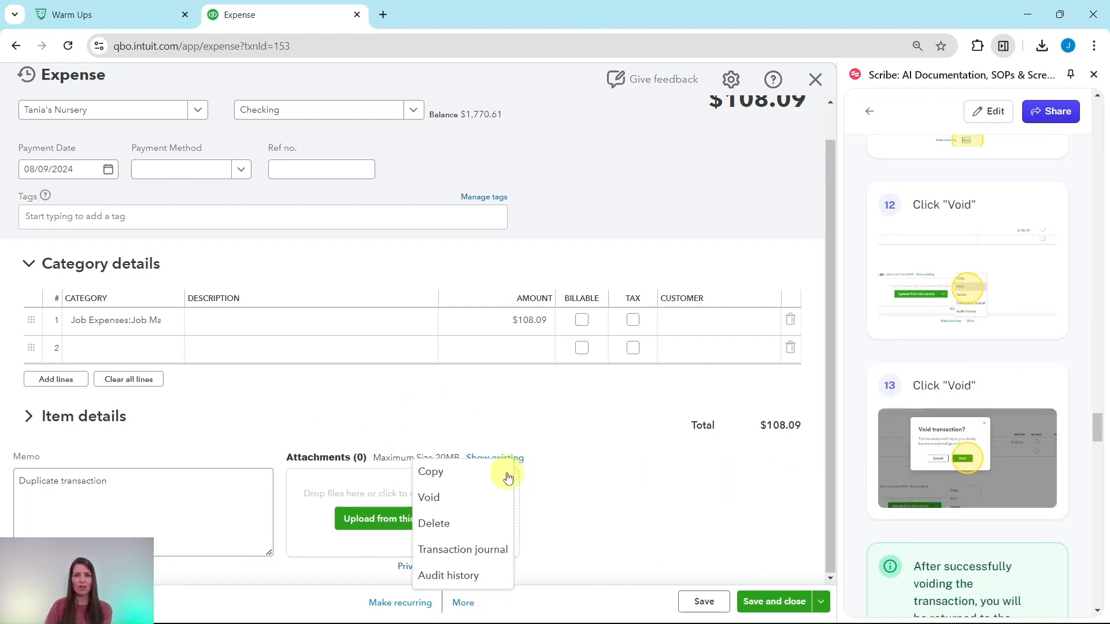
pyautogui.click(432, 497)
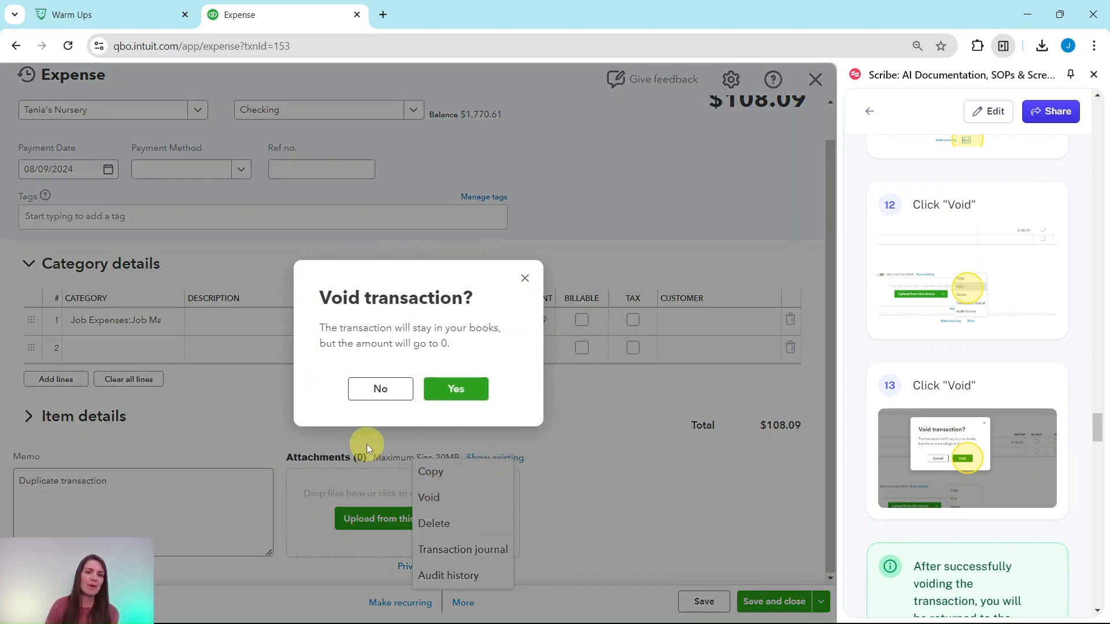
pyautogui.click(463, 397)
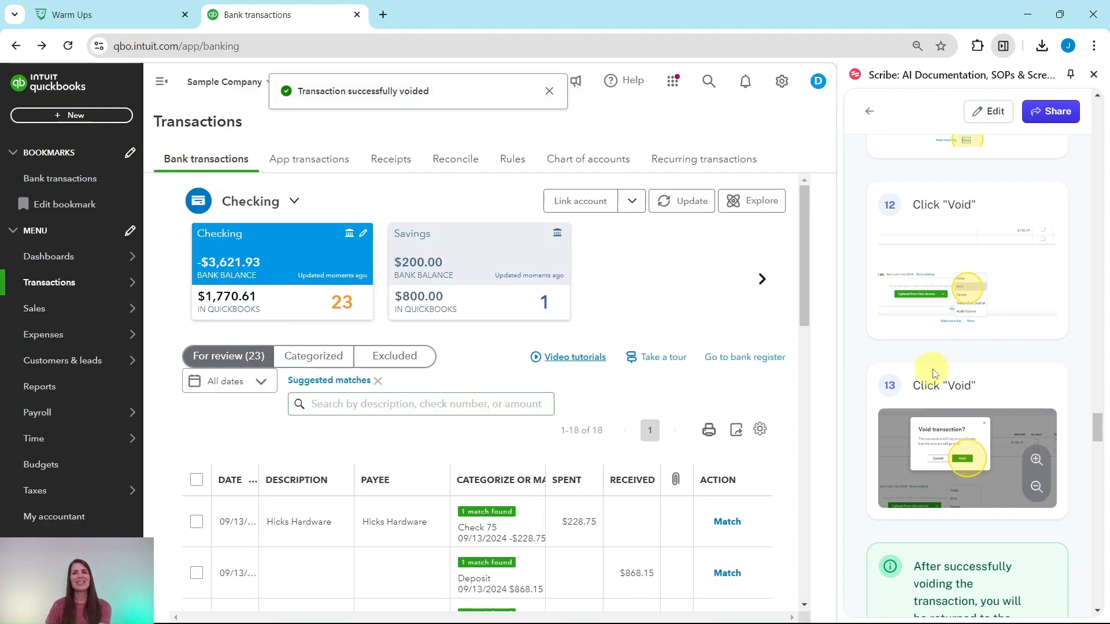
# - Check that the for-review list holds only single matches, select all the transactions and accept them in one batch
pyautogui.scroll(-1, 973, 377)
pyautogui.scroll(-5, 973, 377)
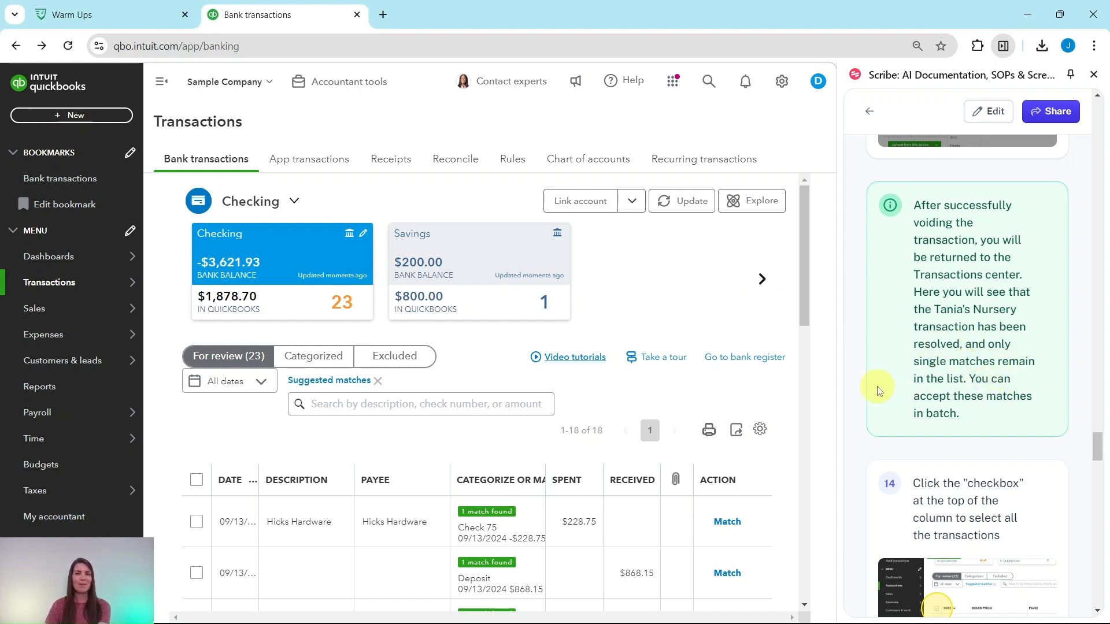
pyautogui.scroll(-1, 600, 357)
pyautogui.scroll(-3, 599, 357)
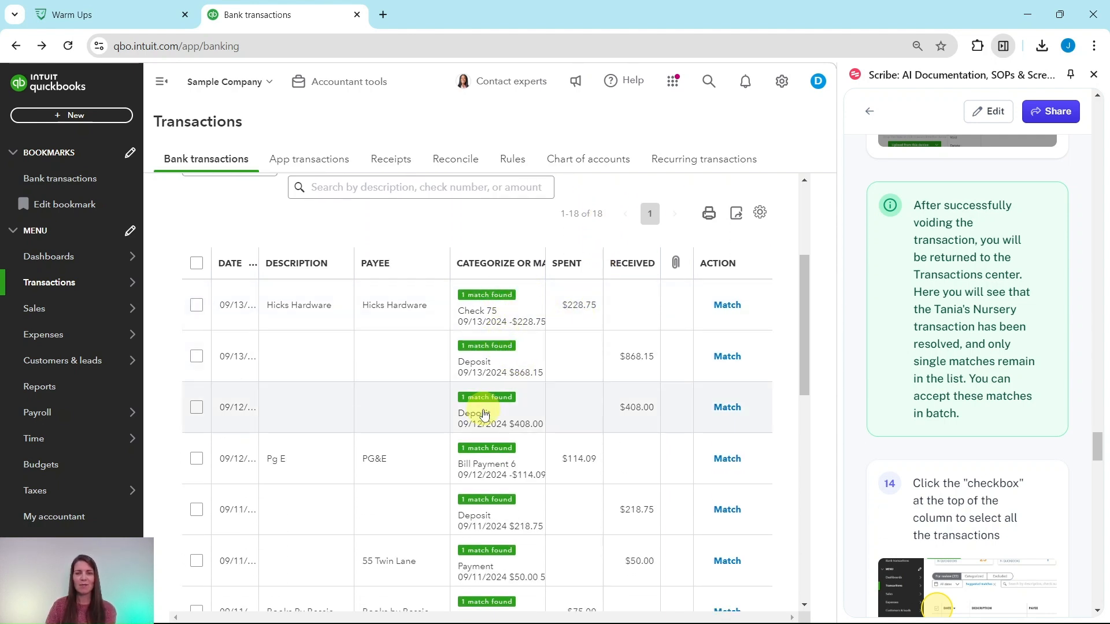
pyautogui.scroll(-7, 508, 393)
pyautogui.scroll(-5, 506, 362)
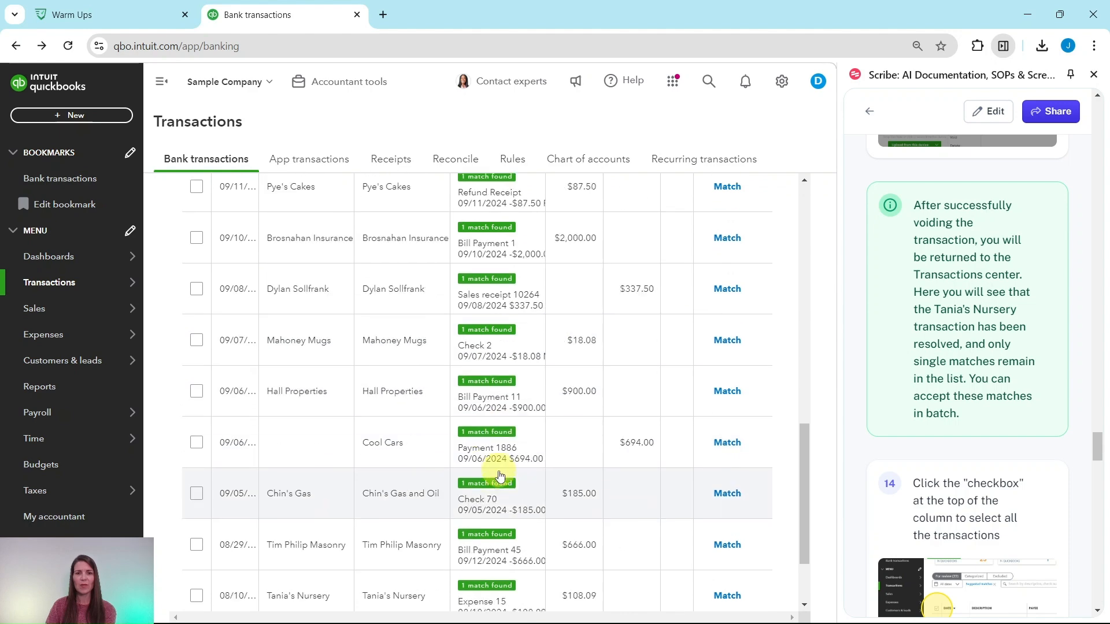
pyautogui.scroll(15, 501, 489)
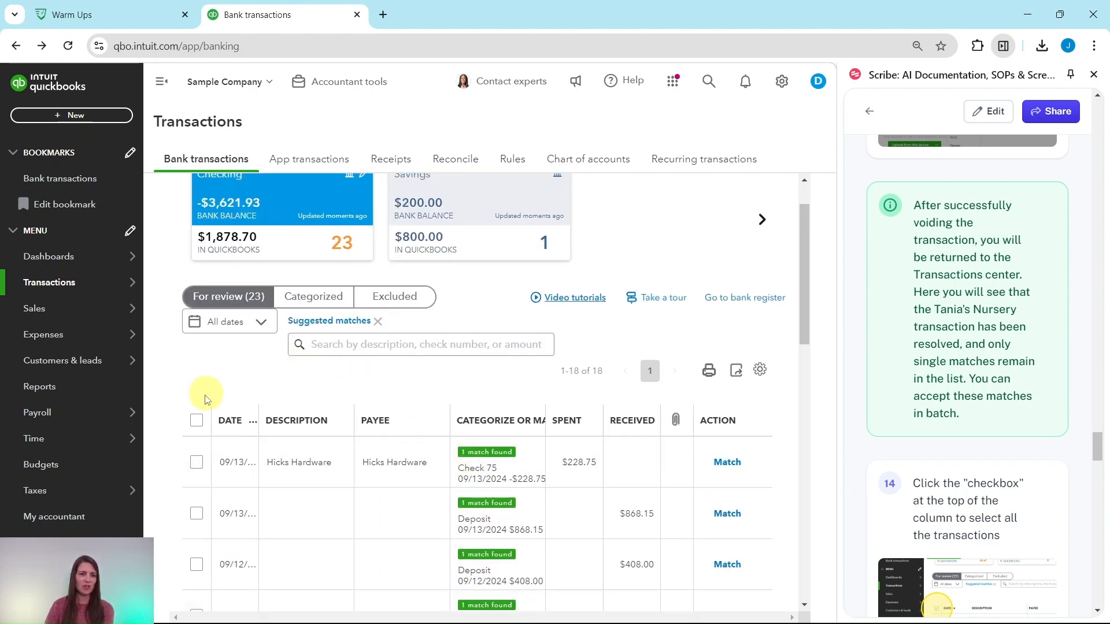
pyautogui.click(197, 421)
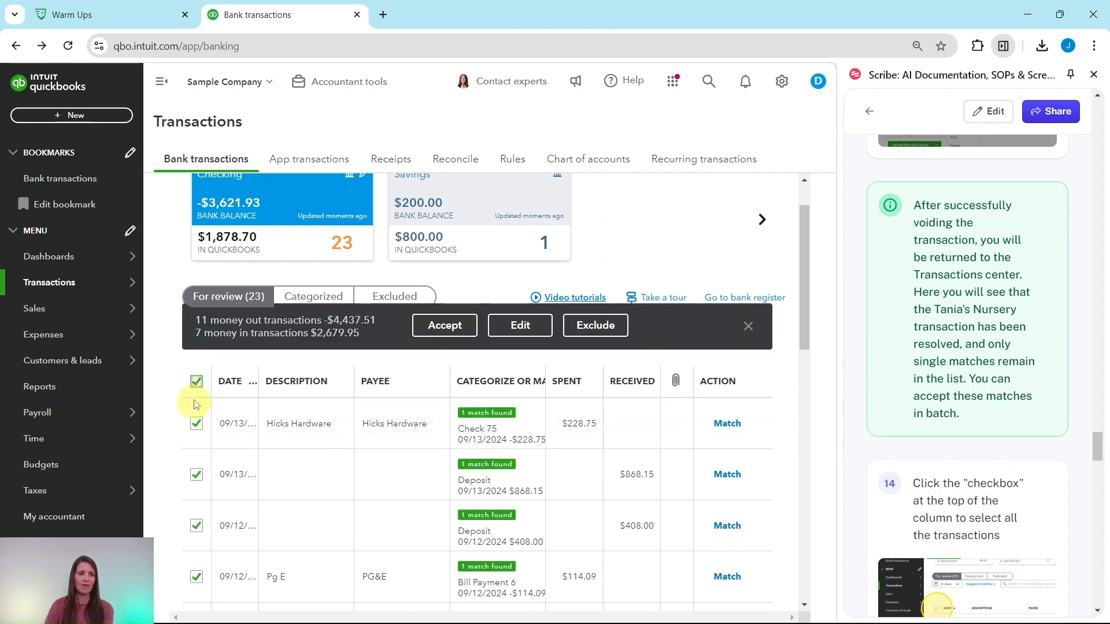
pyautogui.scroll(-8, 948, 429)
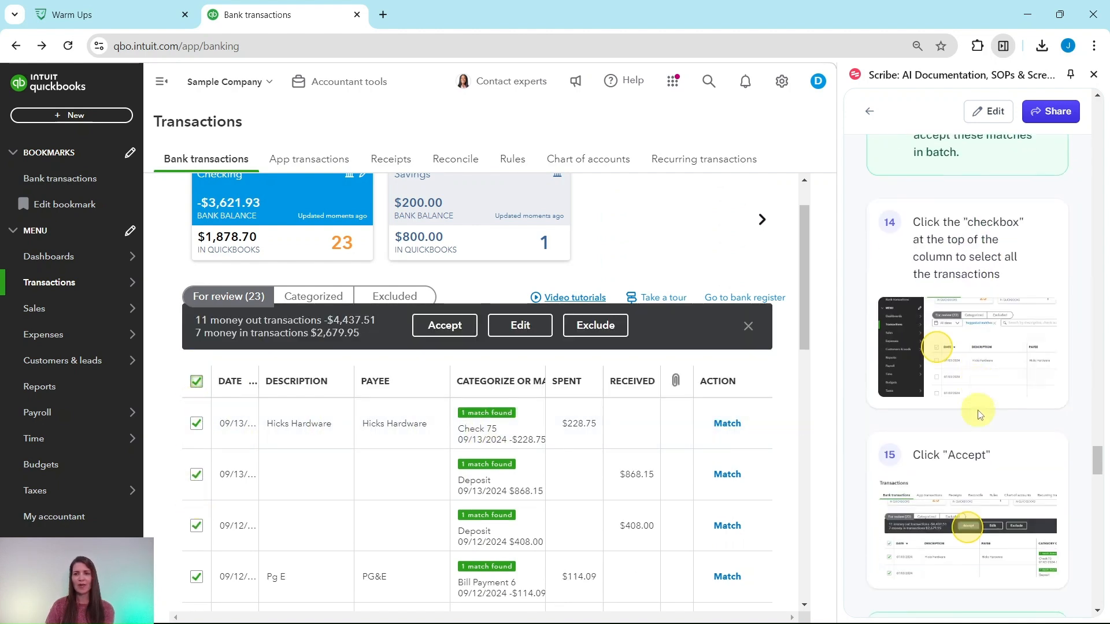
pyautogui.click(445, 322)
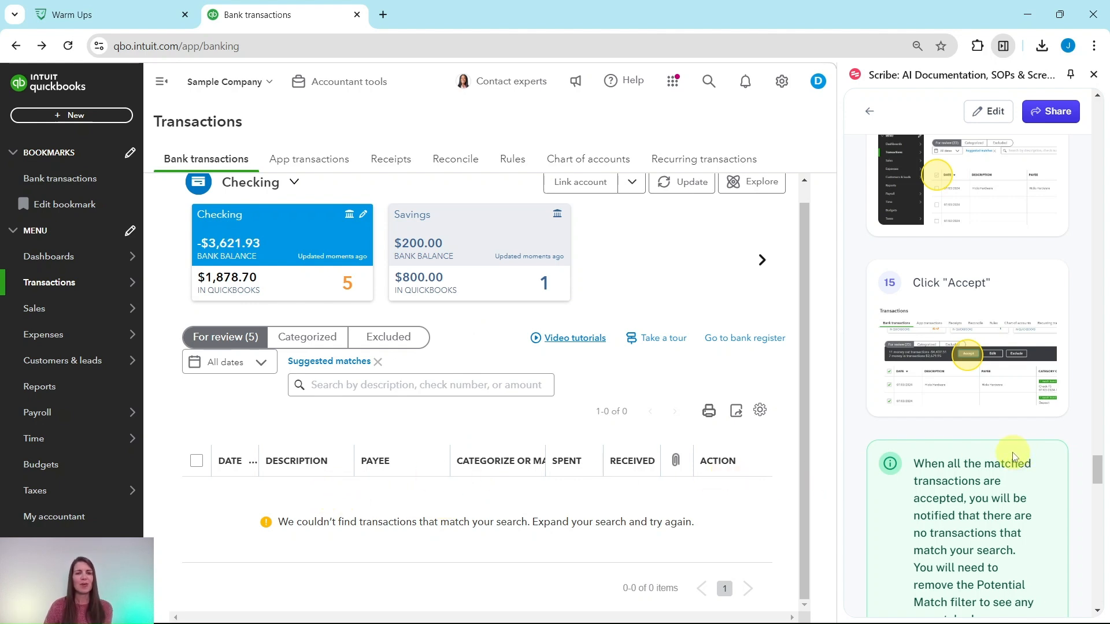
# - Remove the Suggested matches filter from the Checking for-review list and view the remaining unmatched transactions
pyautogui.scroll(-4, 1012, 452)
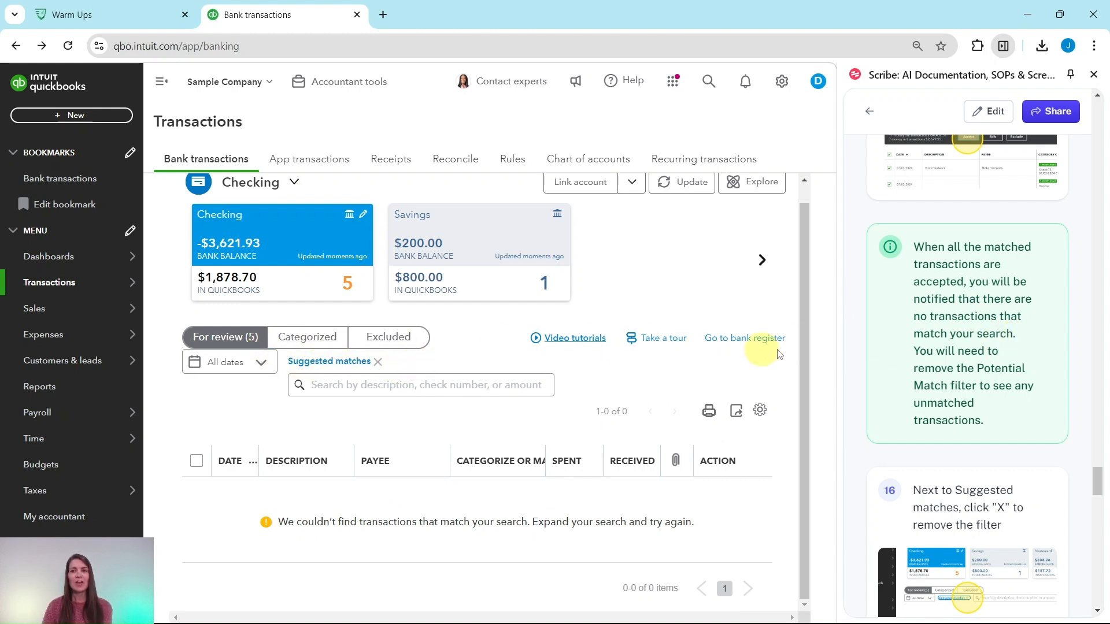
pyautogui.scroll(-3, 949, 350)
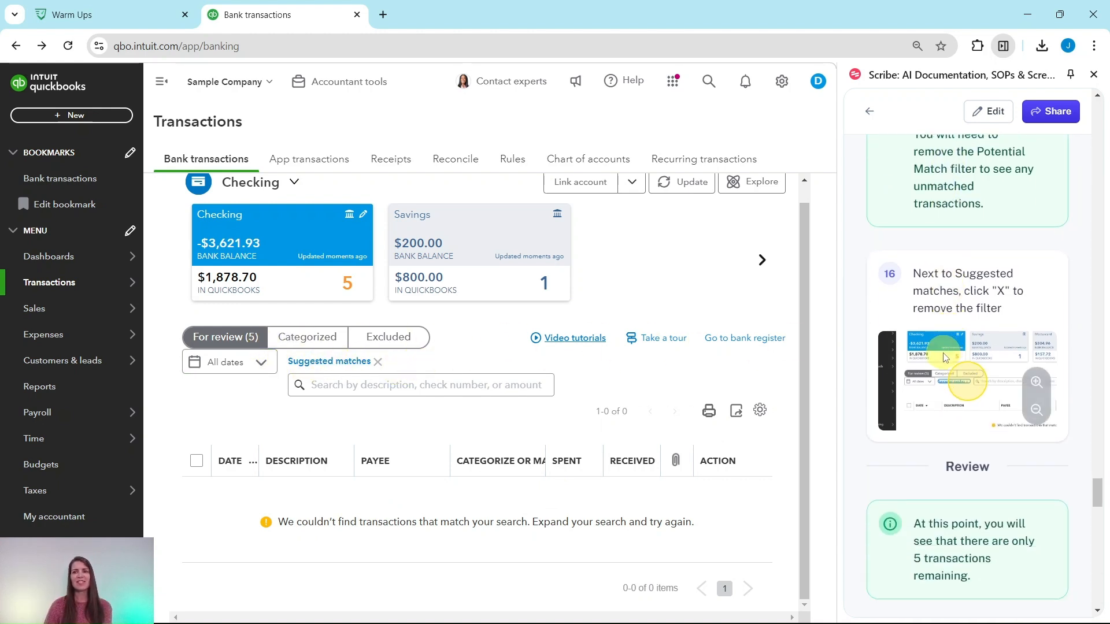
pyautogui.scroll(-2, 949, 350)
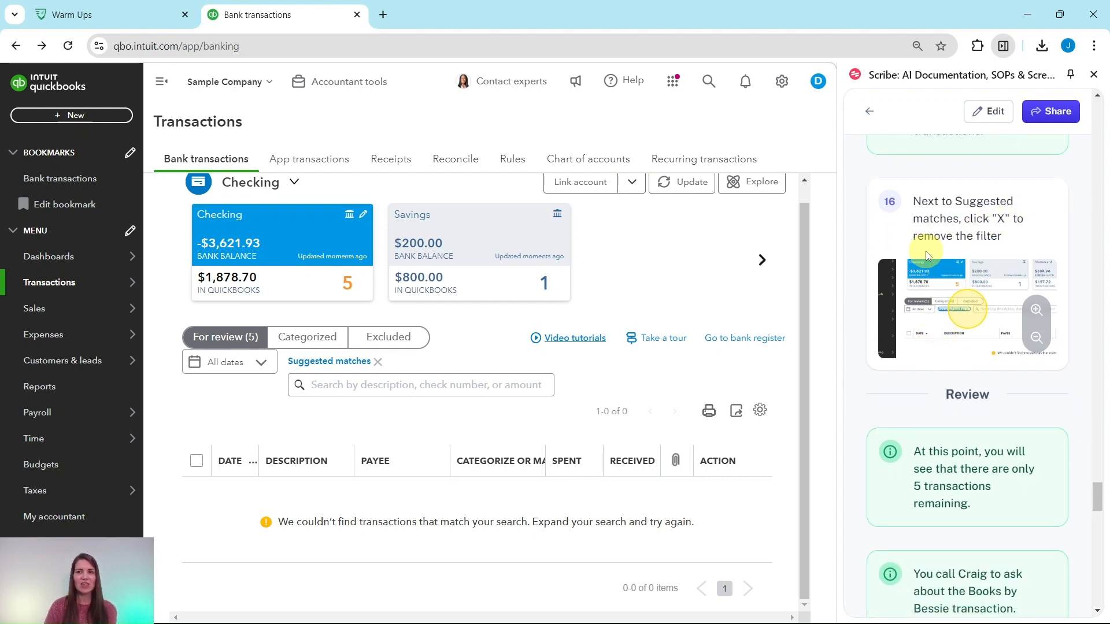
pyautogui.click(378, 362)
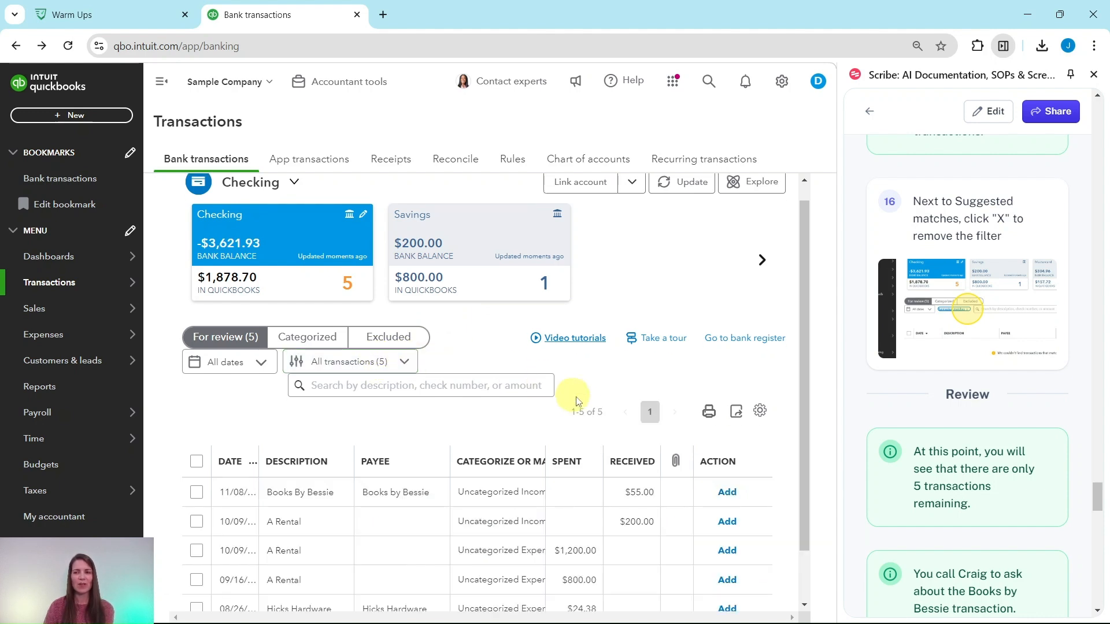
pyautogui.scroll(-1, 574, 407)
pyautogui.scroll(-3, 939, 388)
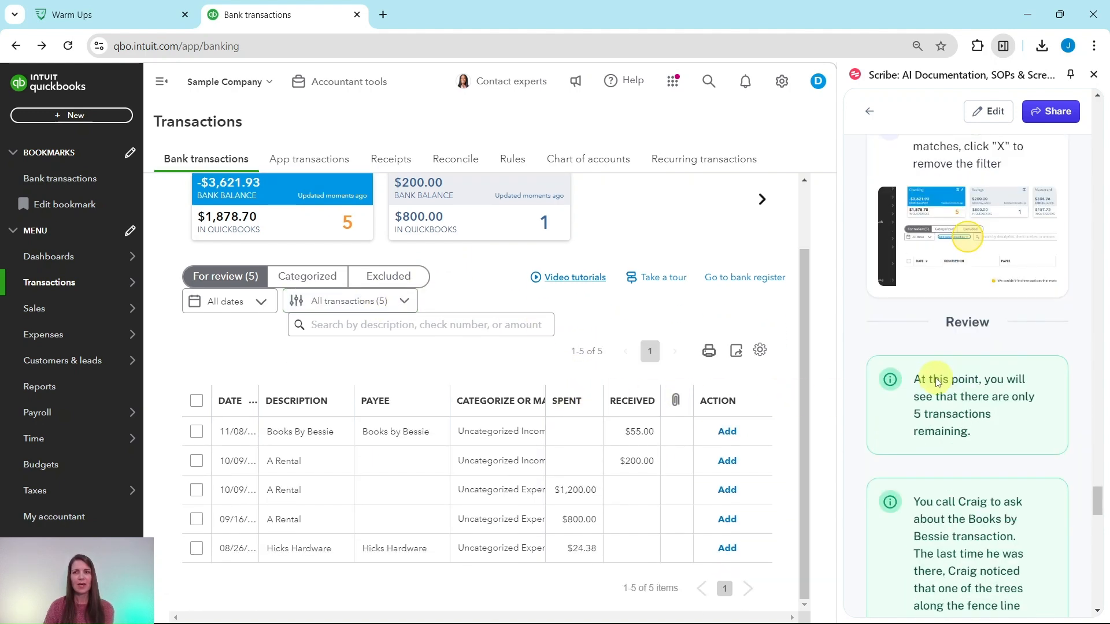
# - Read the practice guide's note on the Books by Bessie payment and start a new sales receipt
pyautogui.scroll(-1, 936, 374)
pyautogui.moveTo(994, 359); pyautogui.dragTo(888, 351)
pyautogui.click(887, 350)
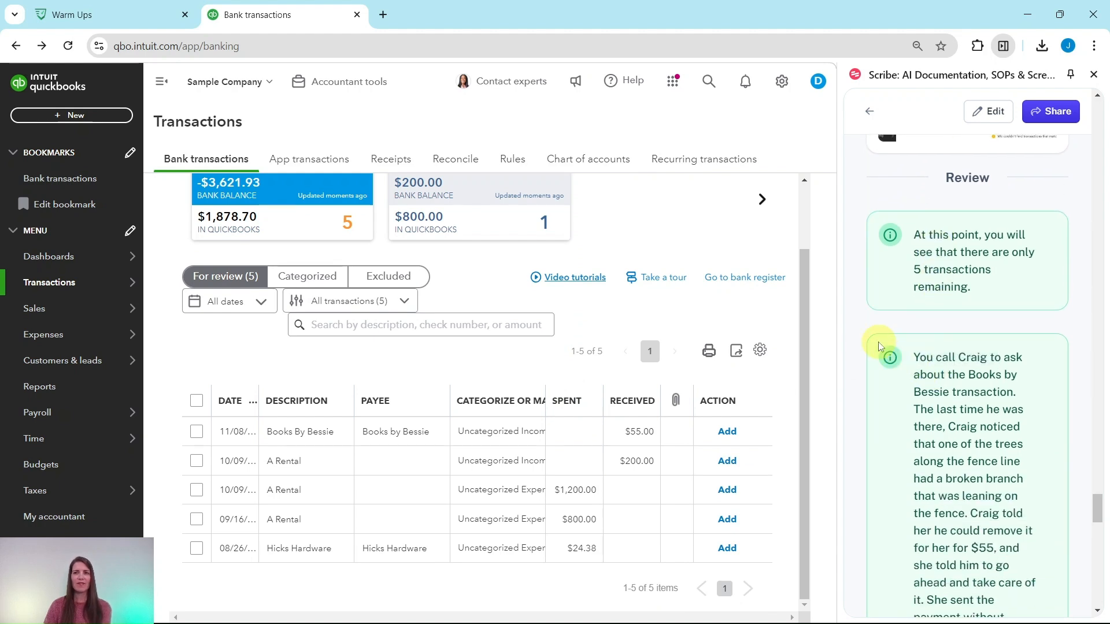
pyautogui.scroll(-3, 925, 273)
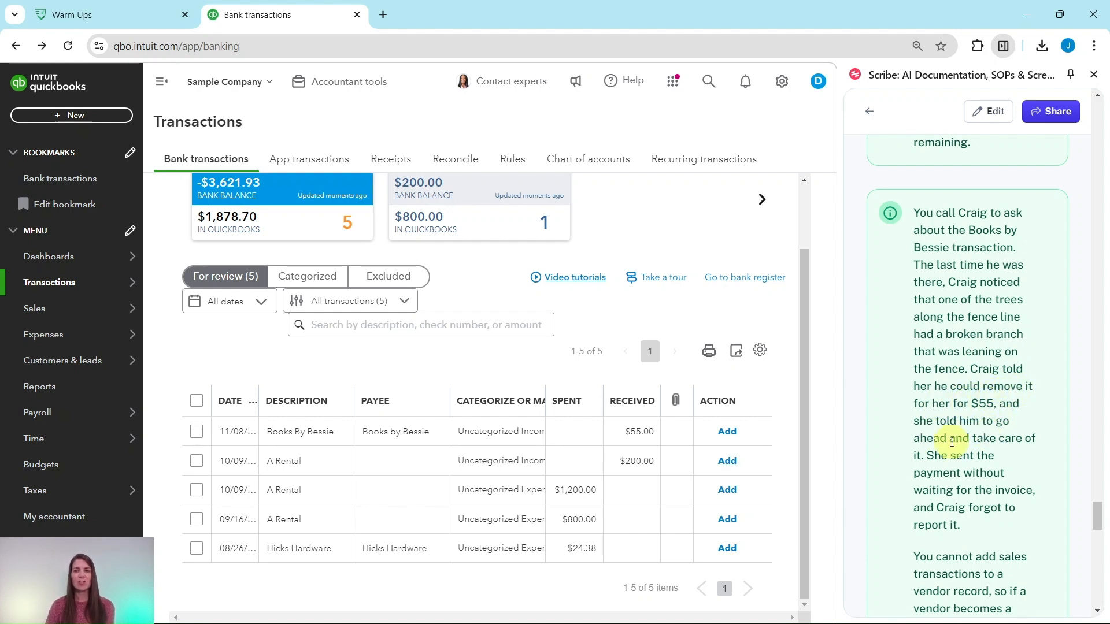
pyautogui.scroll(-5, 971, 438)
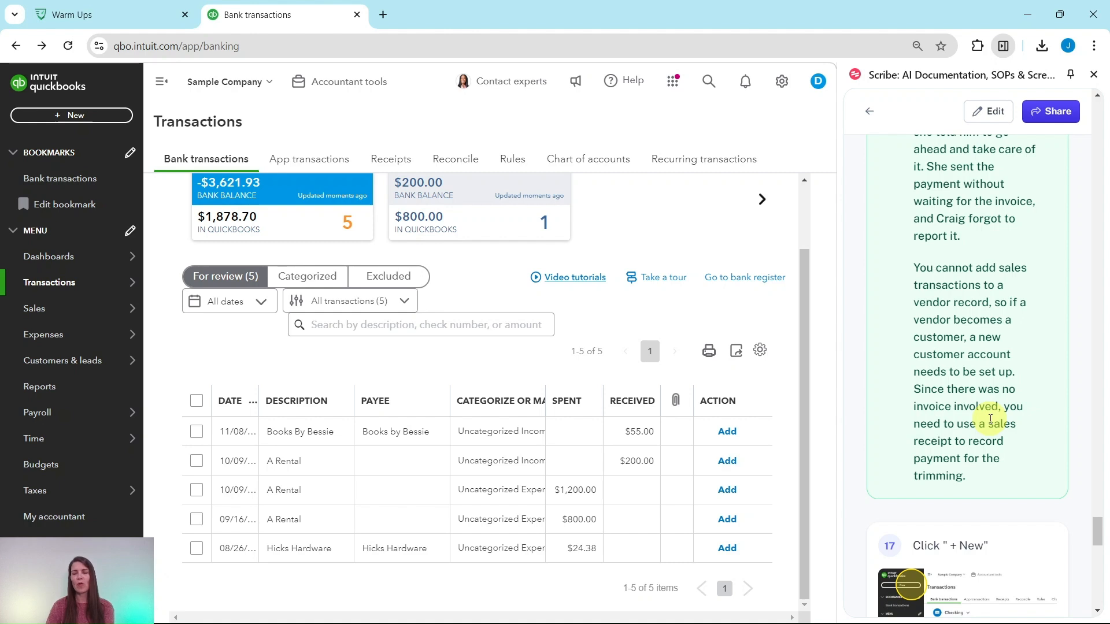
pyautogui.scroll(-6, 991, 419)
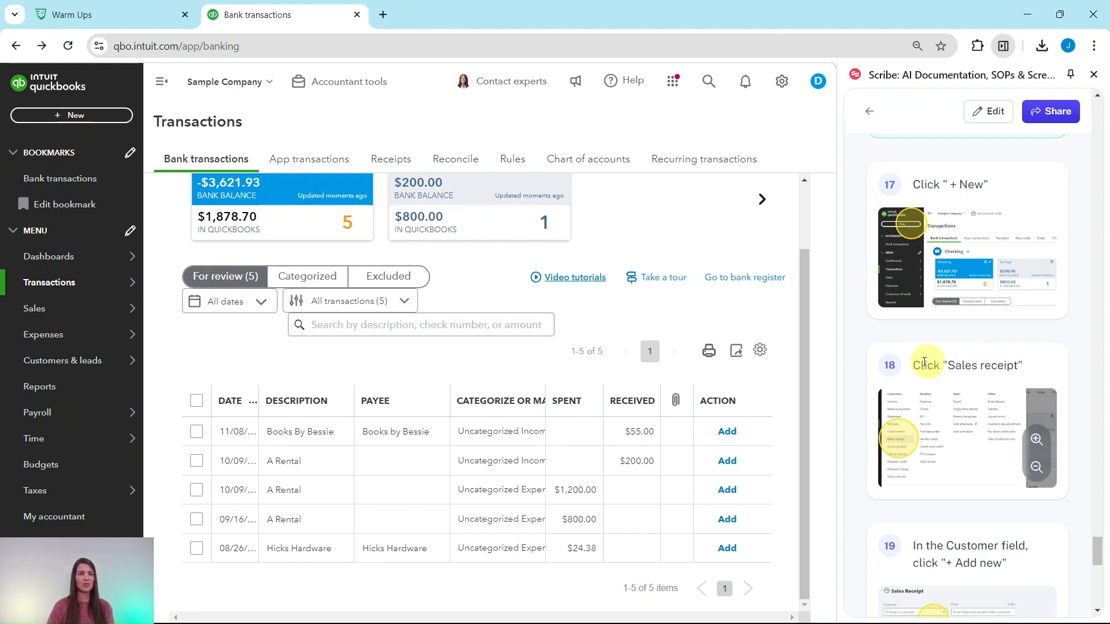
pyautogui.click(71, 120)
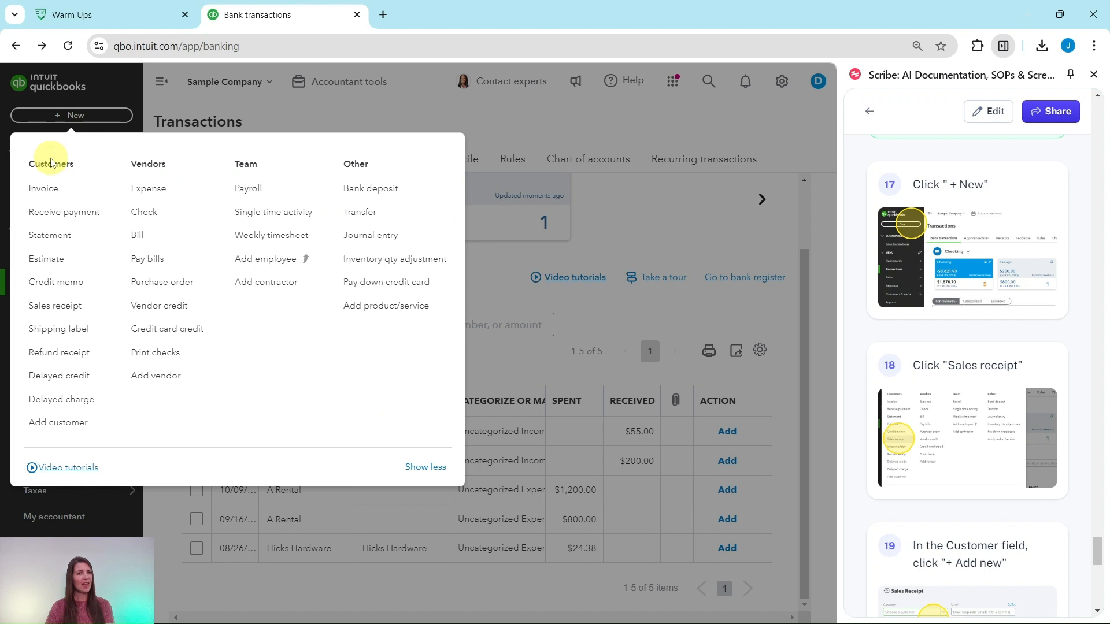
pyautogui.click(51, 306)
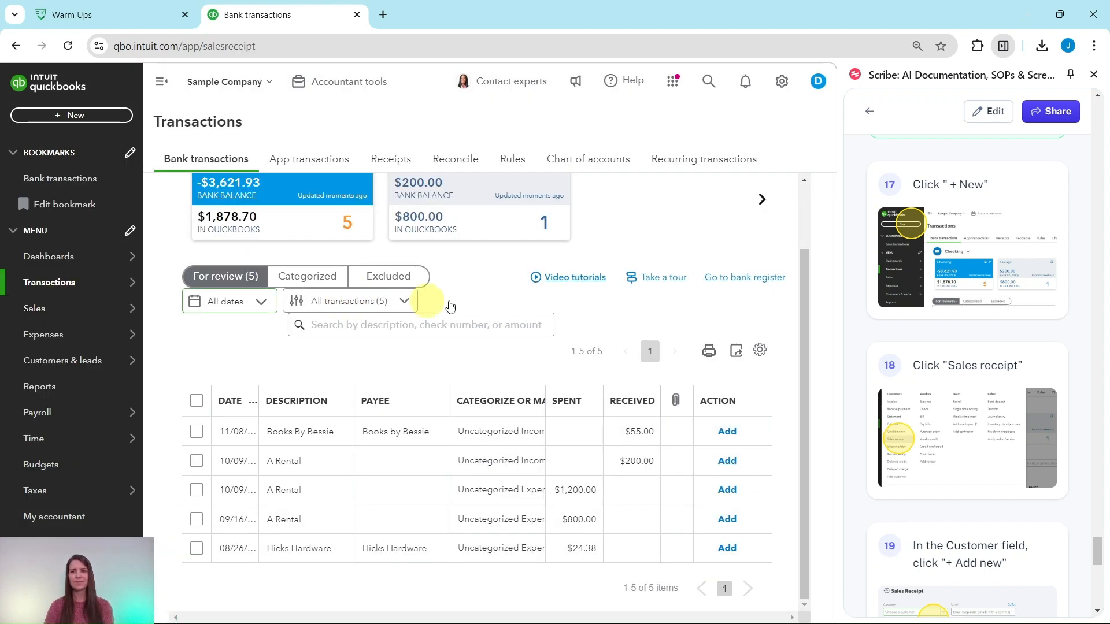
# - Add a new customer with the display name "Books by Bessie (c)" from the sales receipt and save the customer record
pyautogui.scroll(-4, 991, 340)
pyautogui.scroll(-3, 1009, 335)
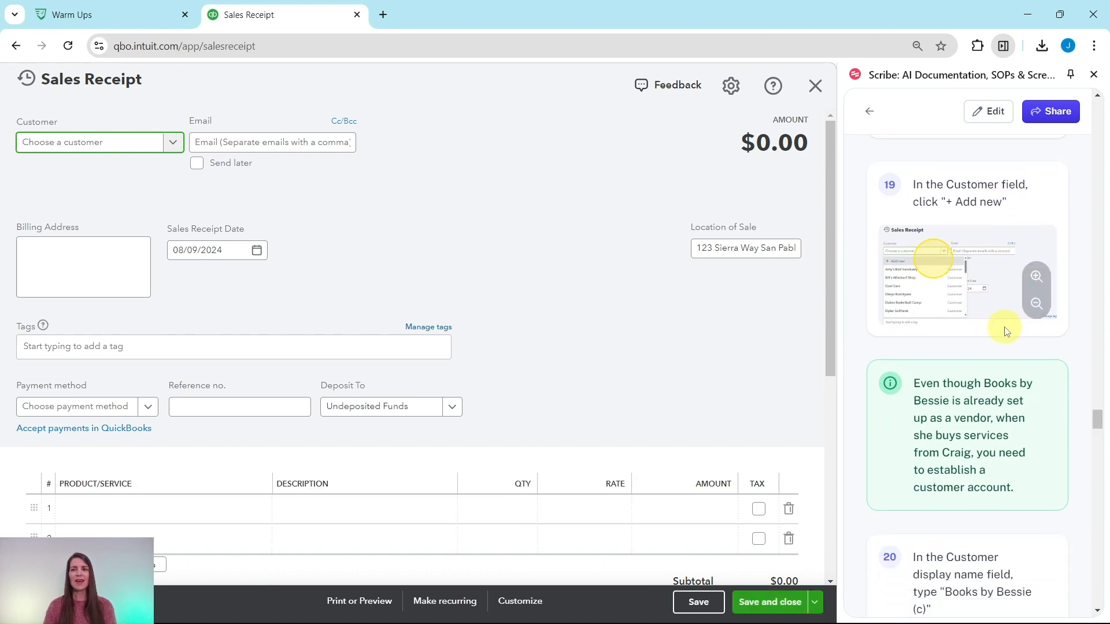
pyautogui.click(175, 147)
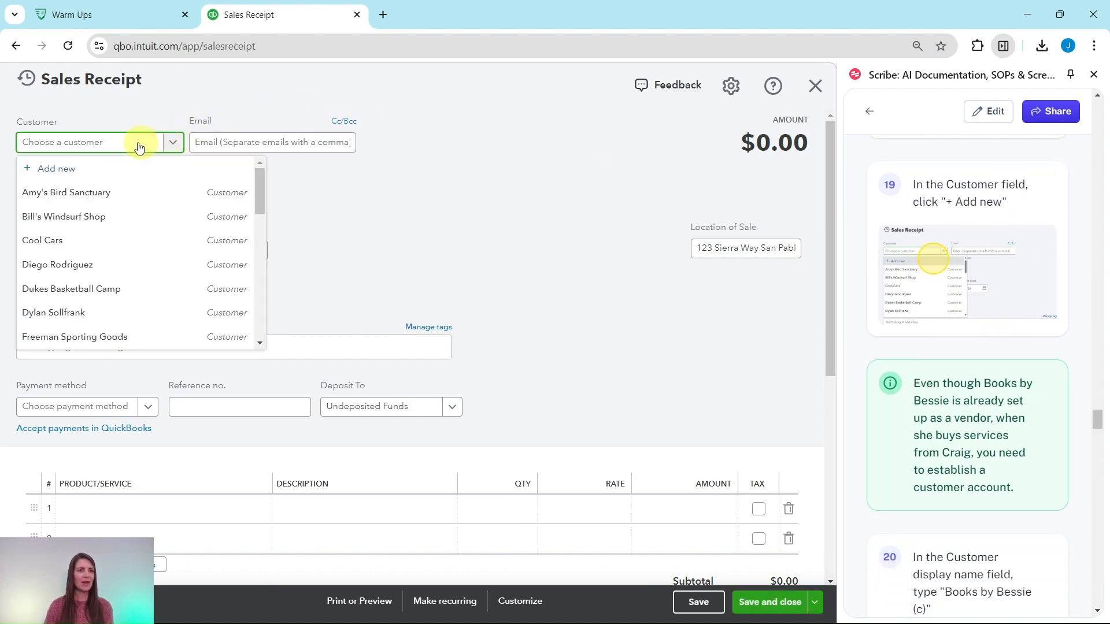
pyautogui.click(58, 171)
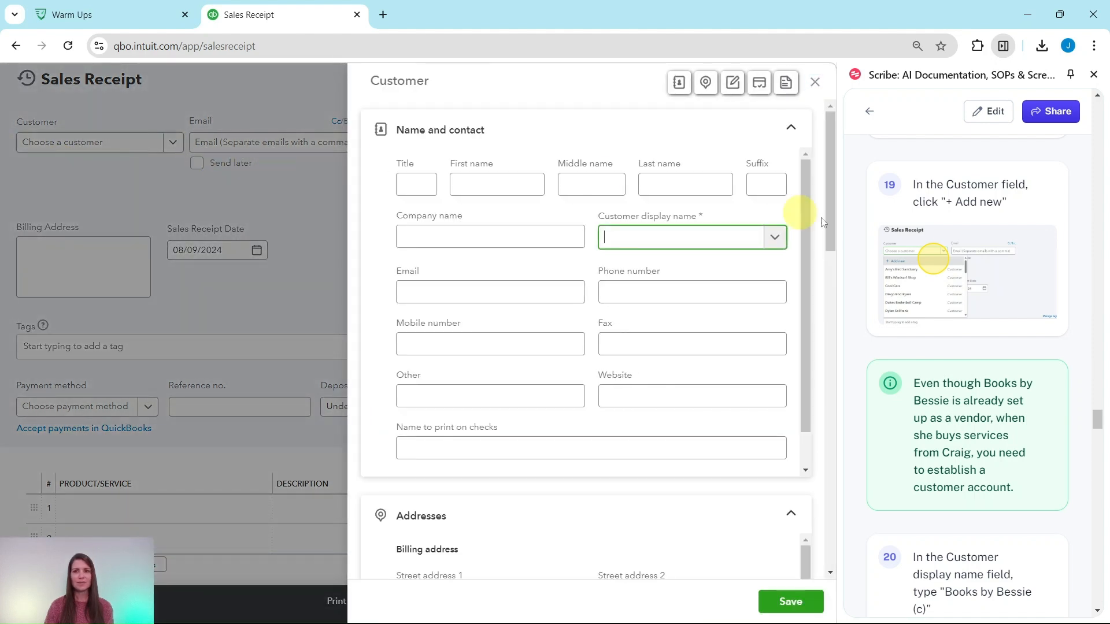
pyautogui.scroll(-2, 925, 243)
pyautogui.scroll(-1, 917, 234)
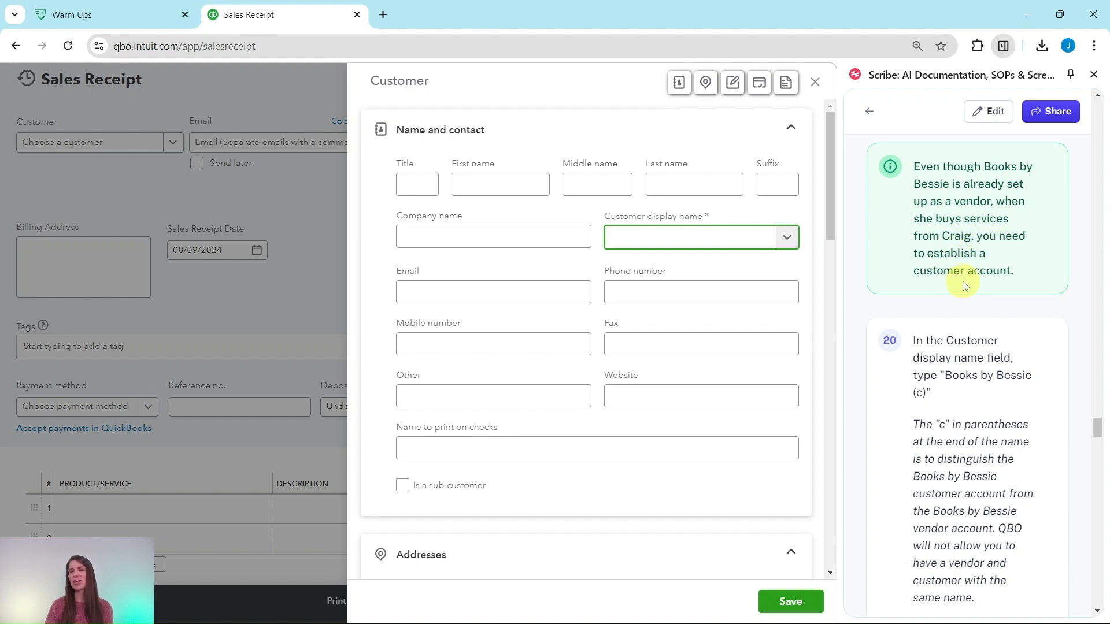
pyautogui.scroll(-2, 970, 276)
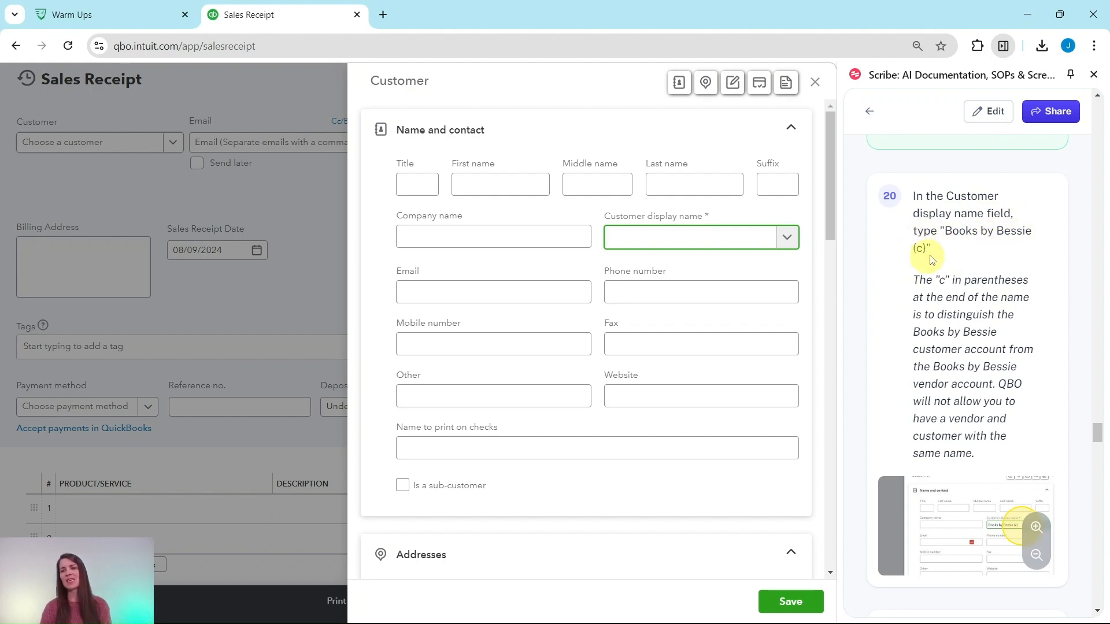
pyautogui.write('Books by Bessie')
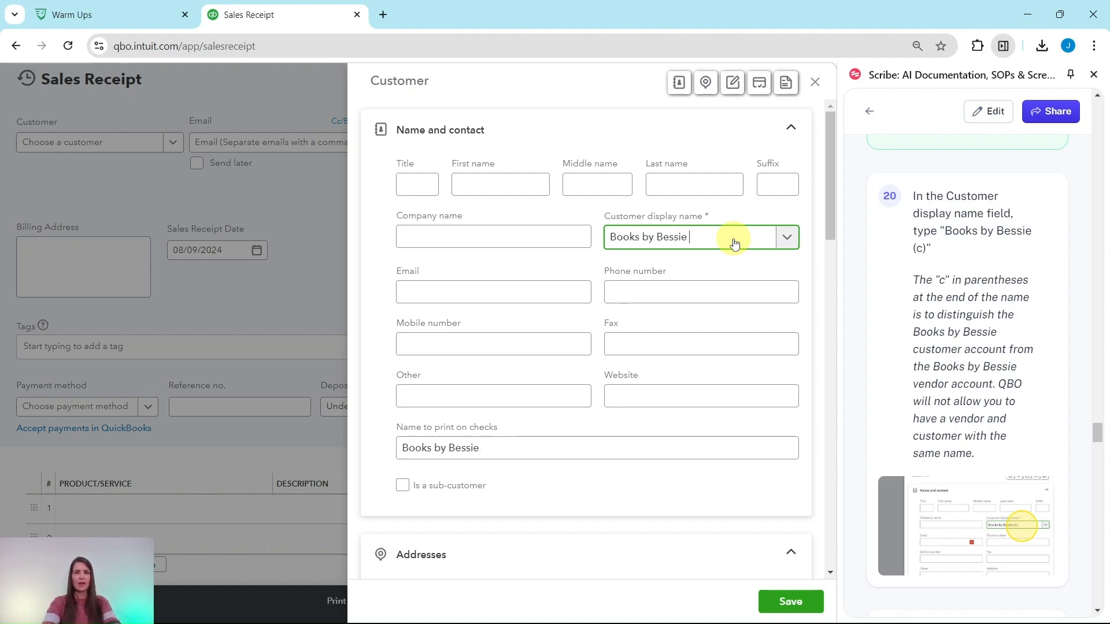
pyautogui.write(' (c)')
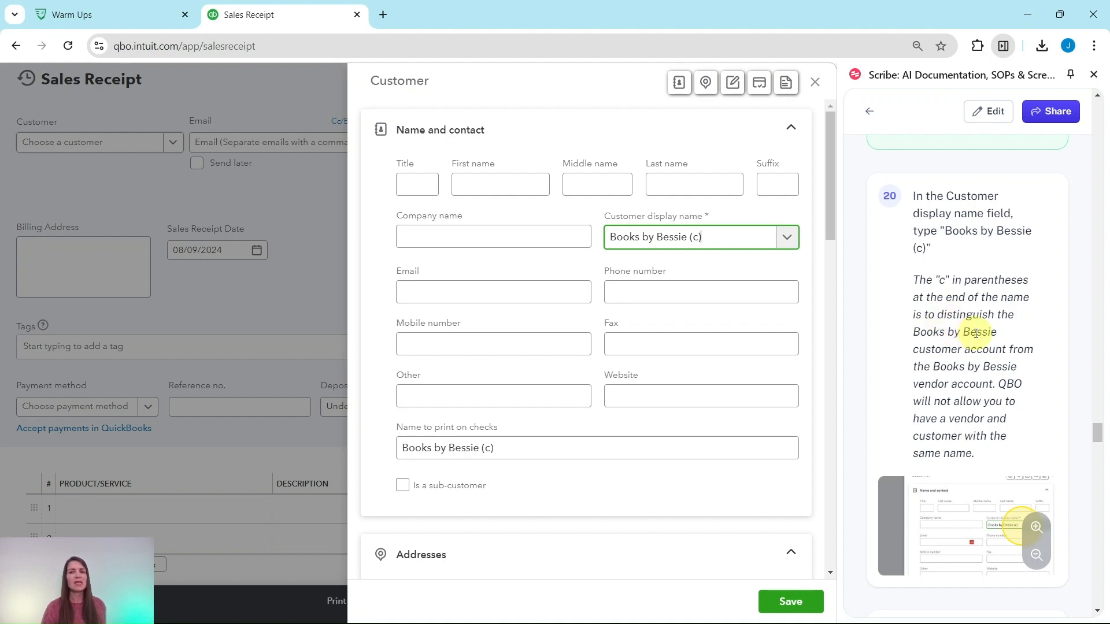
pyautogui.scroll(-3, 996, 377)
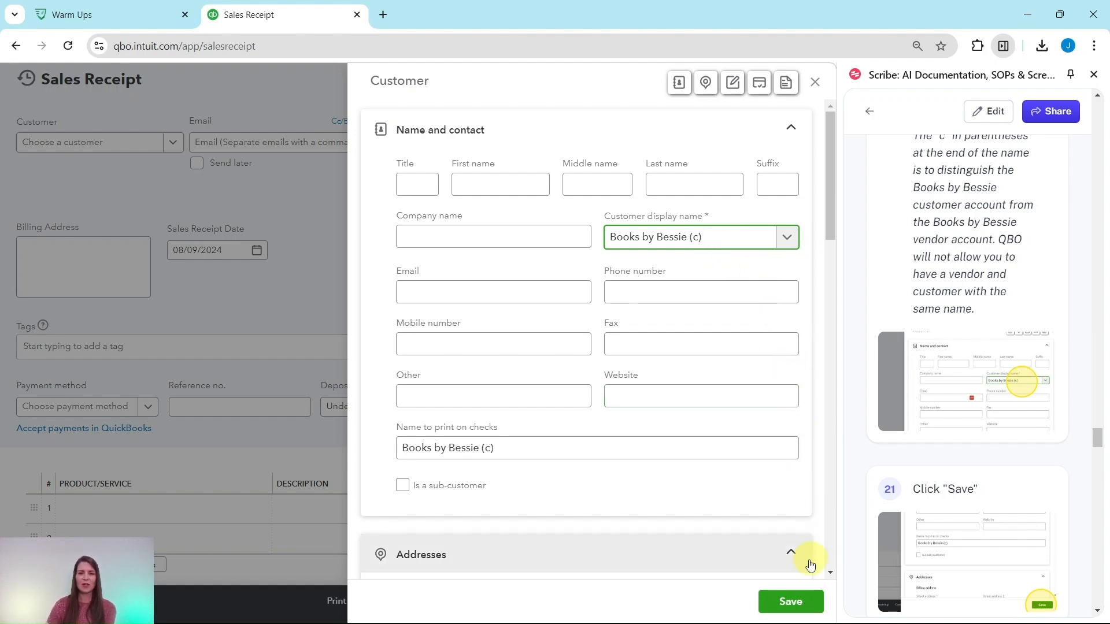
pyautogui.click(788, 604)
# - Set the sales receipt date to 10/09/2024
pyautogui.scroll(-4, 942, 427)
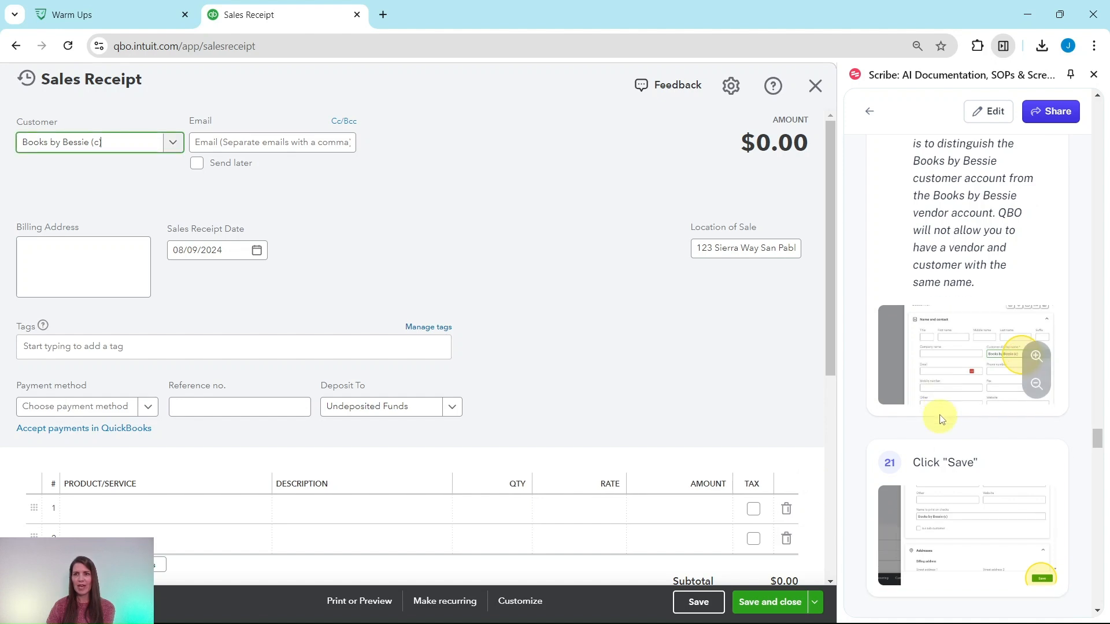
pyautogui.scroll(-5, 941, 406)
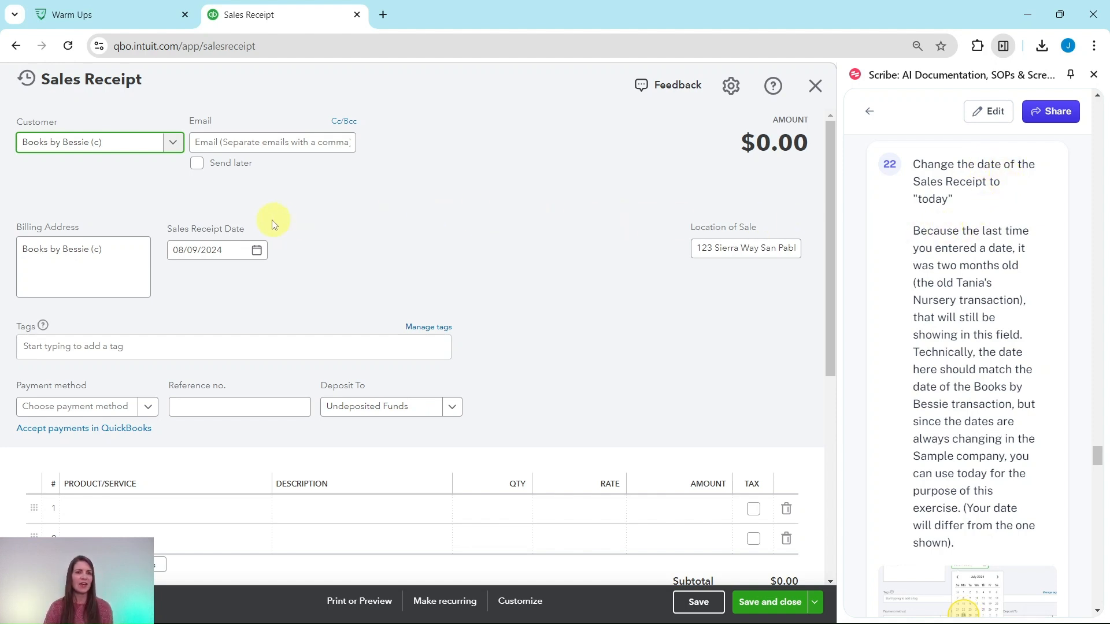
pyautogui.click(257, 252)
pyautogui.click(310, 287)
pyautogui.click(311, 288)
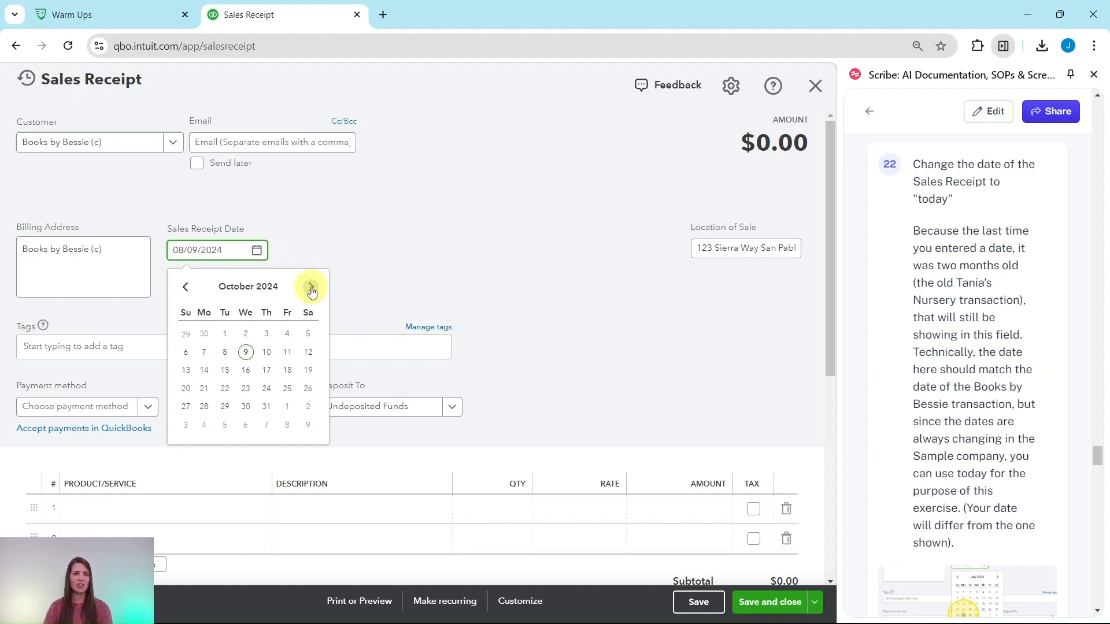
pyautogui.click(245, 353)
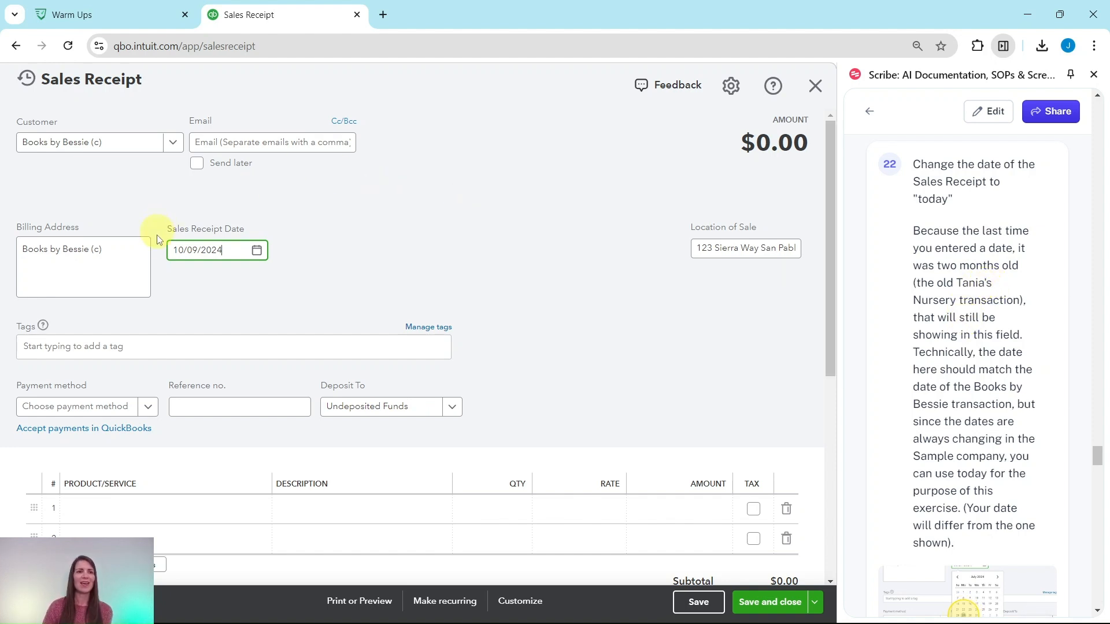
# - Set the sales receipt to deposit to the Checking account
pyautogui.scroll(-2, 937, 290)
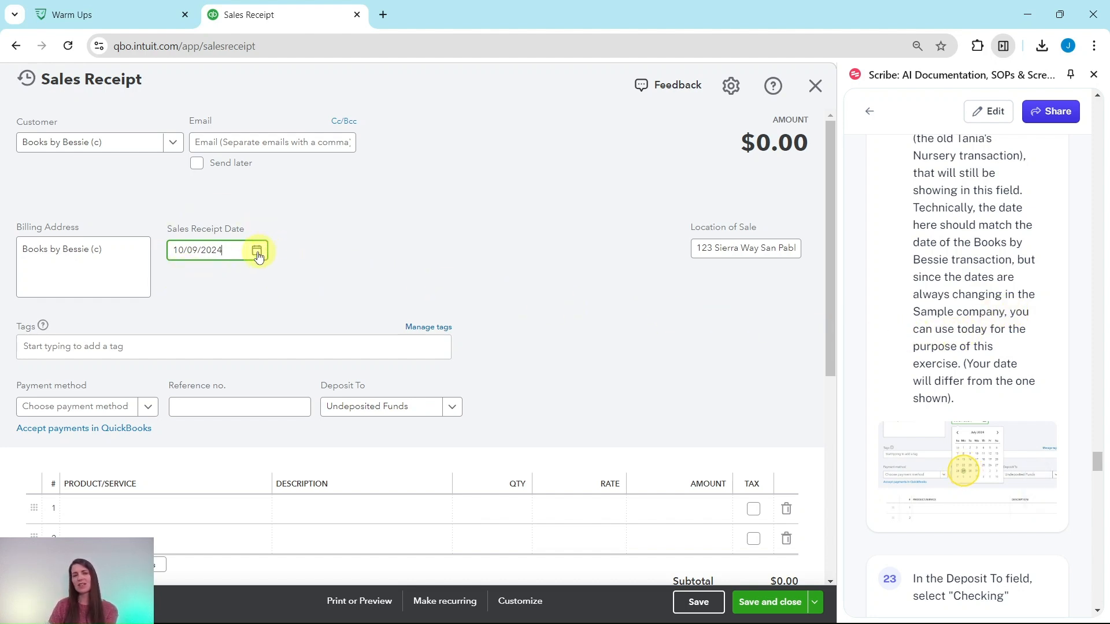
pyautogui.scroll(-6, 954, 299)
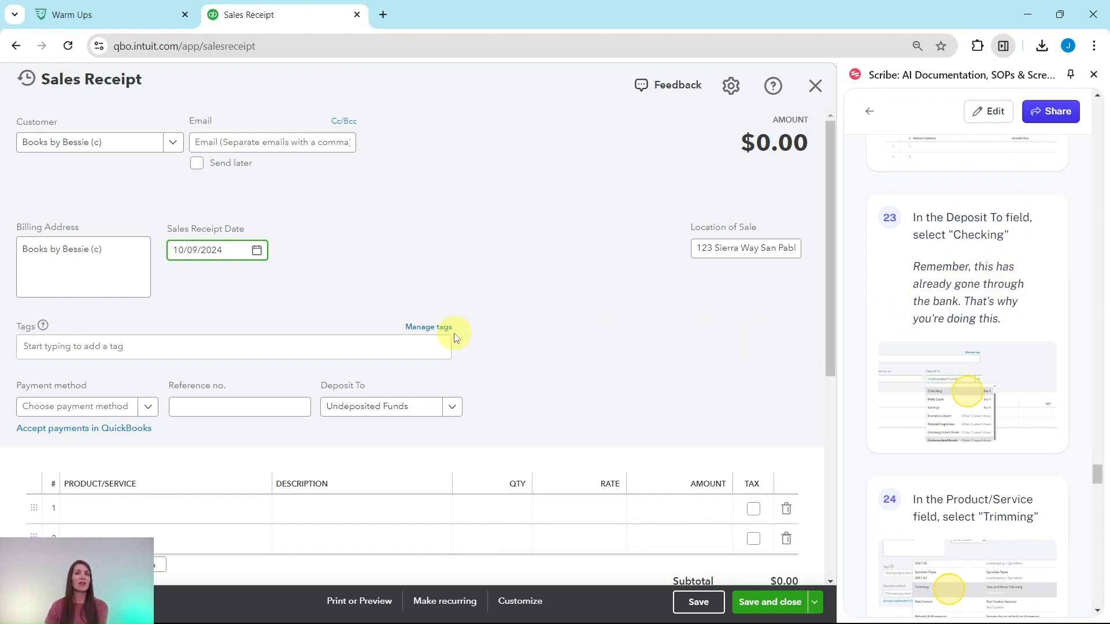
pyautogui.click(454, 409)
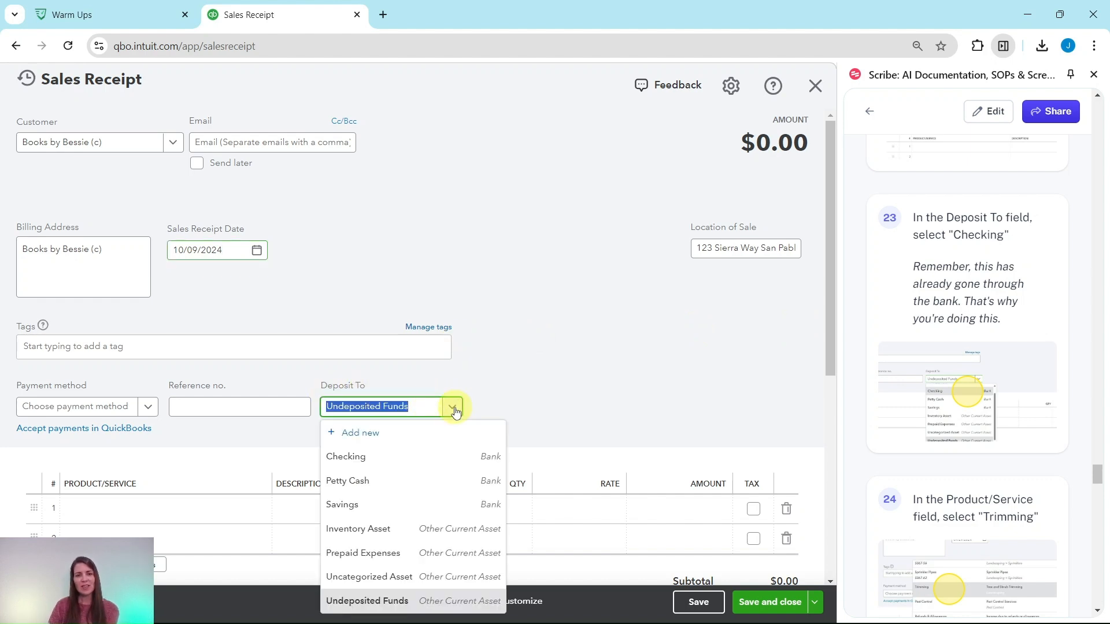
pyautogui.click(445, 457)
# - Choose the Trimming service under Landscaping as the product on the sales receipt's first line
pyautogui.scroll(-2, 688, 307)
pyautogui.scroll(-2, 679, 304)
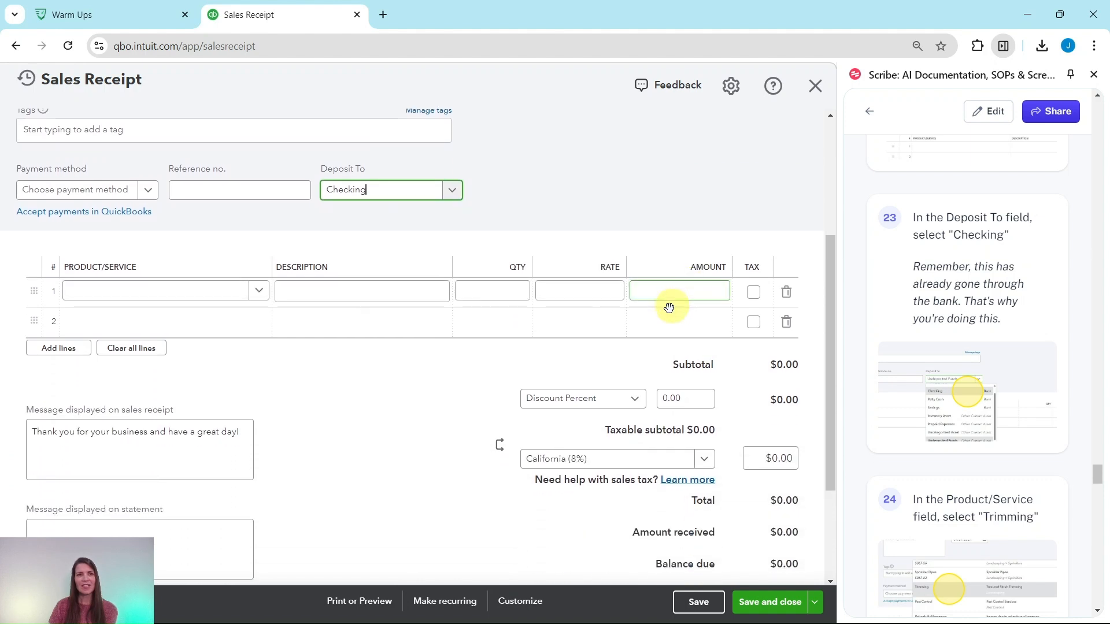
pyautogui.scroll(-1, 979, 377)
pyautogui.scroll(-5, 980, 373)
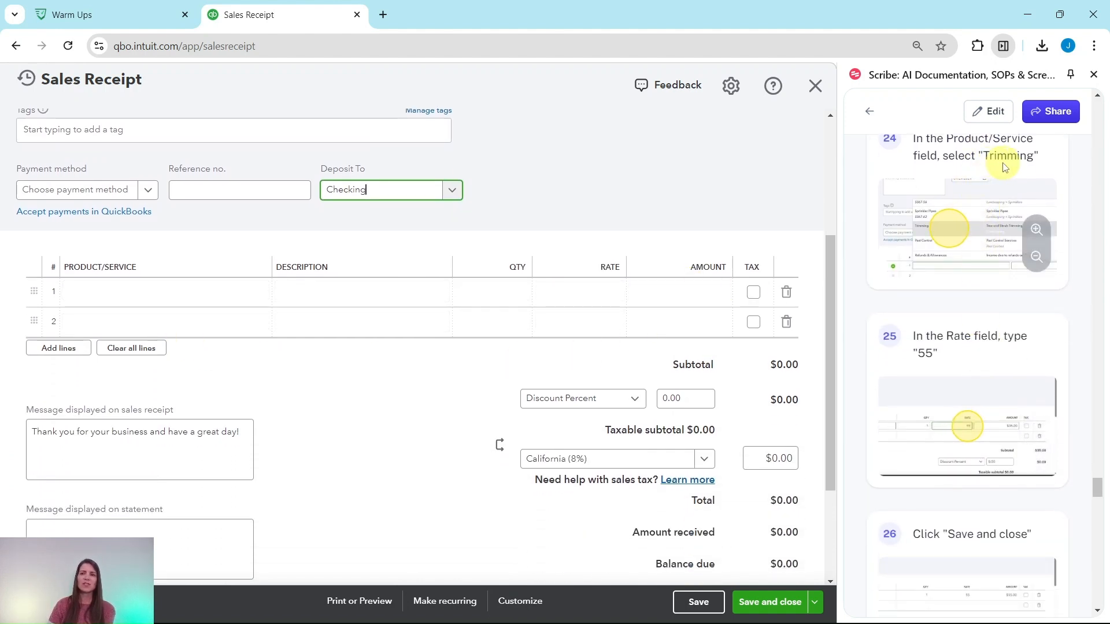
pyautogui.click(257, 292)
pyautogui.click(201, 292)
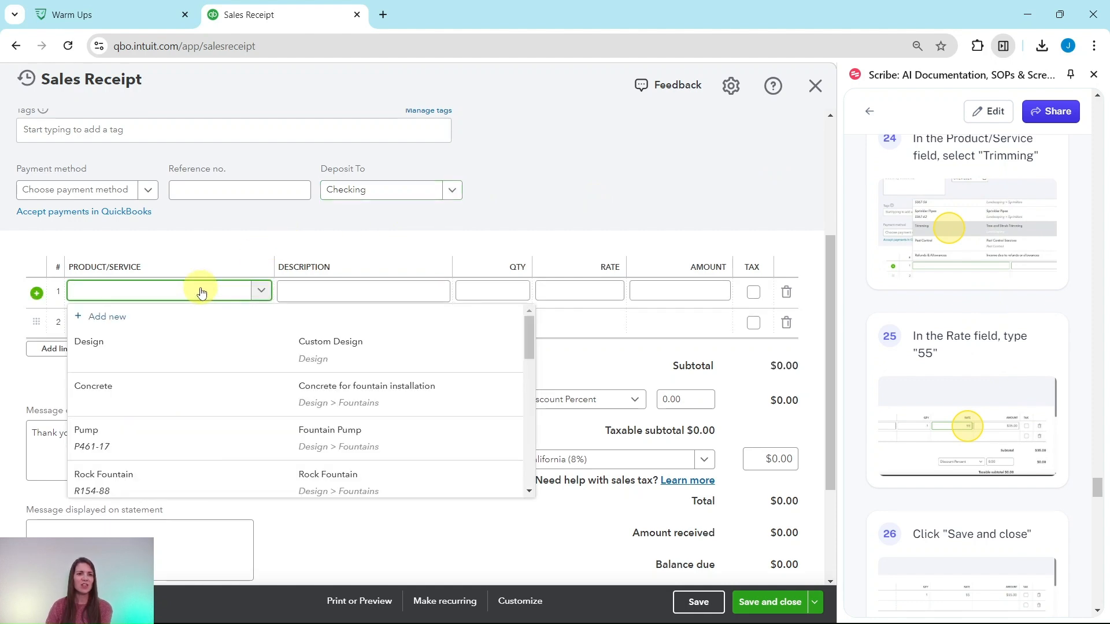
pyautogui.scroll(-5, 277, 350)
pyautogui.scroll(-8, 276, 350)
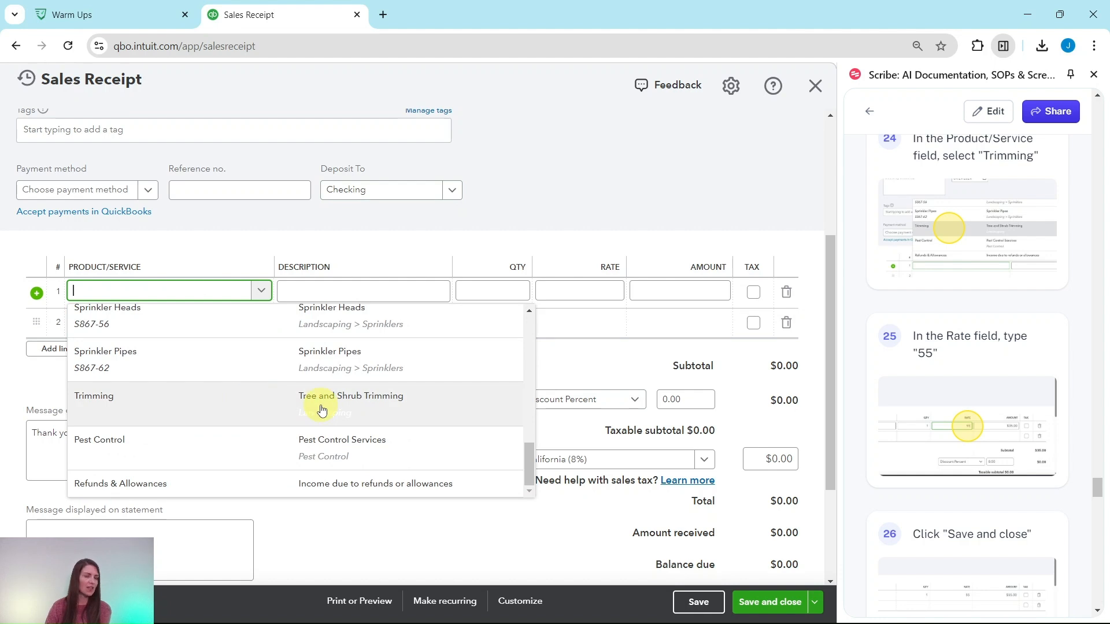
pyautogui.click(96, 403)
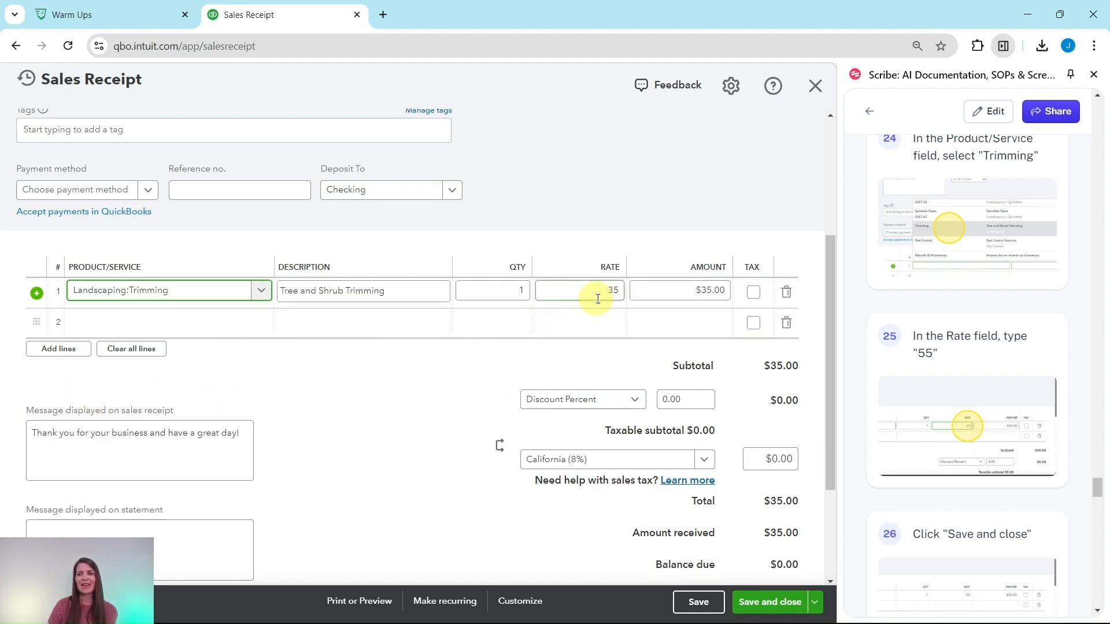
# - Set the Trimming line's rate to 55, then save and close the sales receipt
pyautogui.click(615, 290)
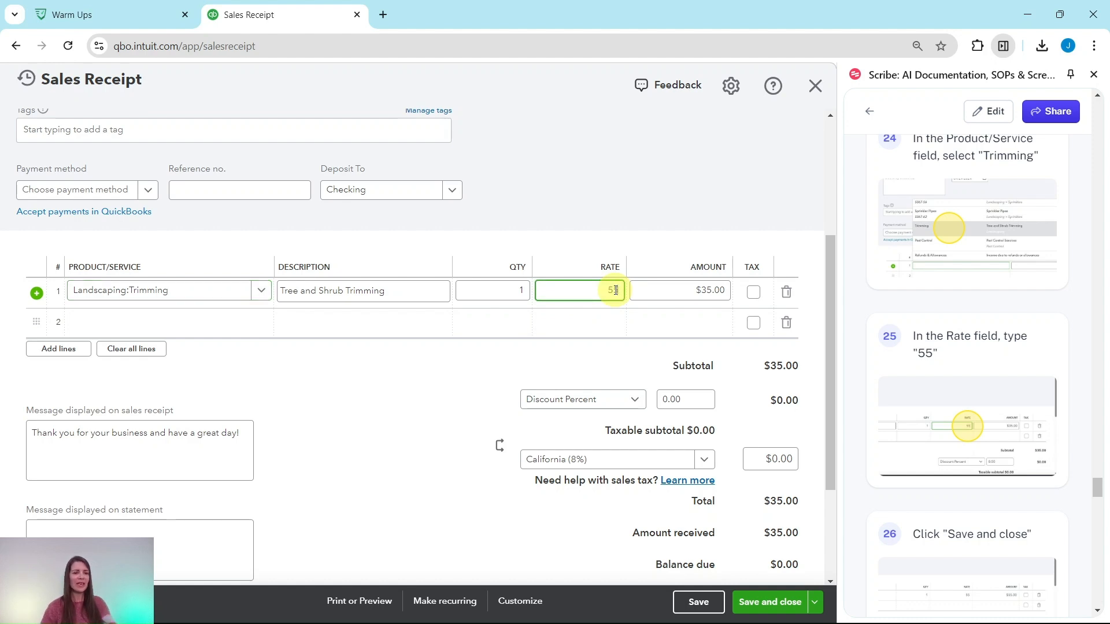
pyautogui.write('55')
pyautogui.press('Tab')
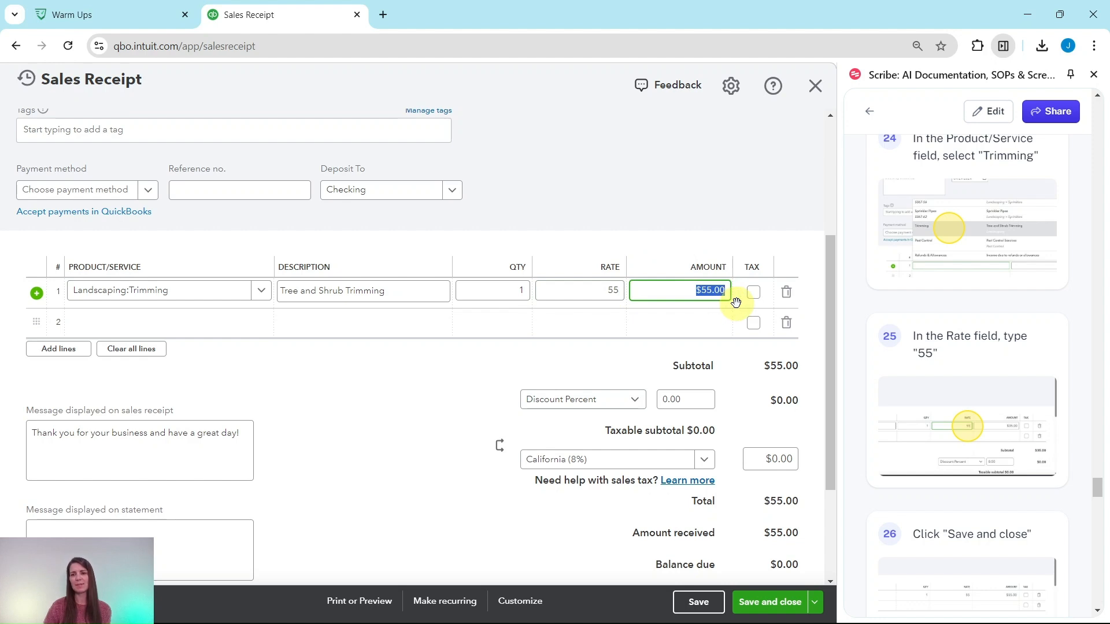
pyautogui.scroll(-5, 942, 426)
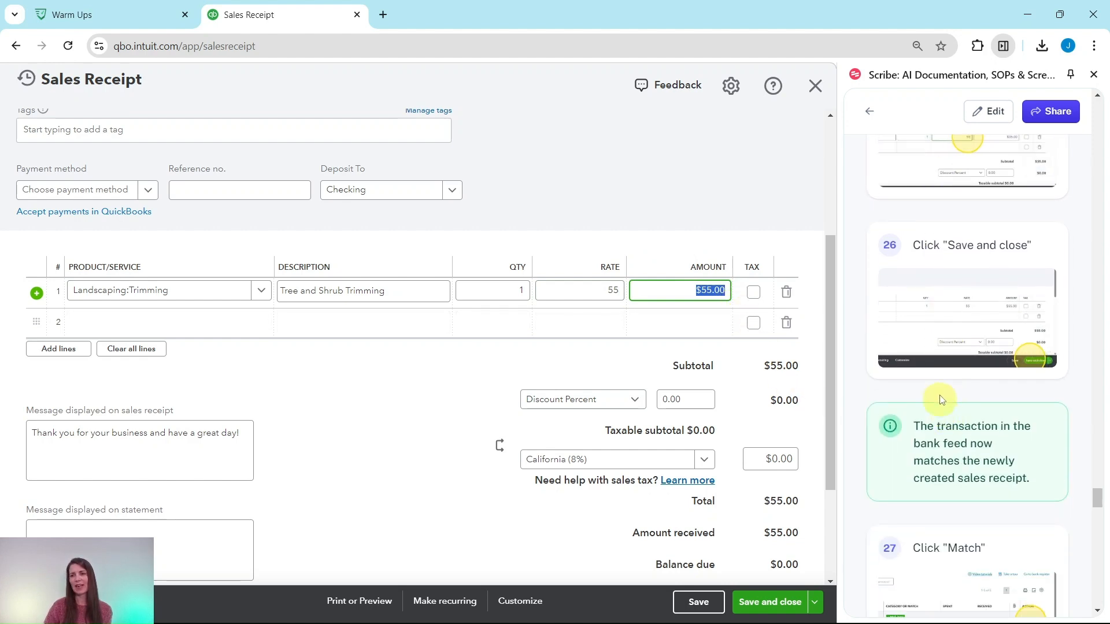
pyautogui.click(775, 604)
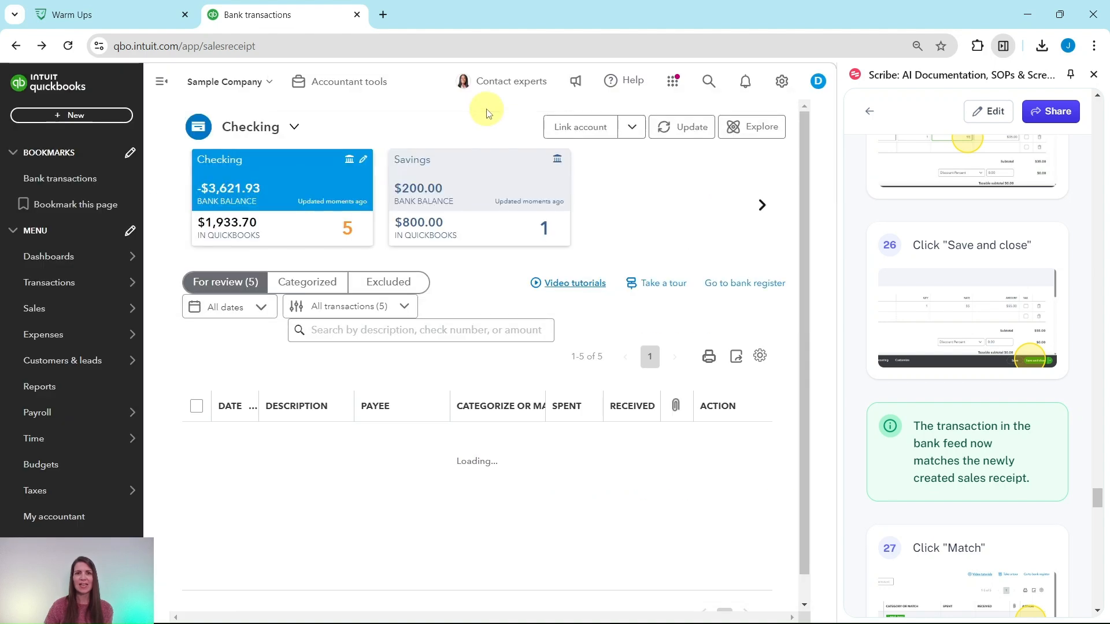
# - Accept the suggested sales receipt match for the $55.00 Books By Bessie transaction in the Checking feed
pyautogui.scroll(-2, 770, 352)
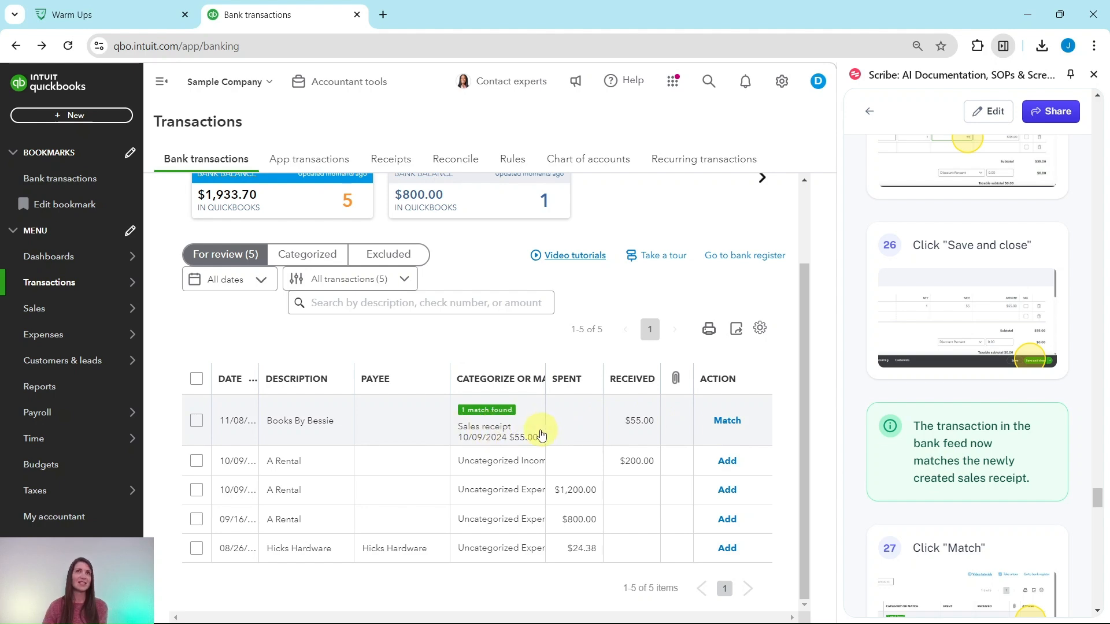
pyautogui.scroll(-5, 926, 412)
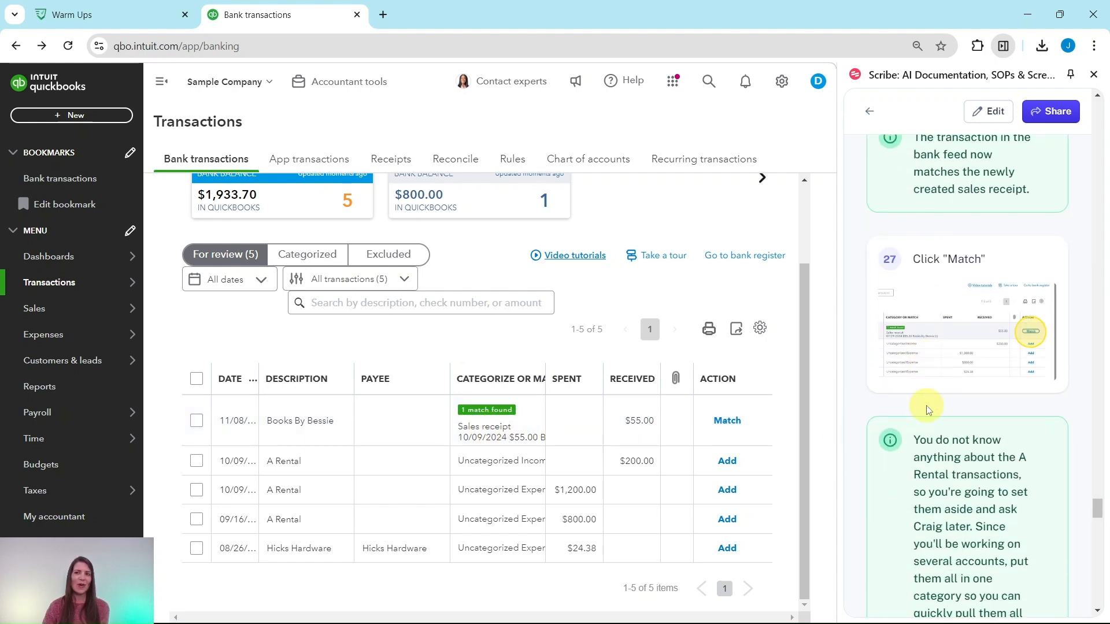
pyautogui.click(737, 425)
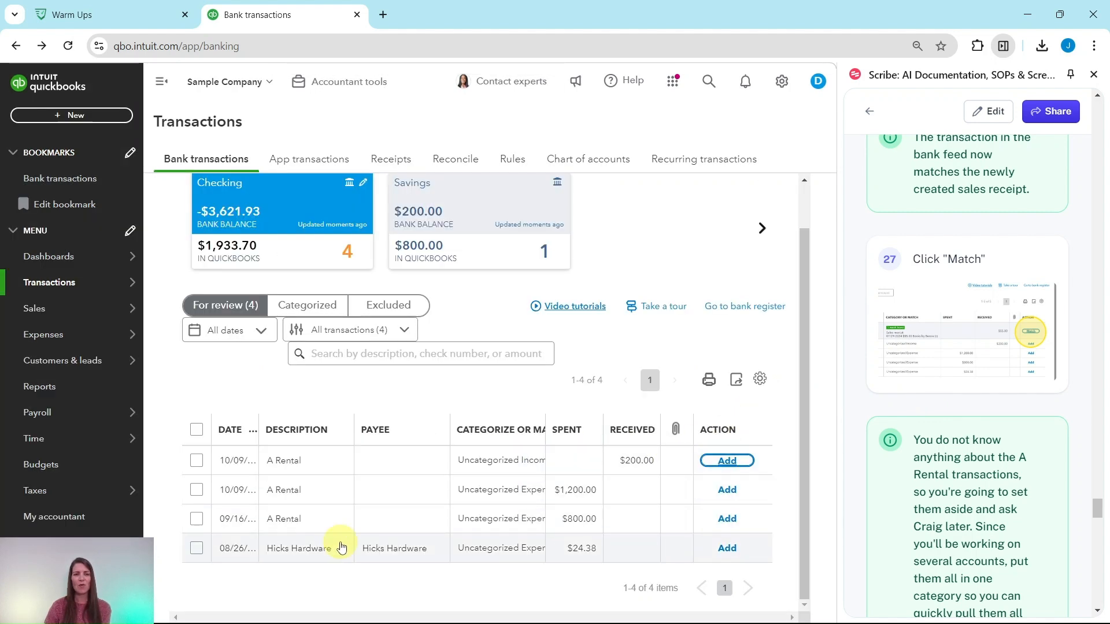
# - Select all three A Rental transactions in the review list and open them for bulk editing
pyautogui.scroll(-5, 922, 318)
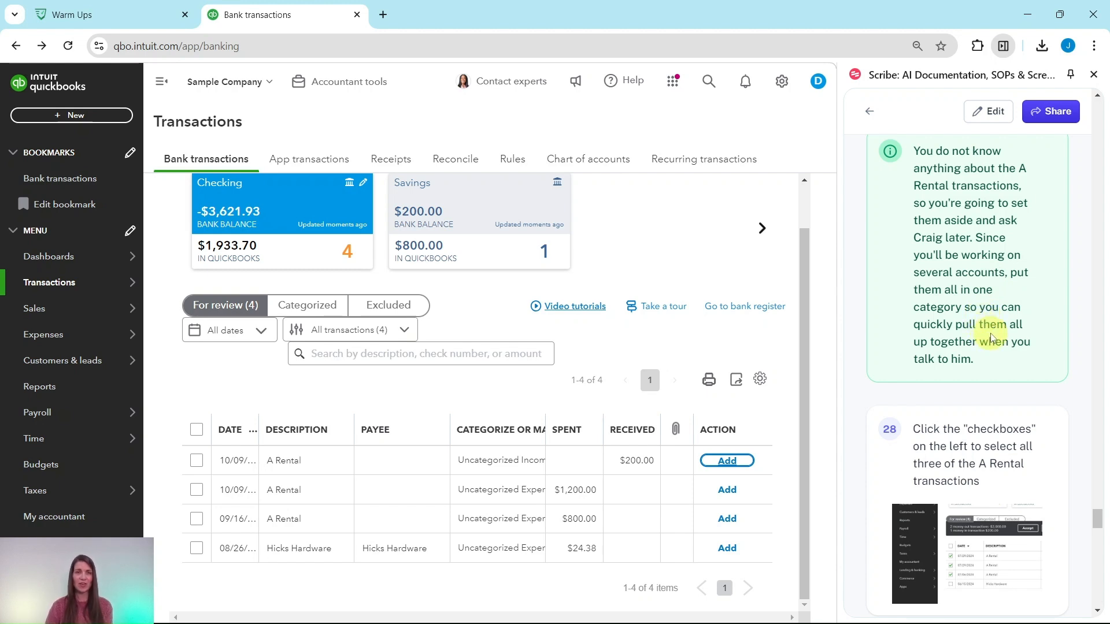
pyautogui.scroll(-3, 997, 337)
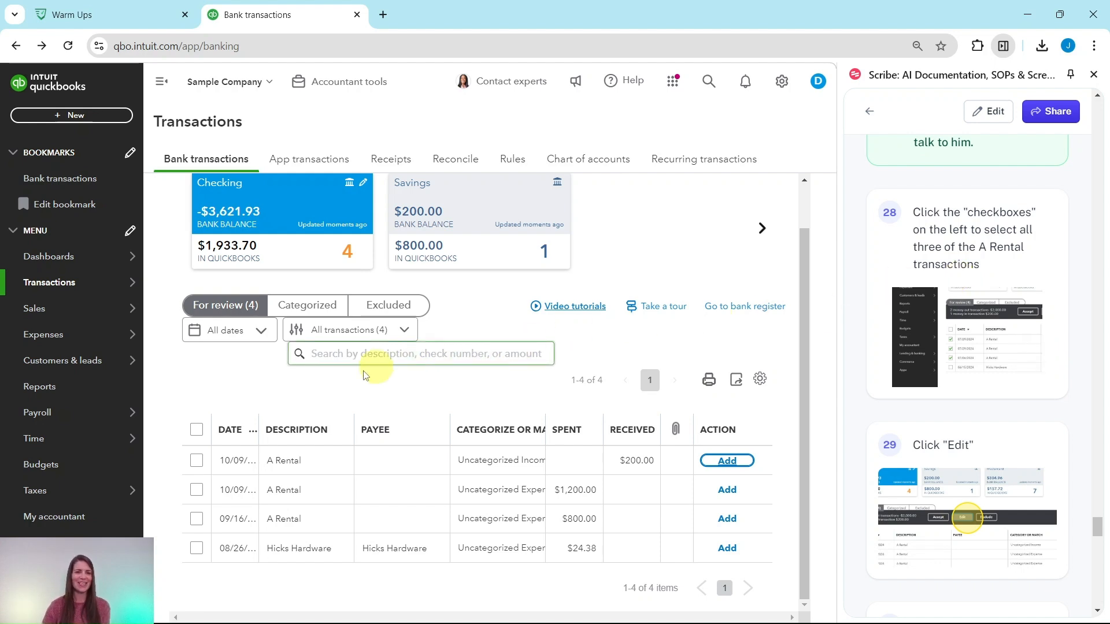
pyautogui.click(197, 460)
pyautogui.click(197, 490)
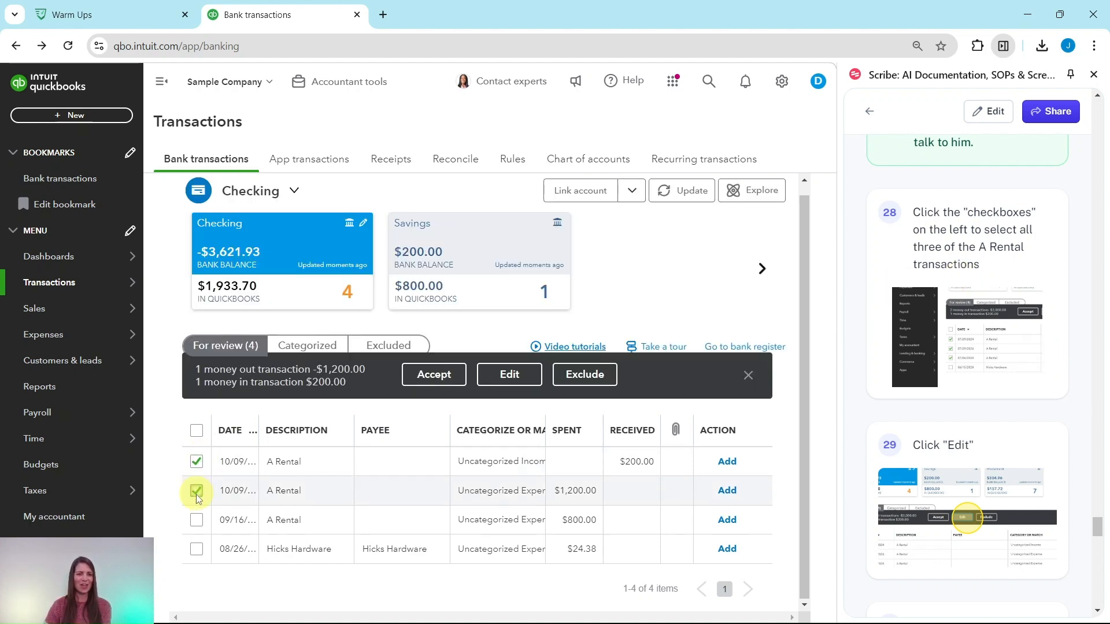
pyautogui.click(197, 521)
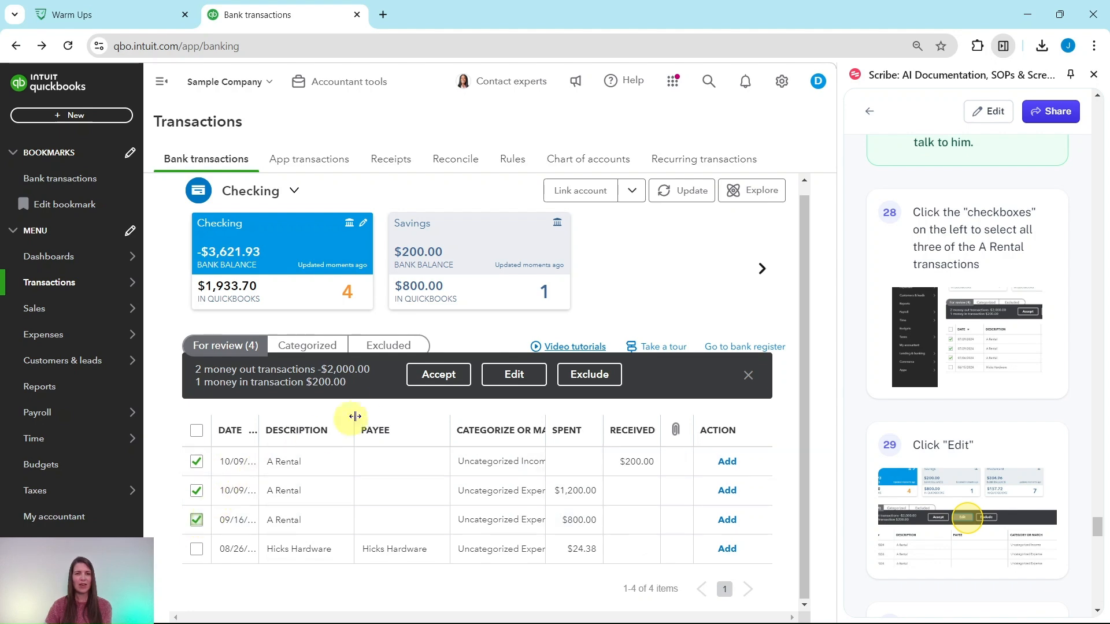
pyautogui.click(511, 379)
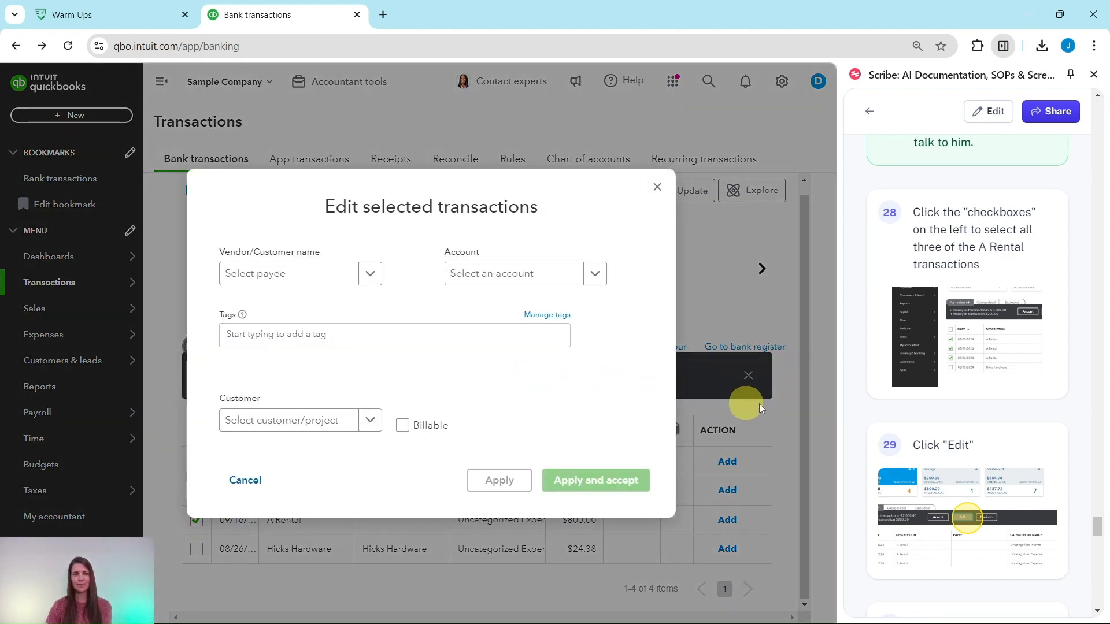
# - Add a new account from the bulk edit's Account field and set its account type to Other Expense
pyautogui.scroll(-6, 966, 451)
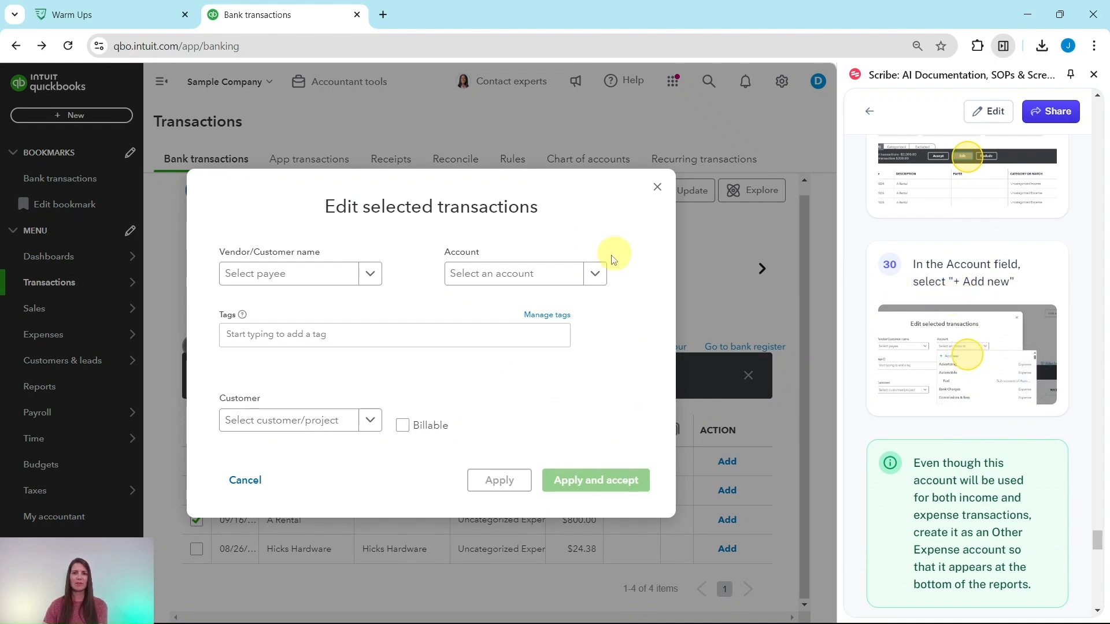
pyautogui.click(595, 278)
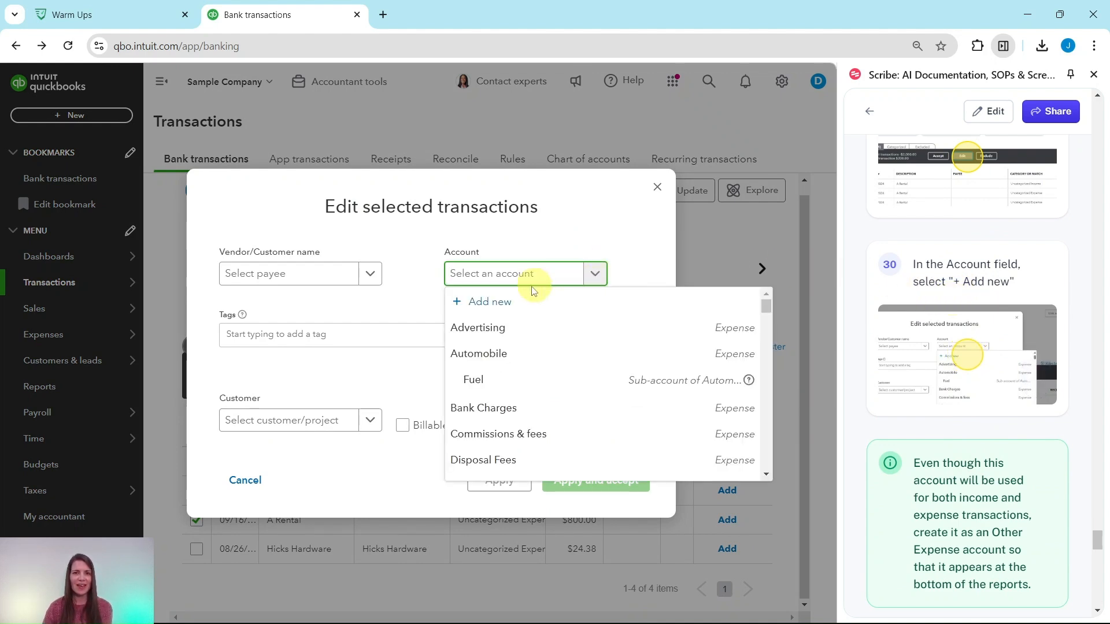
pyautogui.click(497, 302)
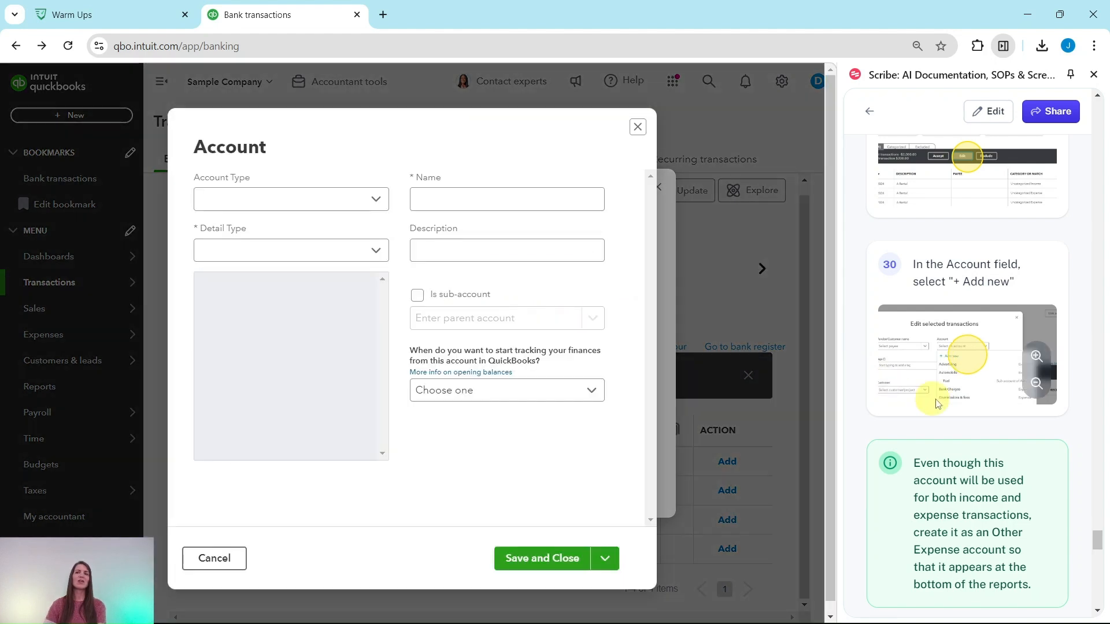
pyautogui.scroll(-4, 954, 404)
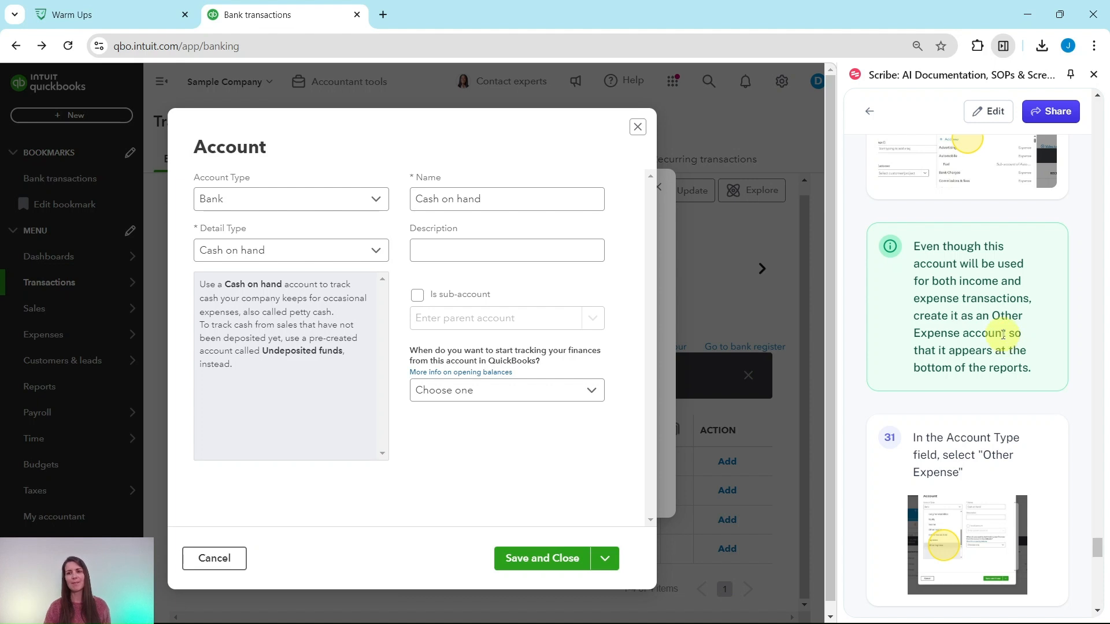
pyautogui.scroll(-4, 1004, 335)
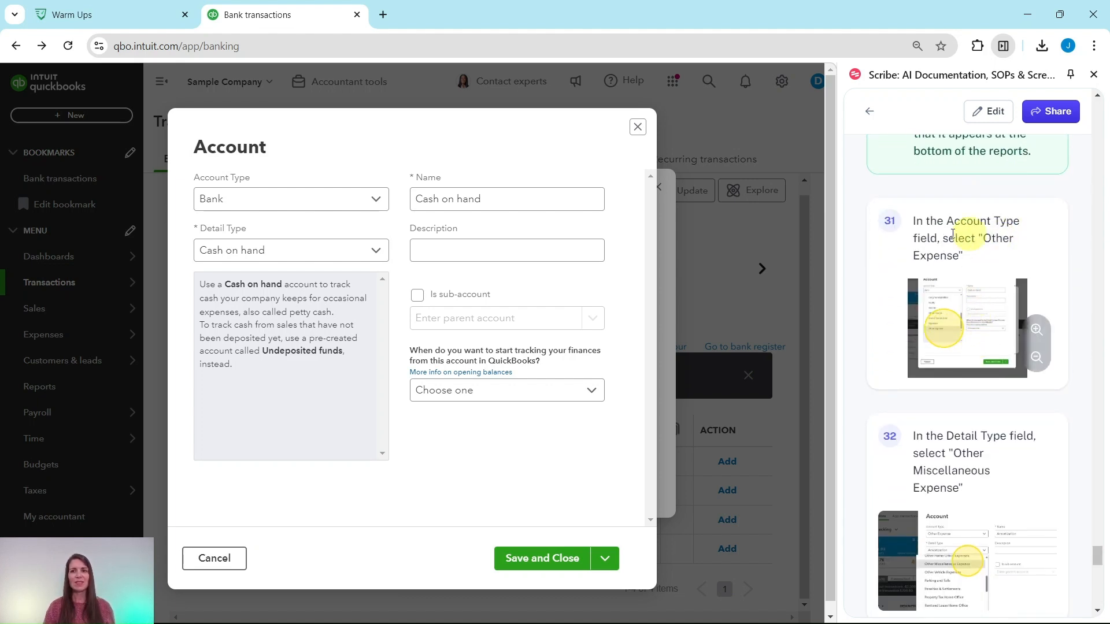
pyautogui.click(381, 209)
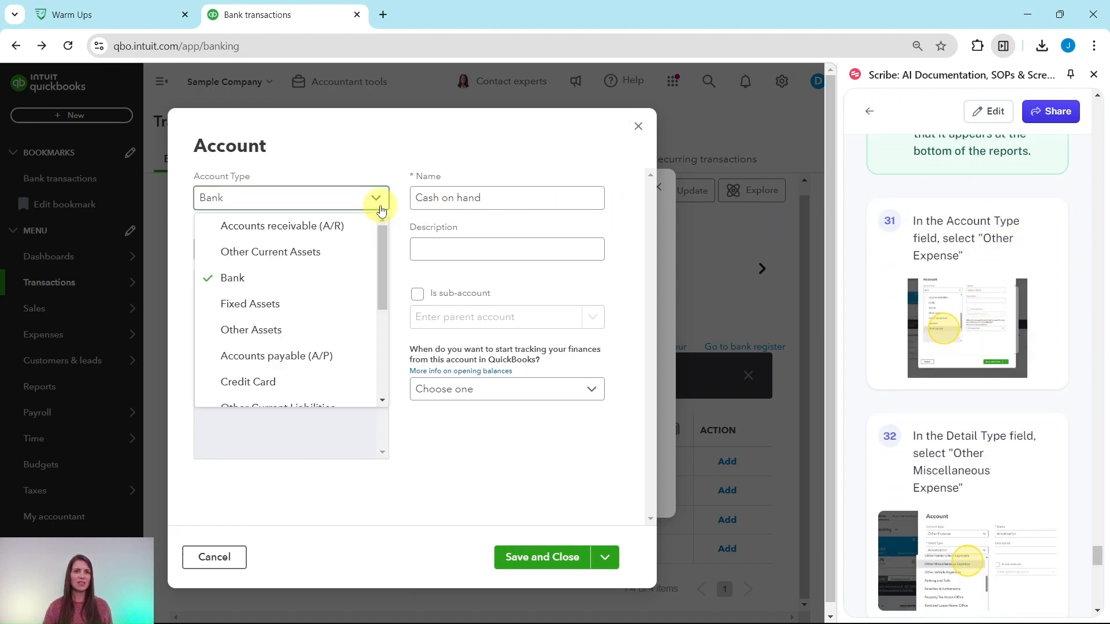
pyautogui.scroll(-3, 354, 310)
pyautogui.scroll(-1, 351, 309)
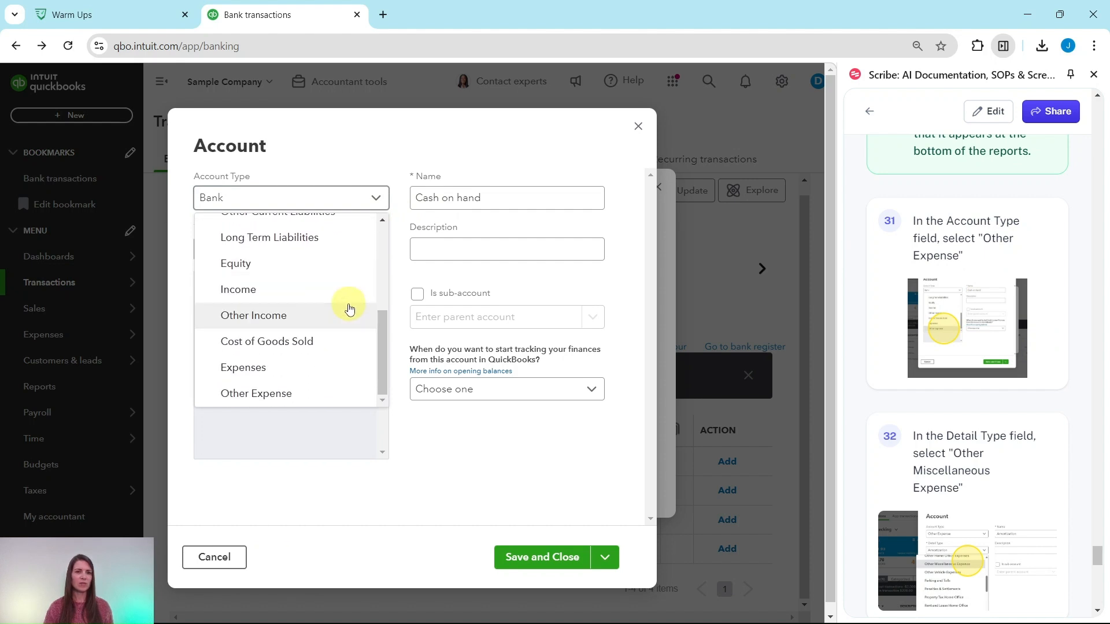
pyautogui.click(278, 398)
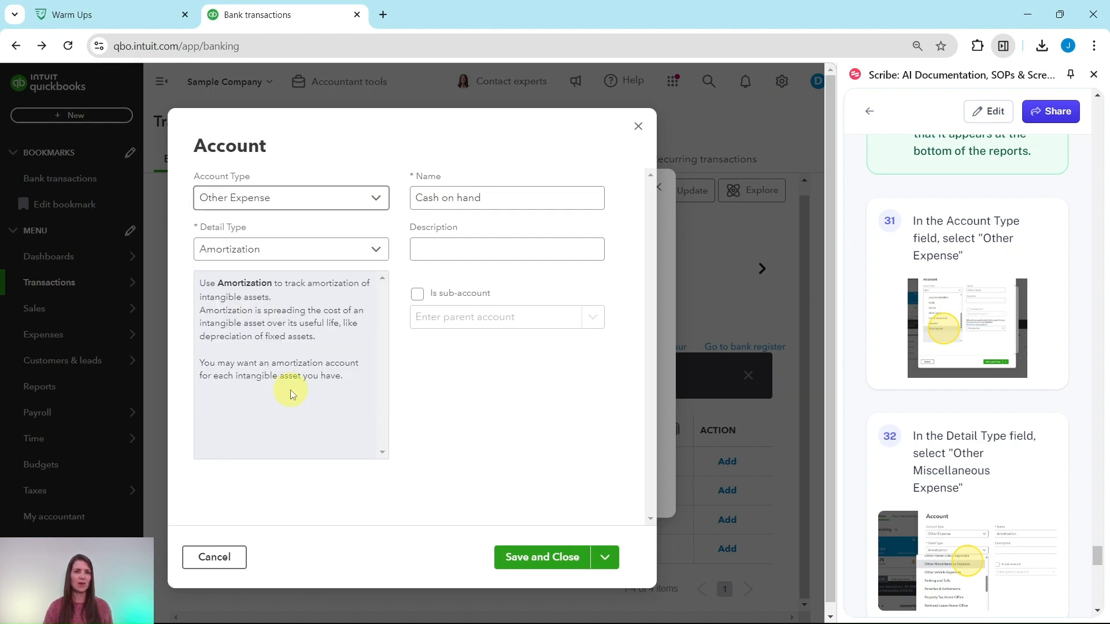
# - Set the new account's detail type to Other Miscellaneous Expense
pyautogui.scroll(-3, 951, 399)
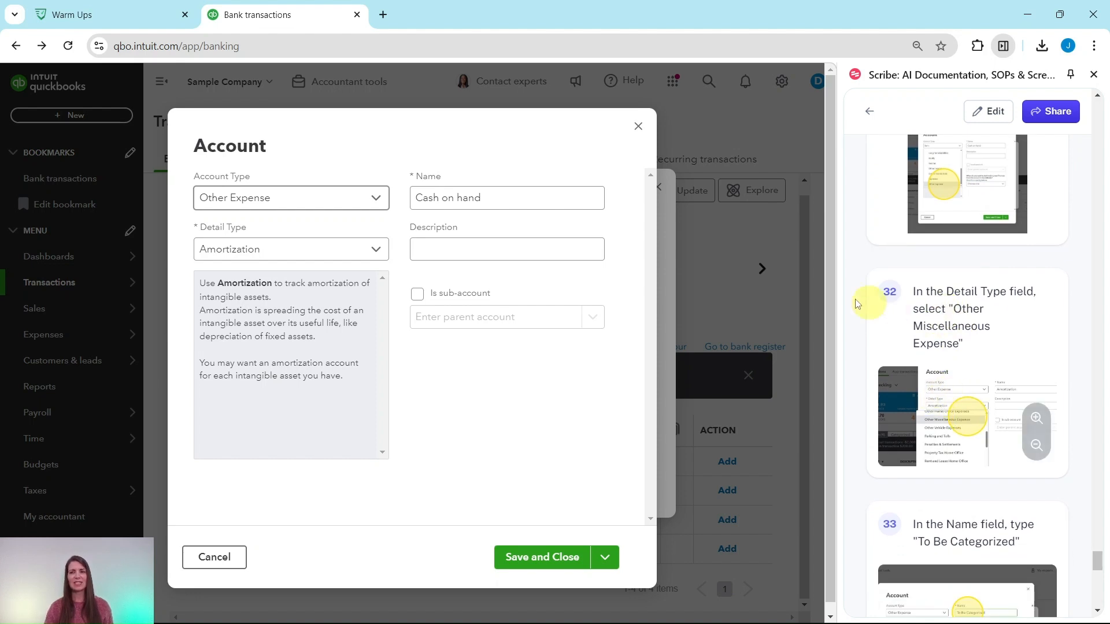
pyautogui.click(464, 253)
pyautogui.click(375, 249)
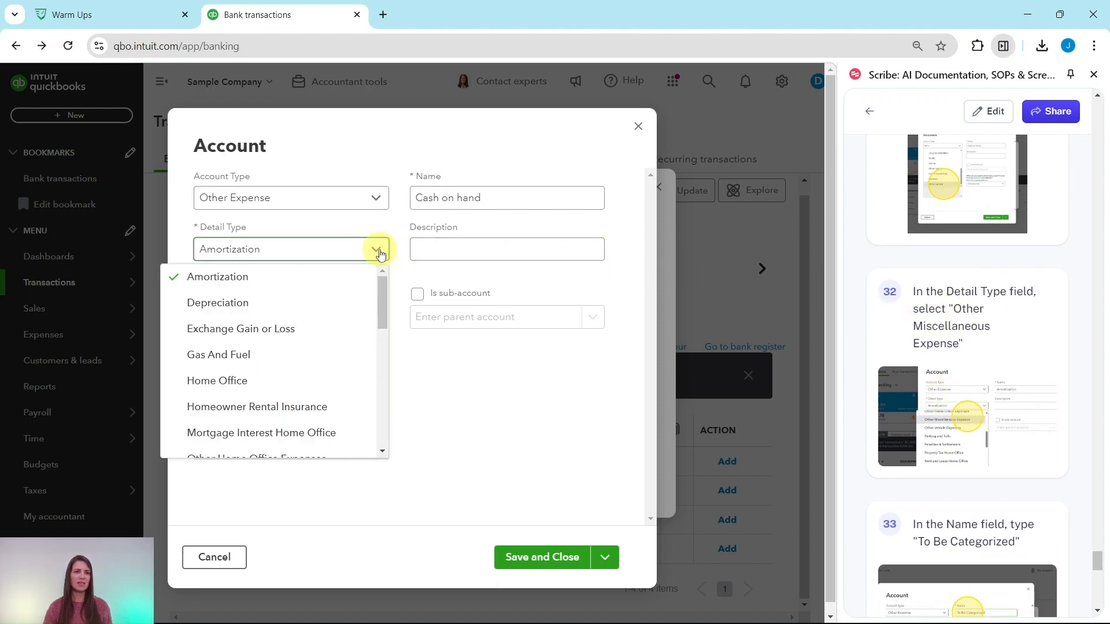
pyautogui.scroll(-3, 367, 320)
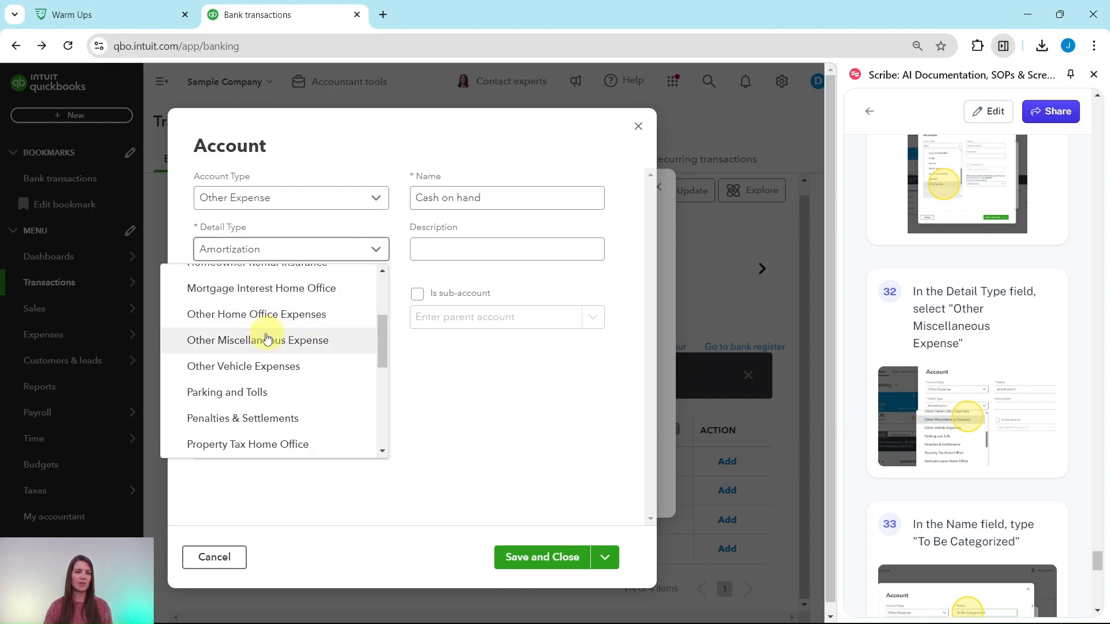
pyautogui.click(251, 342)
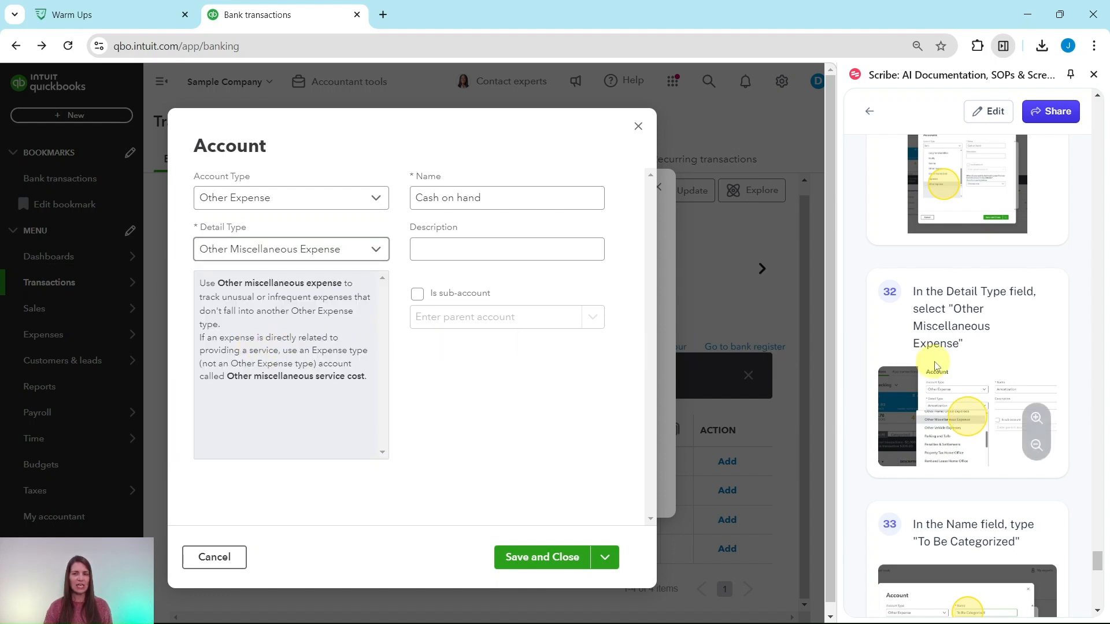
# - Name the new account "To Be Categorized", then save and close it
pyautogui.scroll(-2, 937, 364)
pyautogui.scroll(-3, 945, 364)
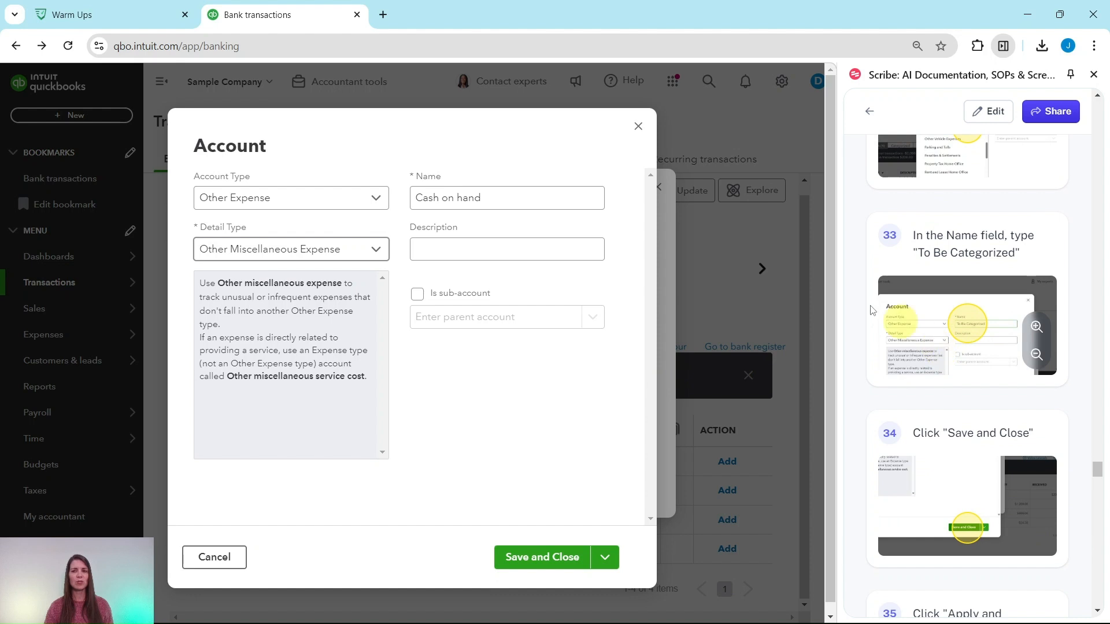
pyautogui.moveTo(497, 194); pyautogui.dragTo(425, 196)
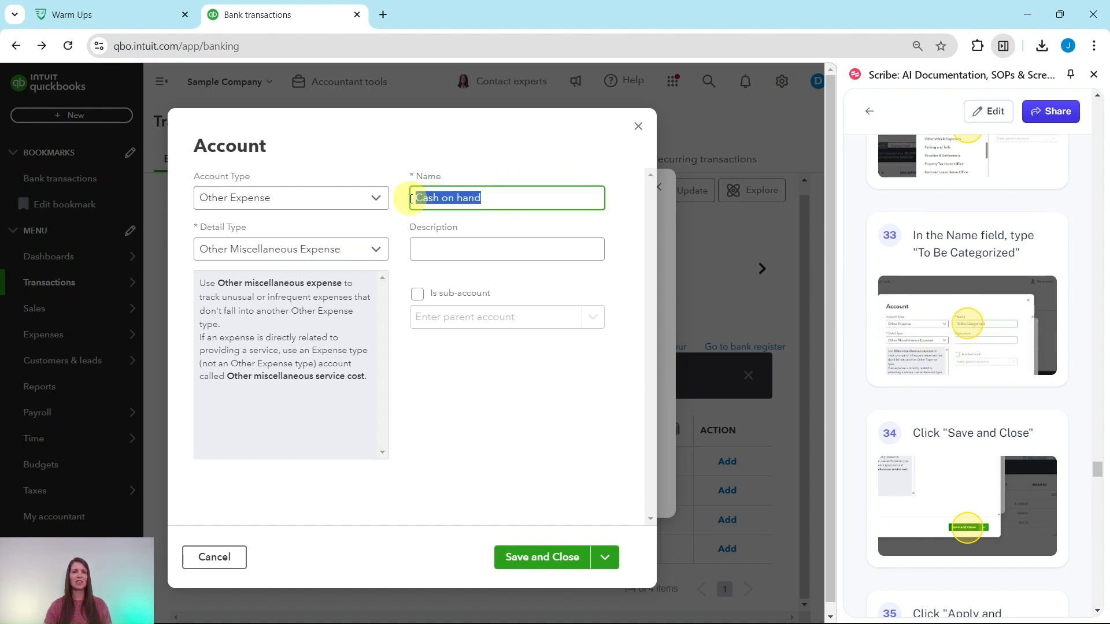
pyautogui.press('BackSpace')
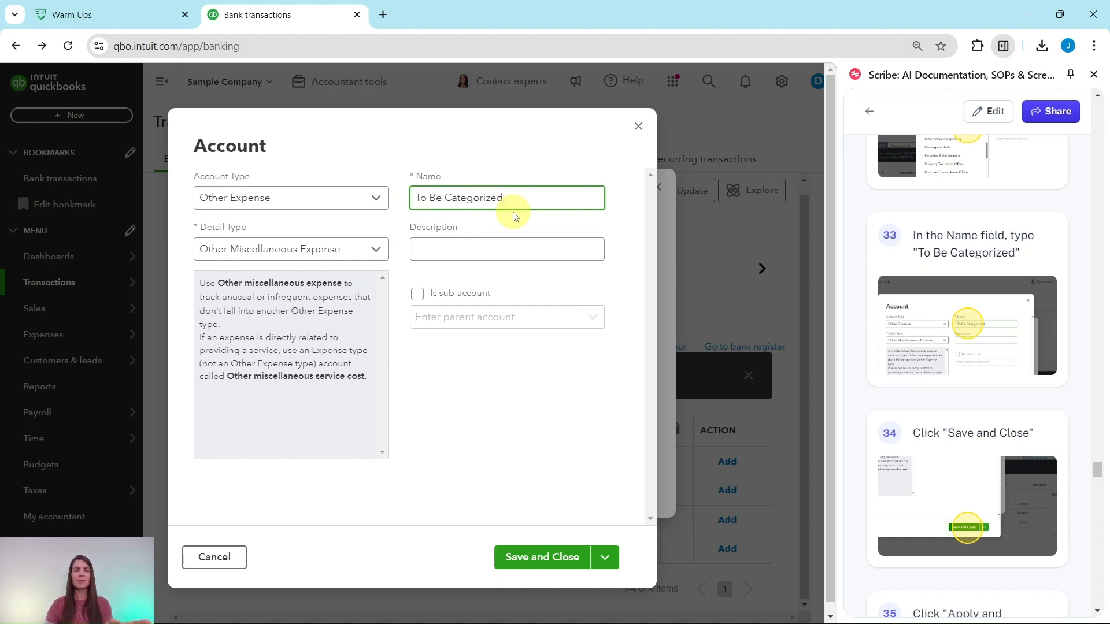
pyautogui.click(488, 243)
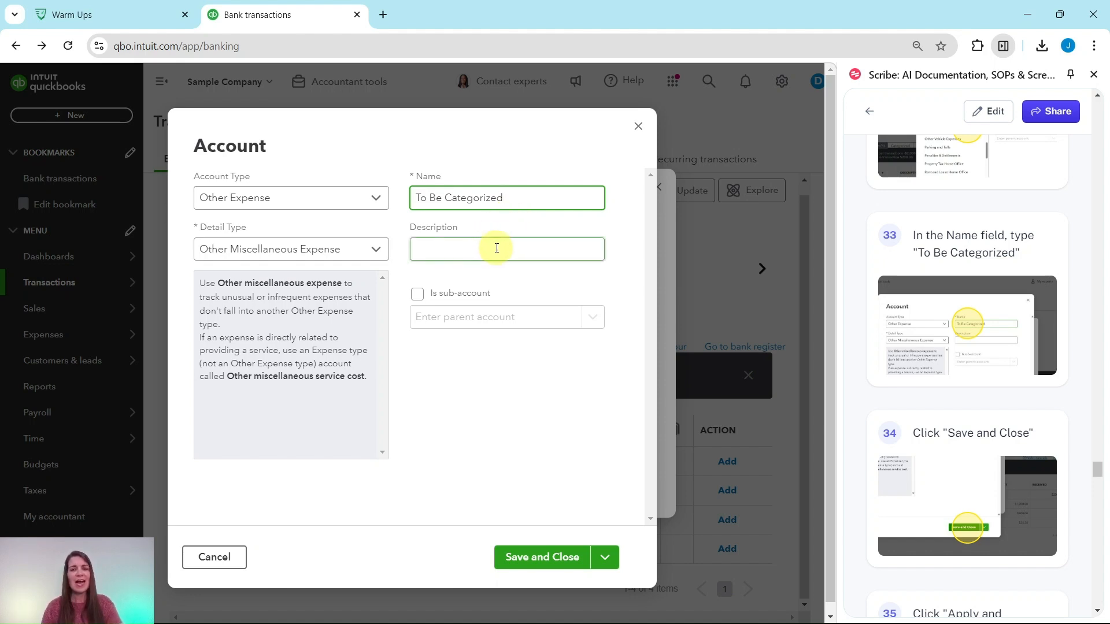
pyautogui.click(552, 555)
# - Apply the To Be Categorized account to the selected A Rental transactions and accept them
pyautogui.scroll(-3, 1003, 424)
pyautogui.scroll(-4, 1002, 423)
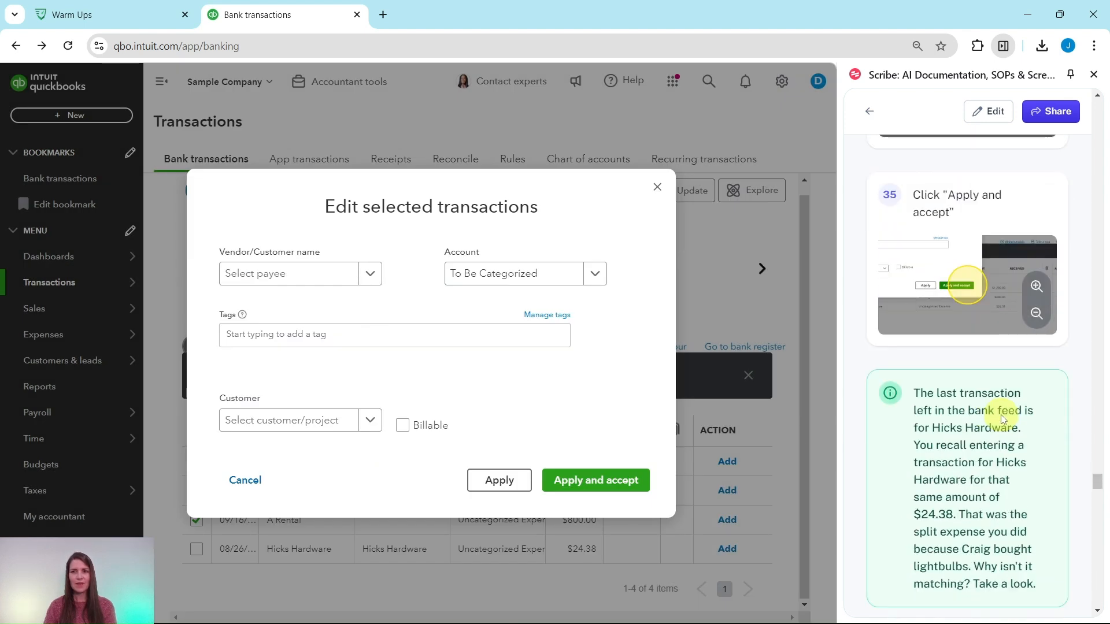
pyautogui.click(602, 487)
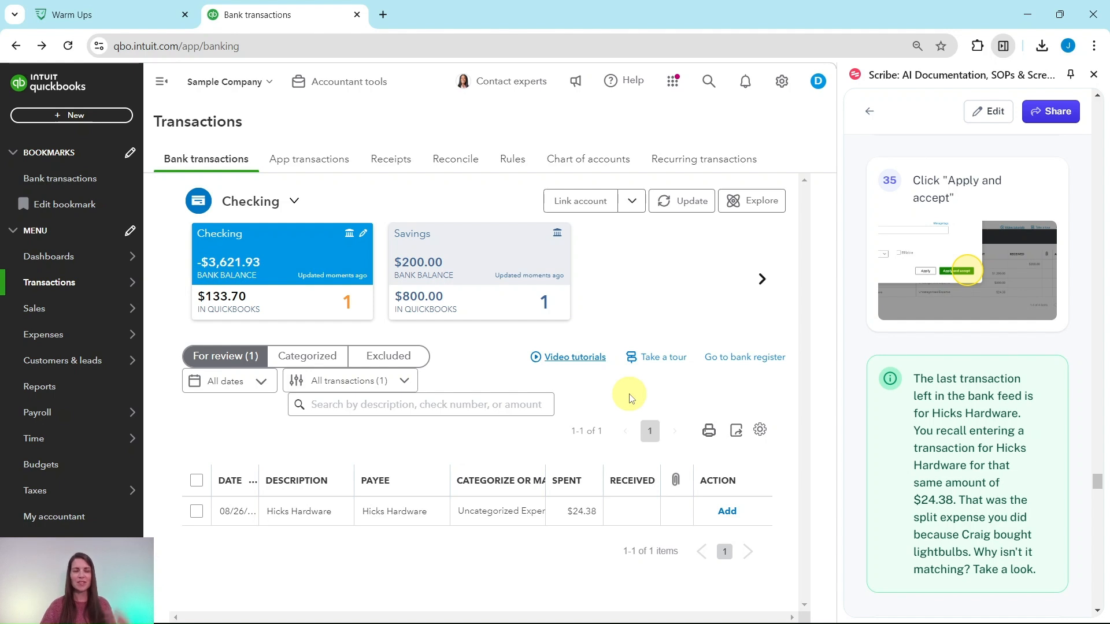
# - Examine the possible matches for the $24.38 Hicks Hardware bank transaction, then cancel without matching
pyautogui.scroll(-4, 846, 328)
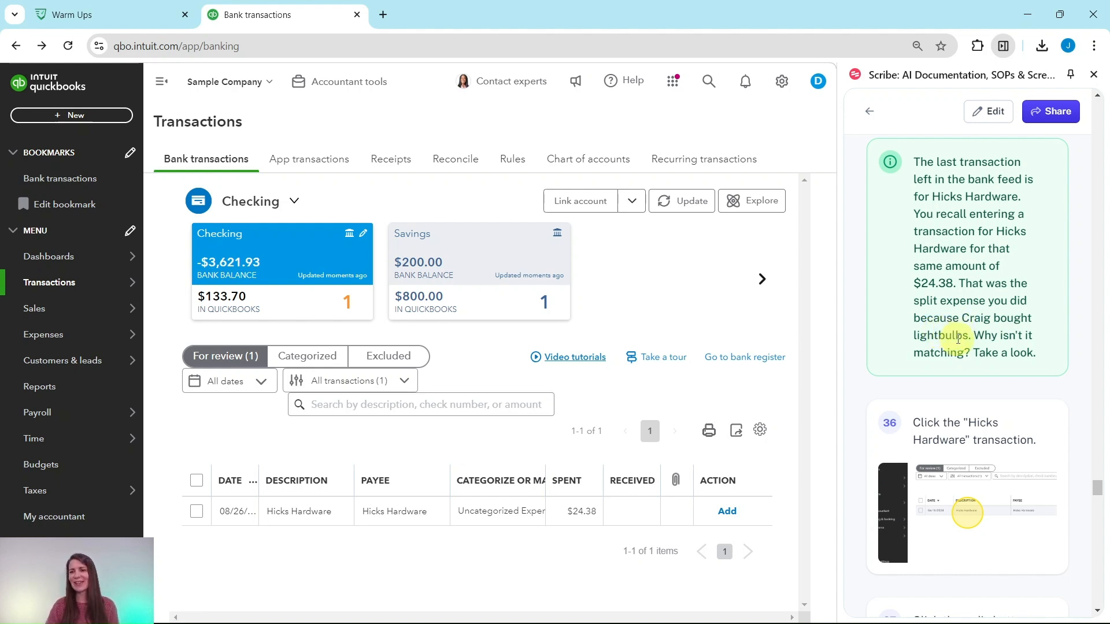
pyautogui.scroll(-4, 957, 340)
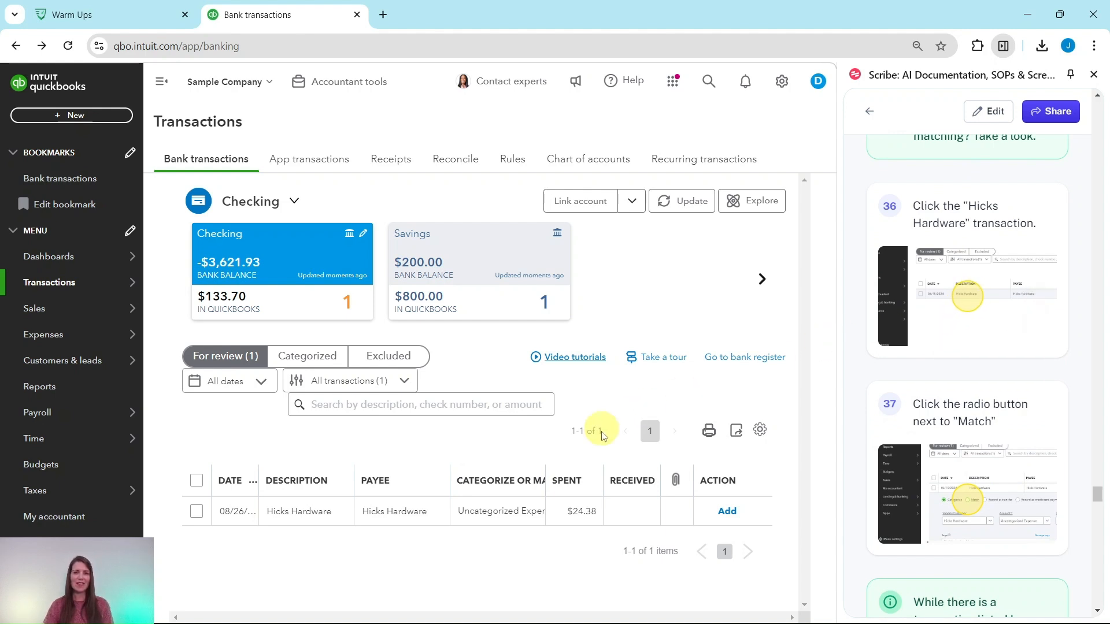
pyautogui.click(389, 515)
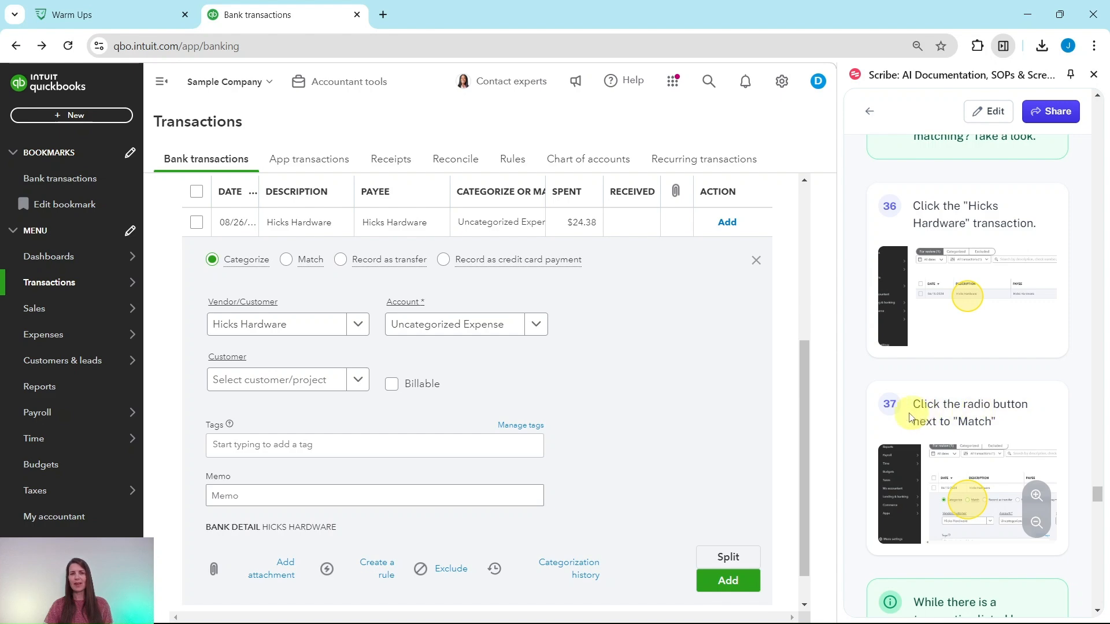
pyautogui.click(286, 263)
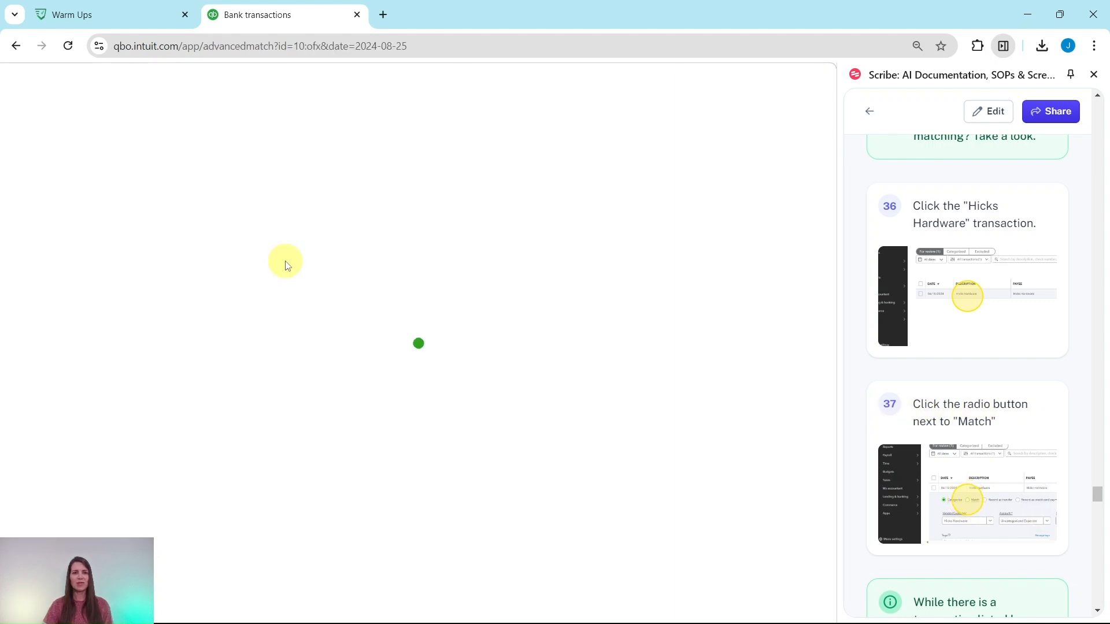
pyautogui.scroll(-5, 972, 359)
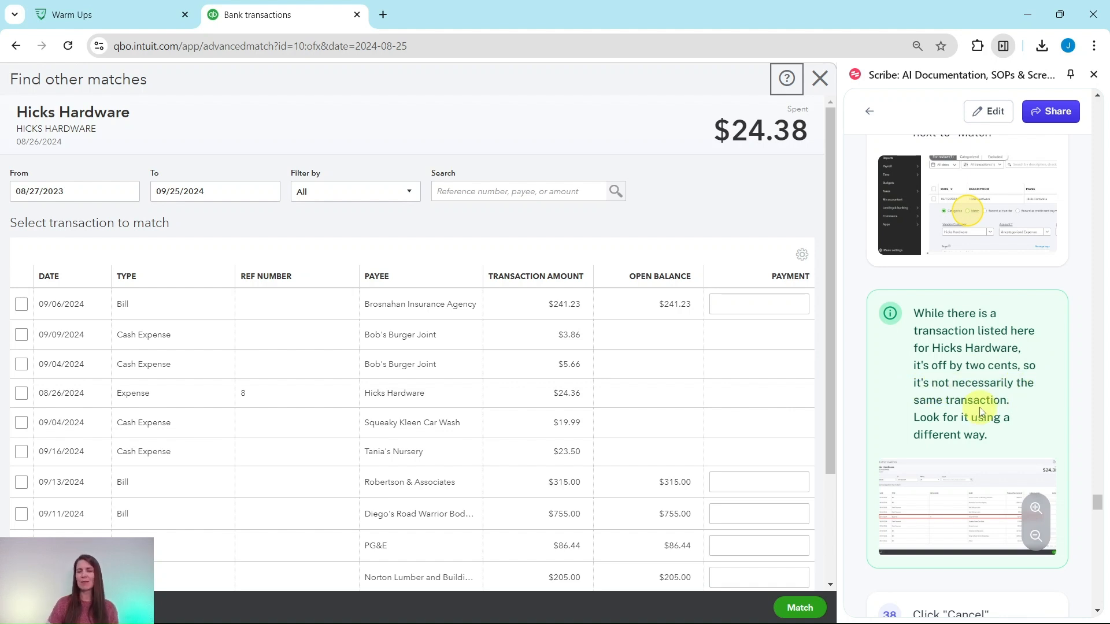
pyautogui.scroll(-4, 976, 414)
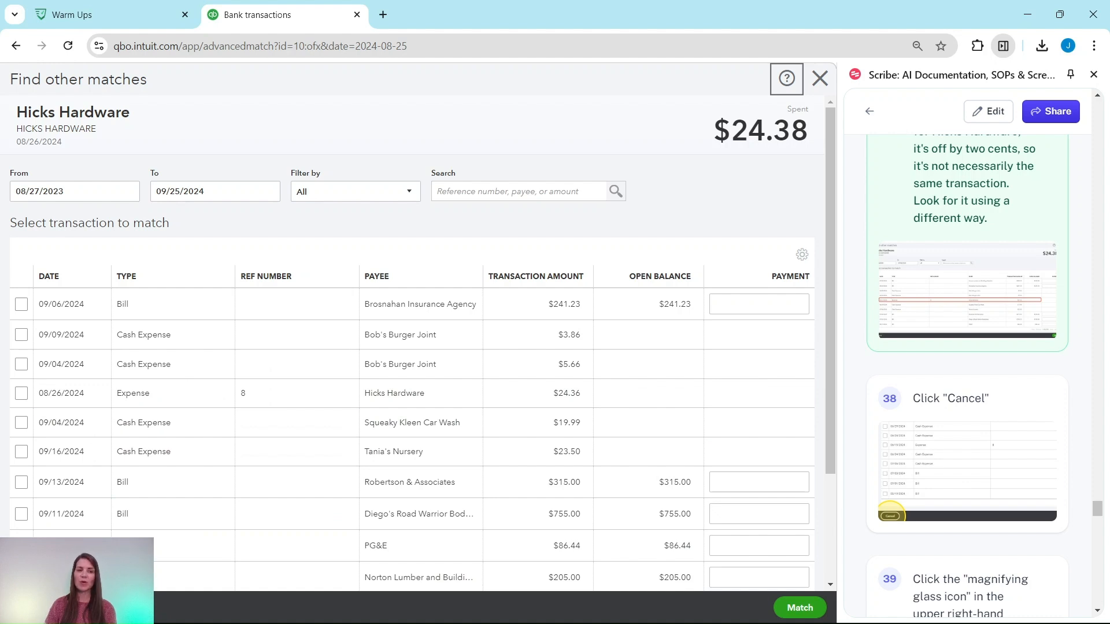
pyautogui.click(38, 608)
# - Open the full transactions search page from the global search
pyautogui.scroll(-1, 1001, 510)
pyautogui.scroll(-5, 1001, 510)
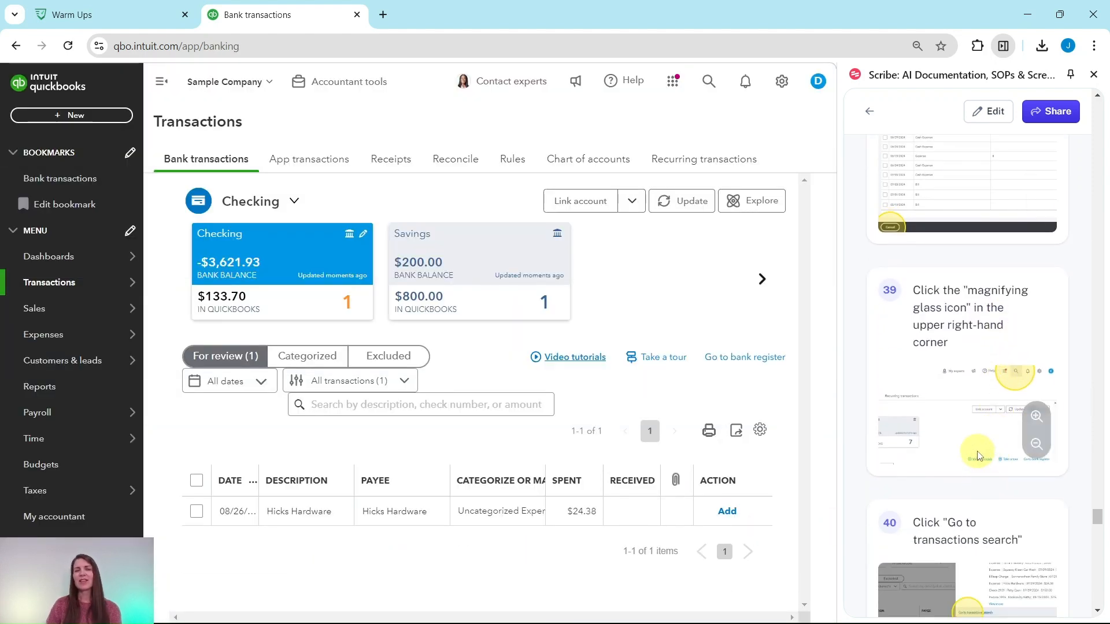
pyautogui.scroll(-2, 978, 457)
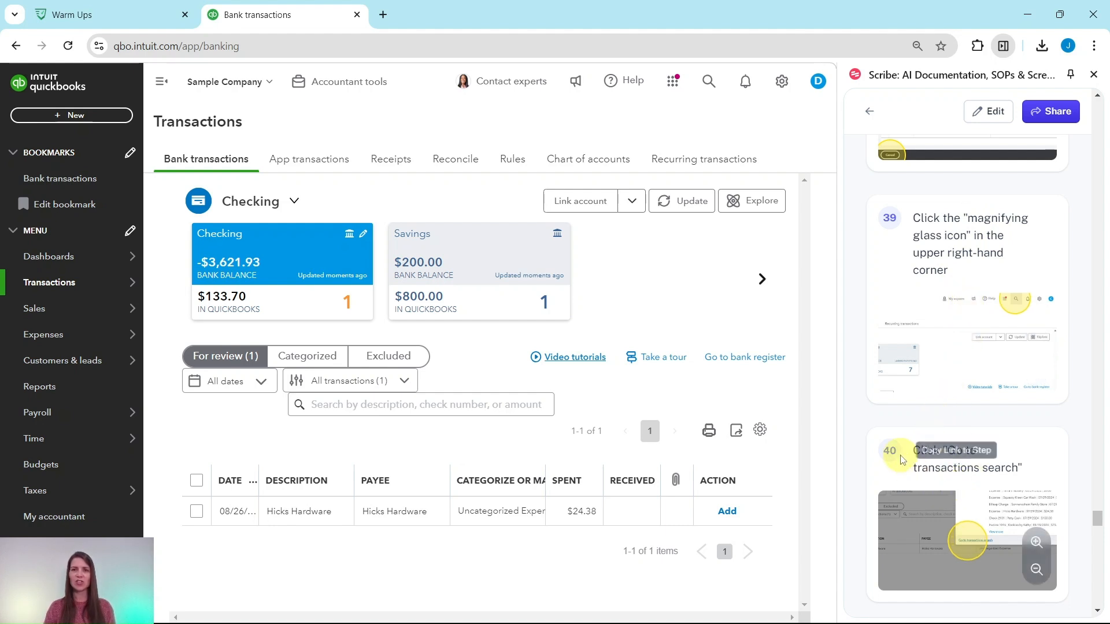
pyautogui.click(709, 83)
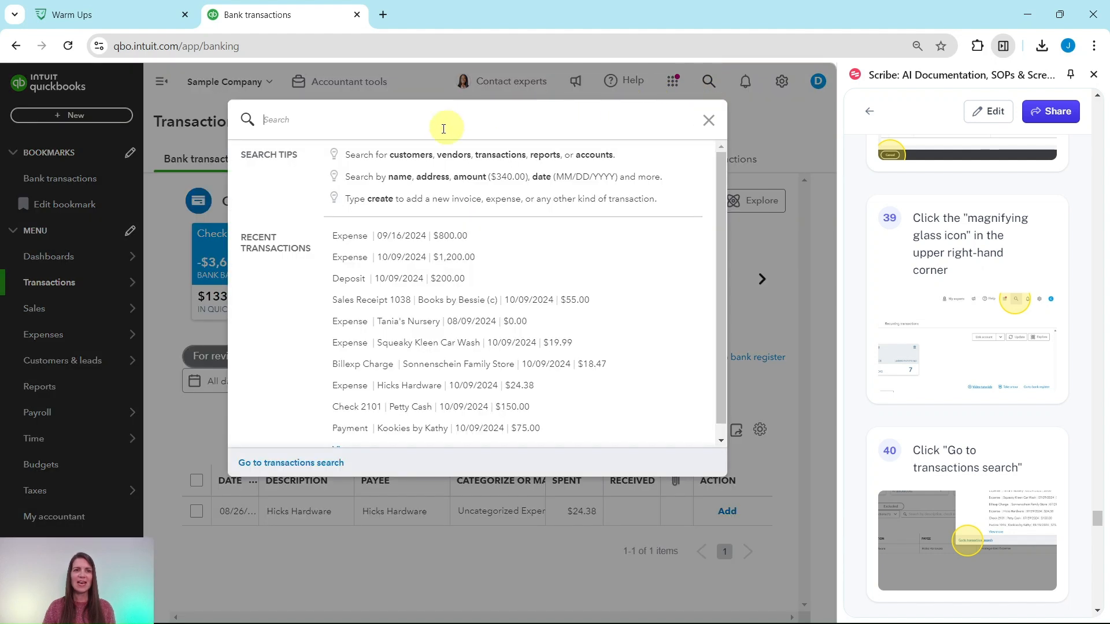
pyautogui.click(291, 470)
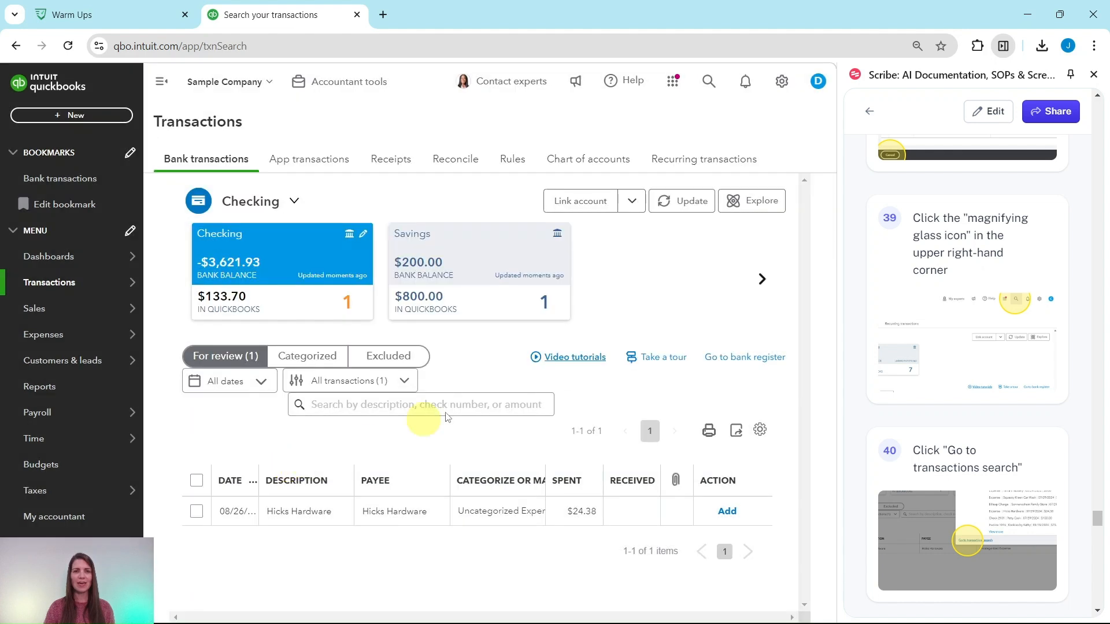
# - Open the $24.38 Hicks Hardware expense dated 10/09/2024 from the transaction list
pyautogui.scroll(-1, 999, 267)
pyautogui.scroll(-6, 1000, 266)
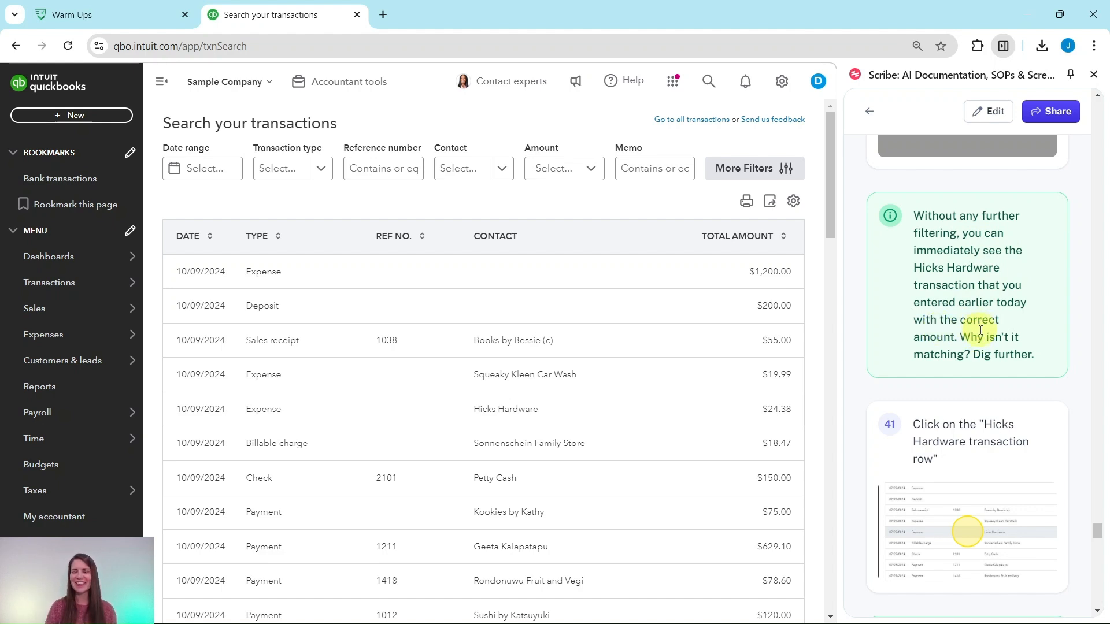
pyautogui.scroll(-3, 980, 330)
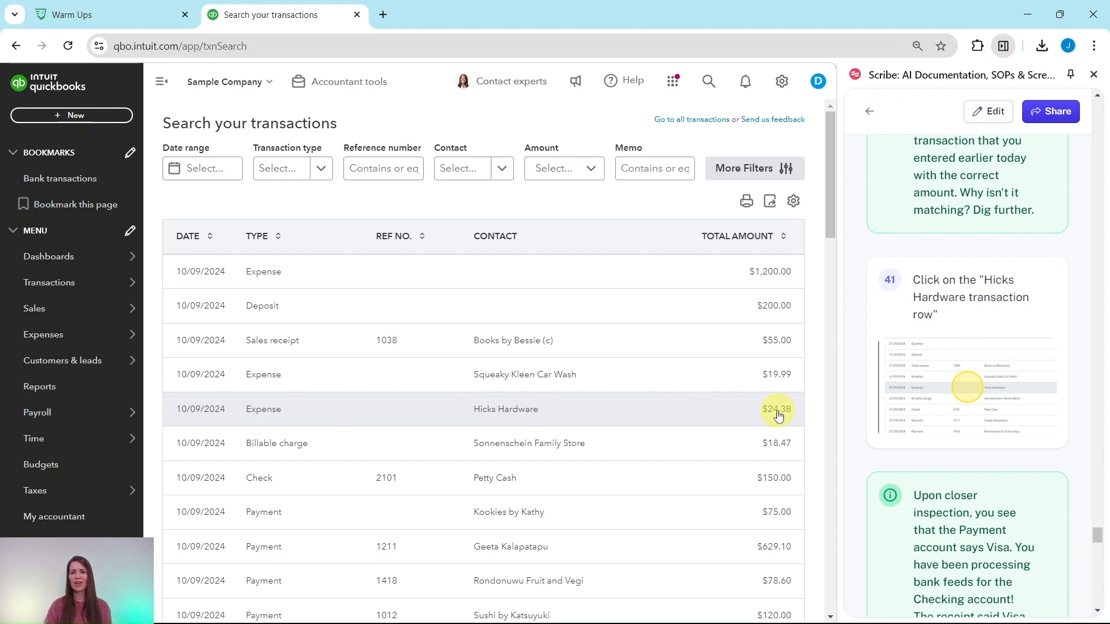
pyautogui.click(546, 415)
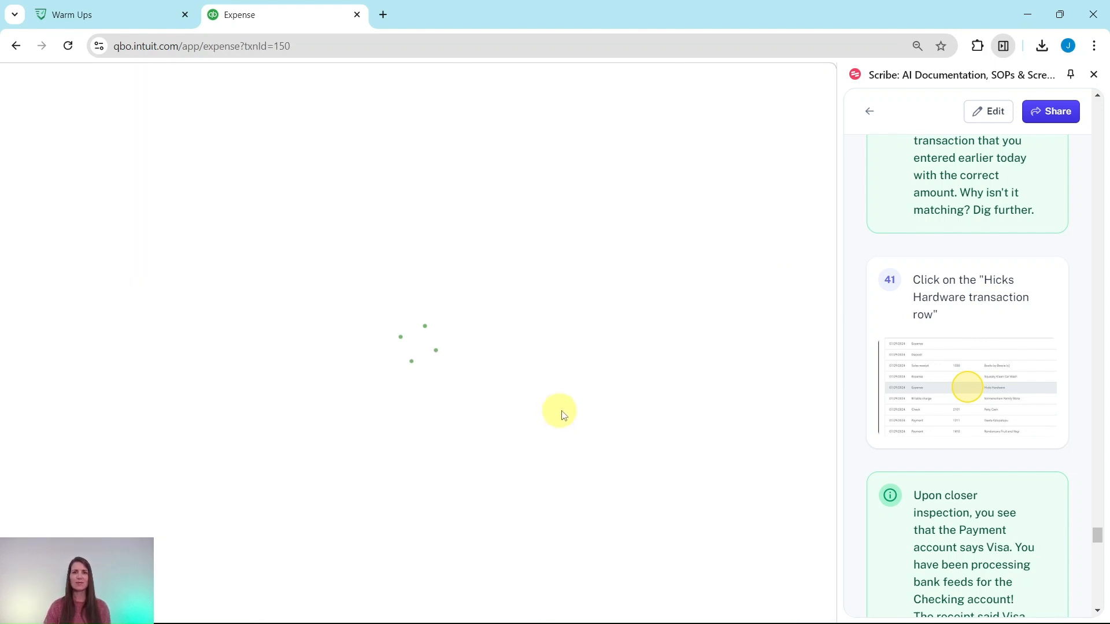
# - Change the Hicks Hardware expense's payment account to Checking
pyautogui.scroll(-5, 963, 376)
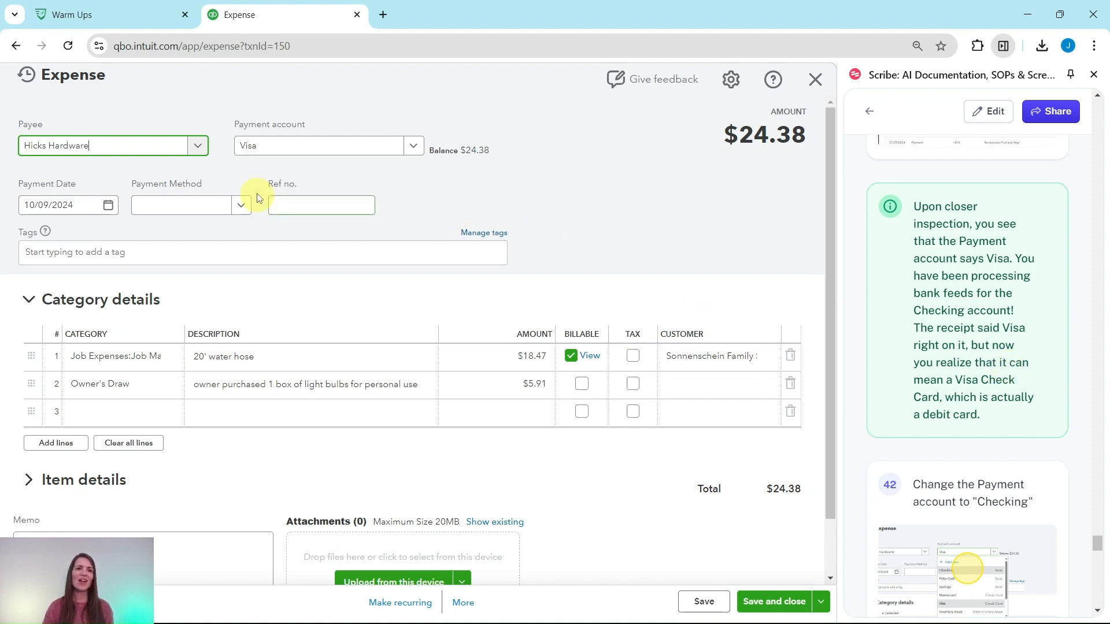
pyautogui.scroll(-5, 1007, 370)
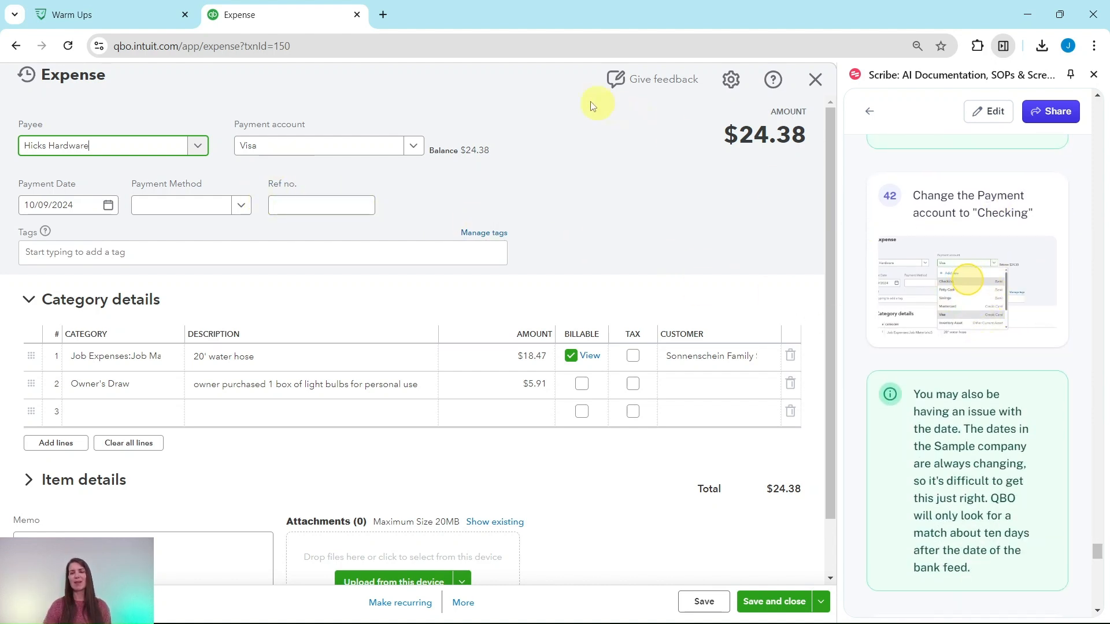
pyautogui.click(411, 145)
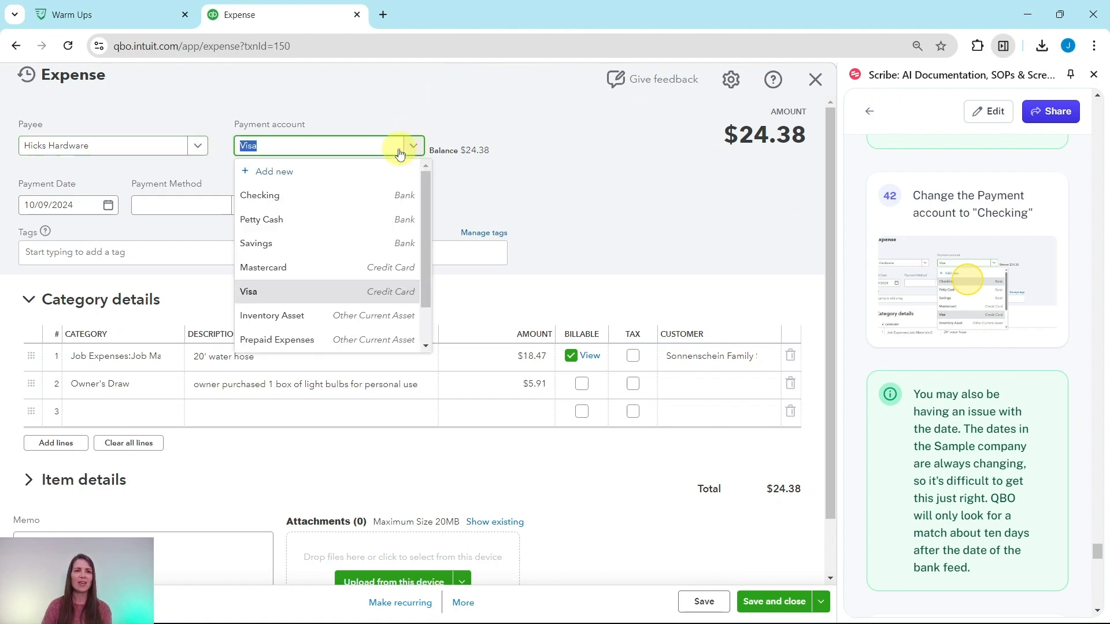
pyautogui.click(249, 194)
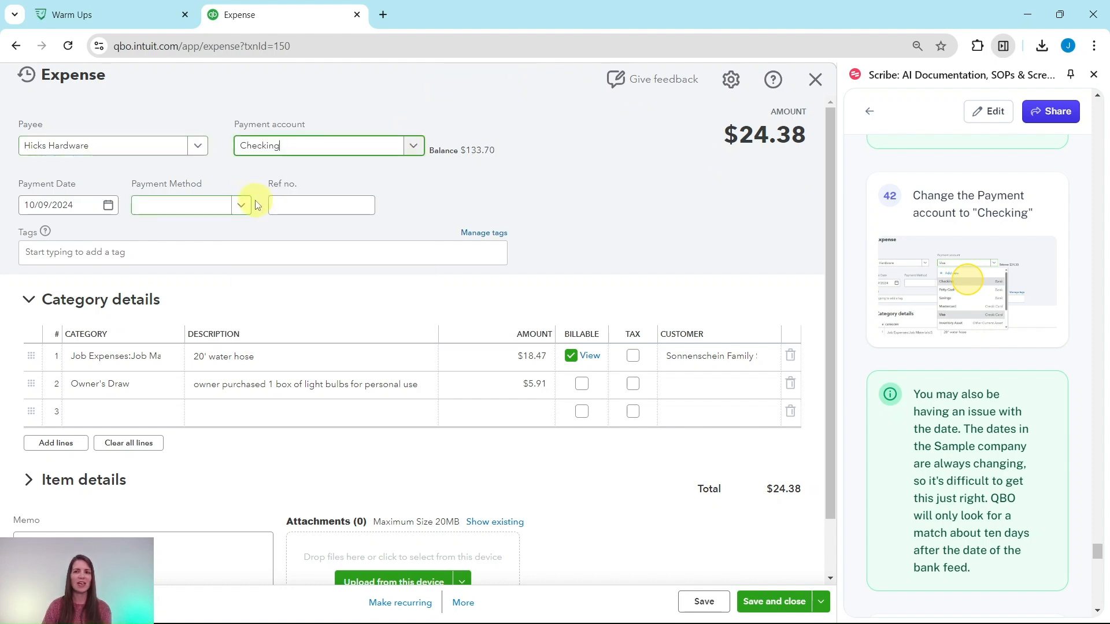
# - Set the Hicks Hardware expense's payment date to 09/09/2024, then save and close the expense
pyautogui.scroll(-3, 954, 297)
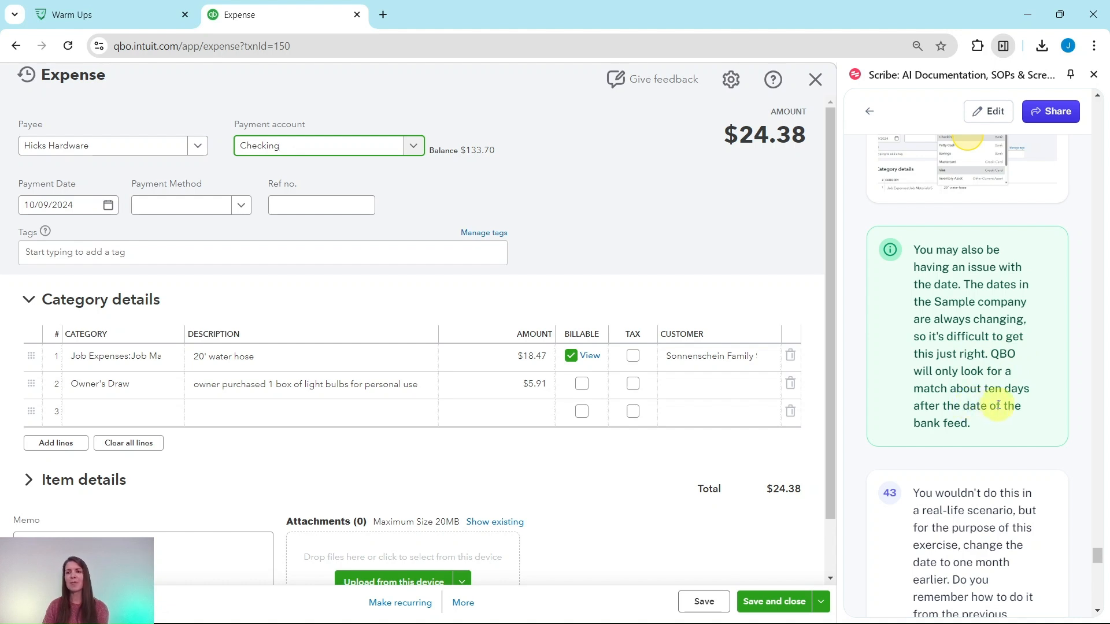
pyautogui.scroll(-4, 999, 403)
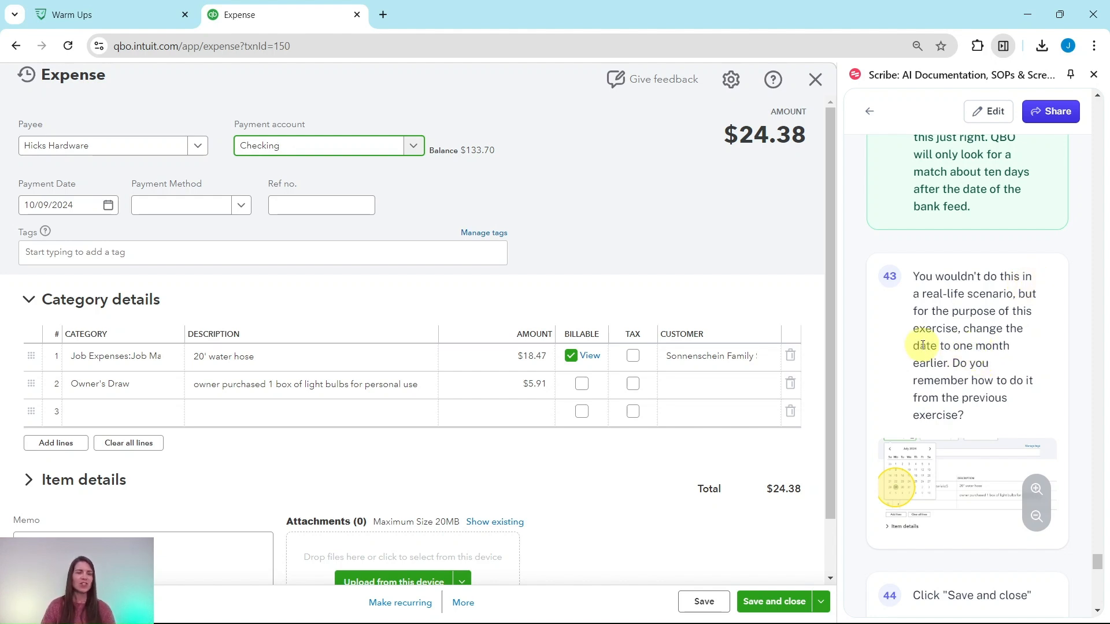
pyautogui.click(105, 206)
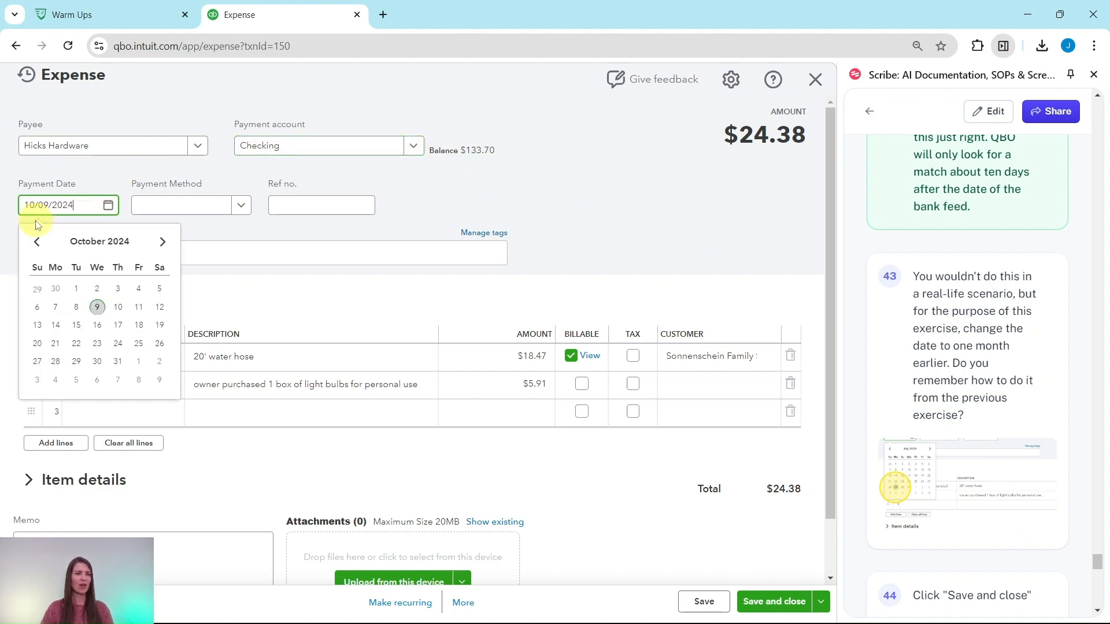
pyautogui.click(36, 242)
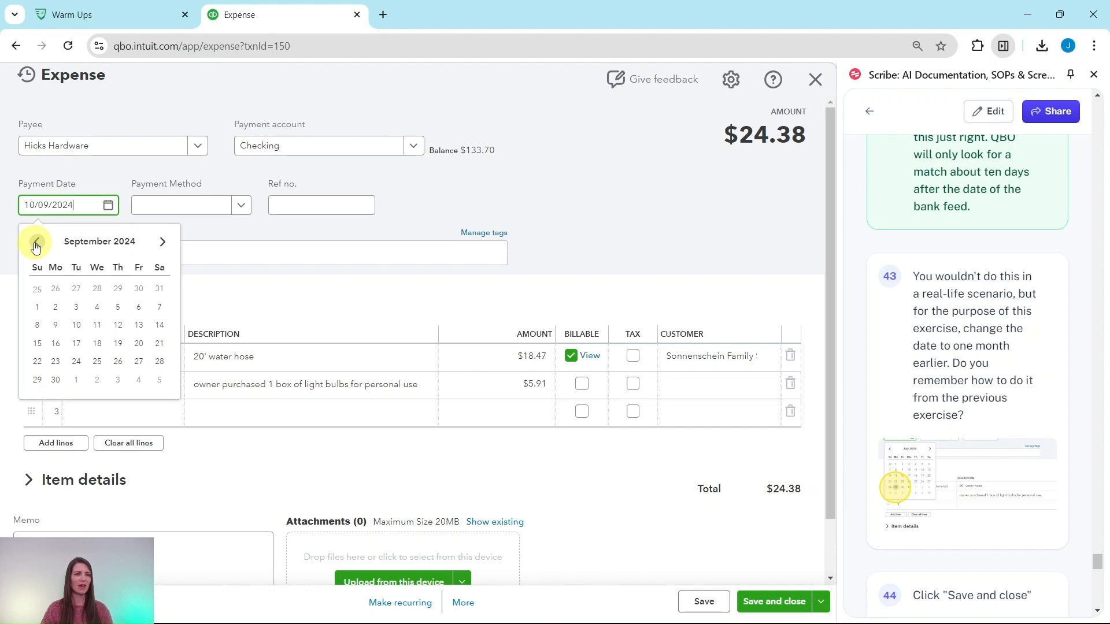
pyautogui.click(56, 327)
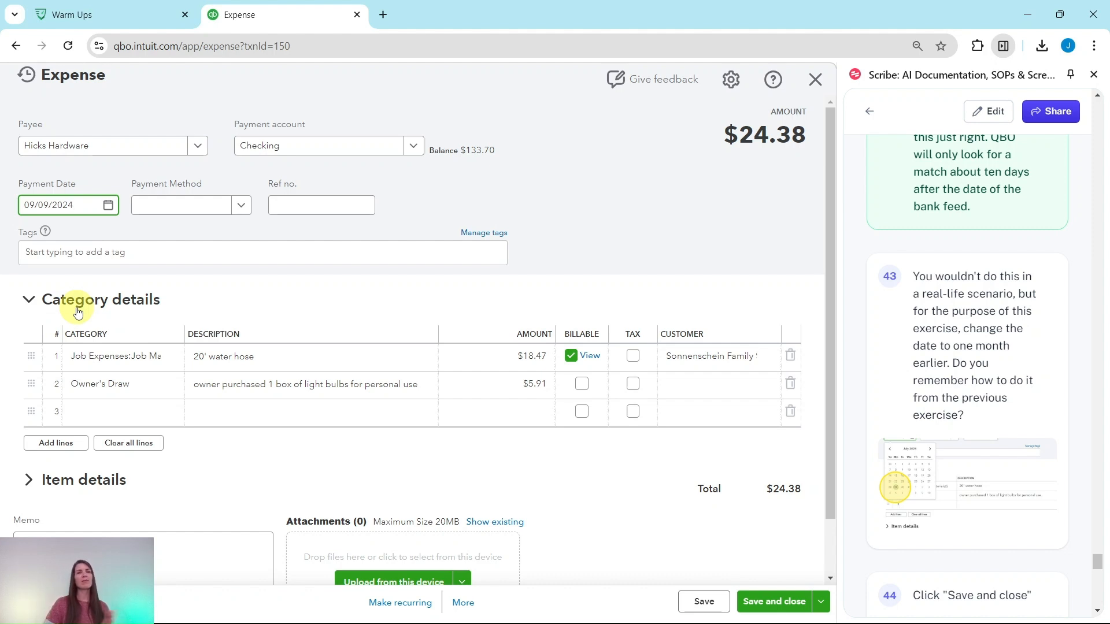
pyautogui.scroll(-3, 931, 329)
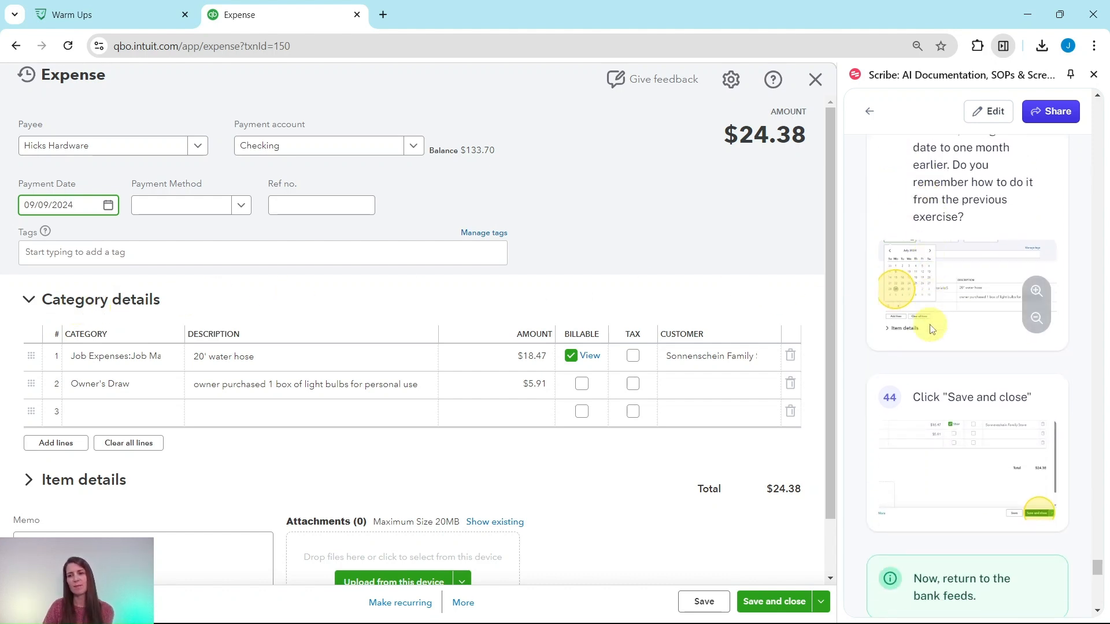
pyautogui.scroll(-2, 932, 329)
pyautogui.scroll(-1, 918, 318)
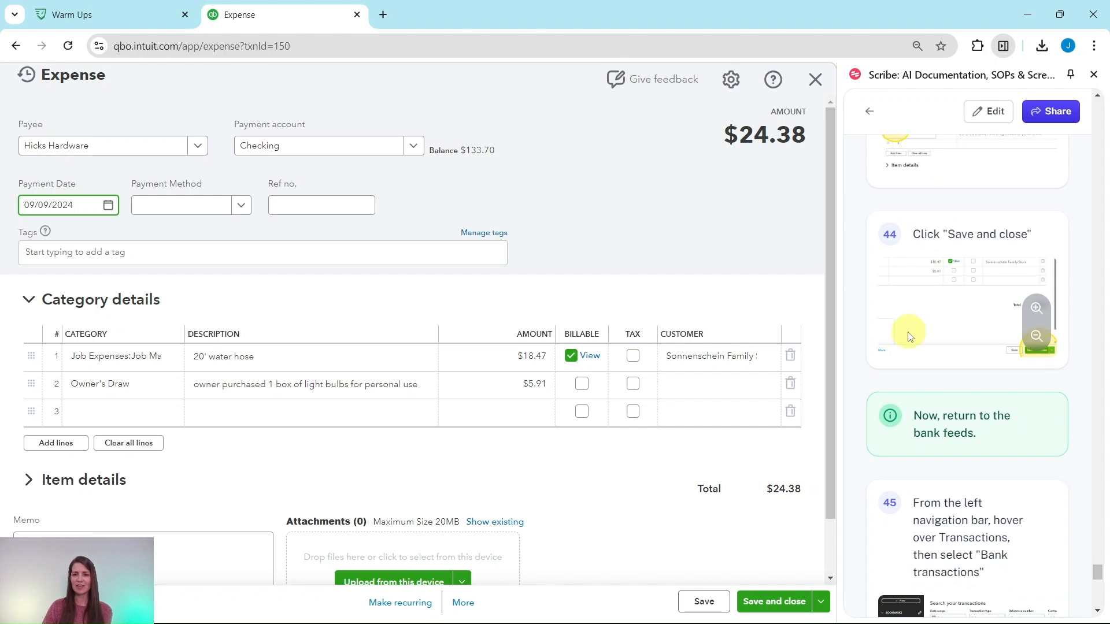
pyautogui.click(771, 603)
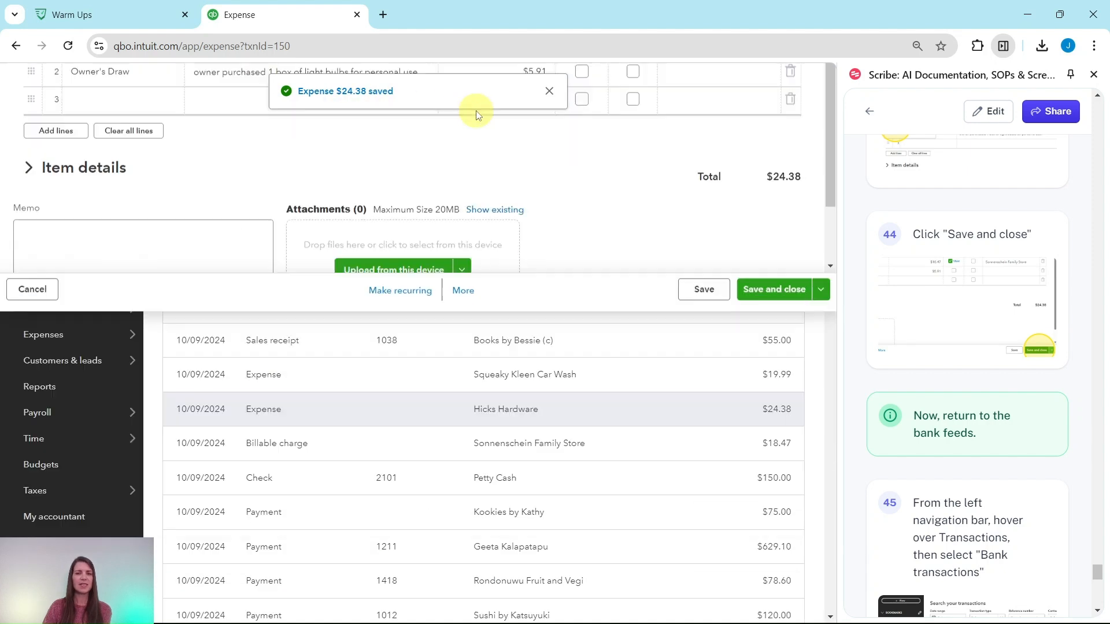
# - Return to the bank transactions and match the $24.38 Hicks Hardware transaction in the Checking feed
pyautogui.scroll(-4, 971, 377)
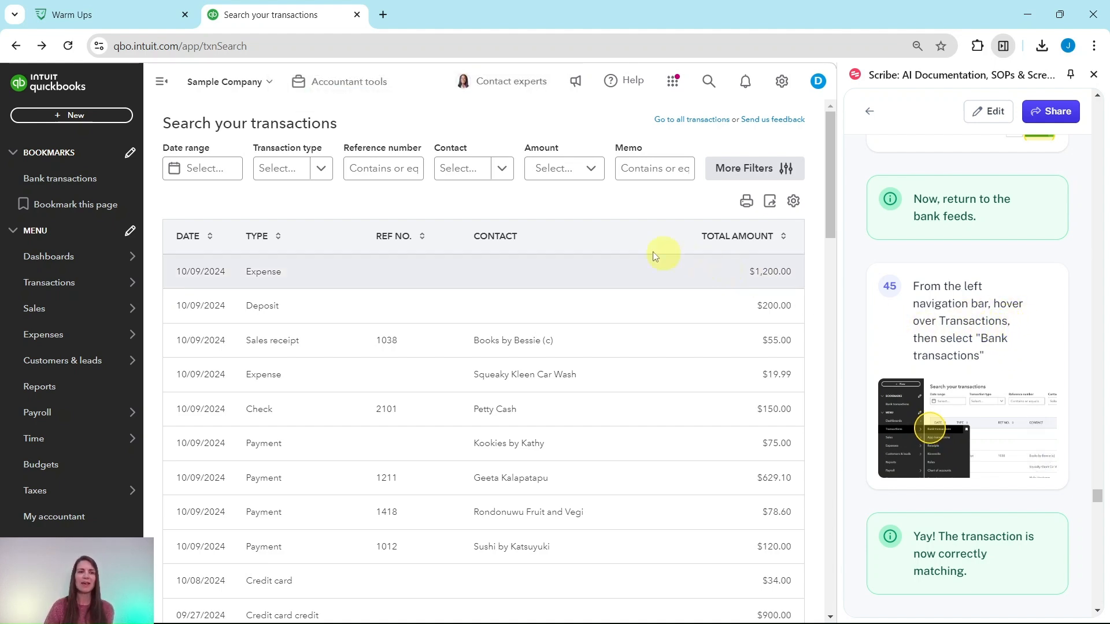
pyautogui.moveTo(30, 284)
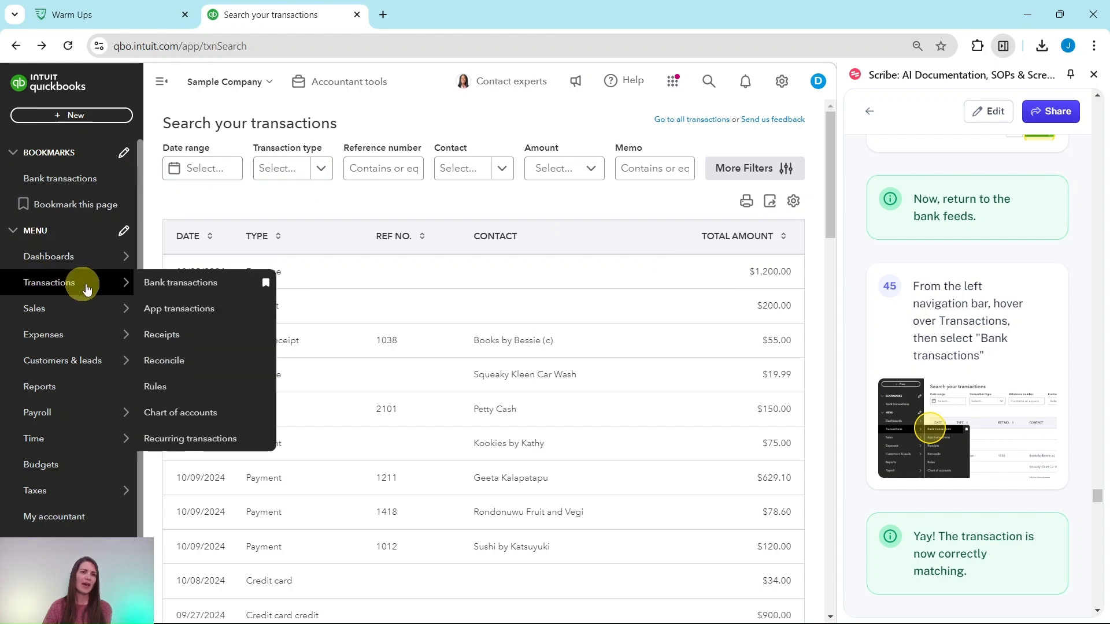
pyautogui.click(167, 288)
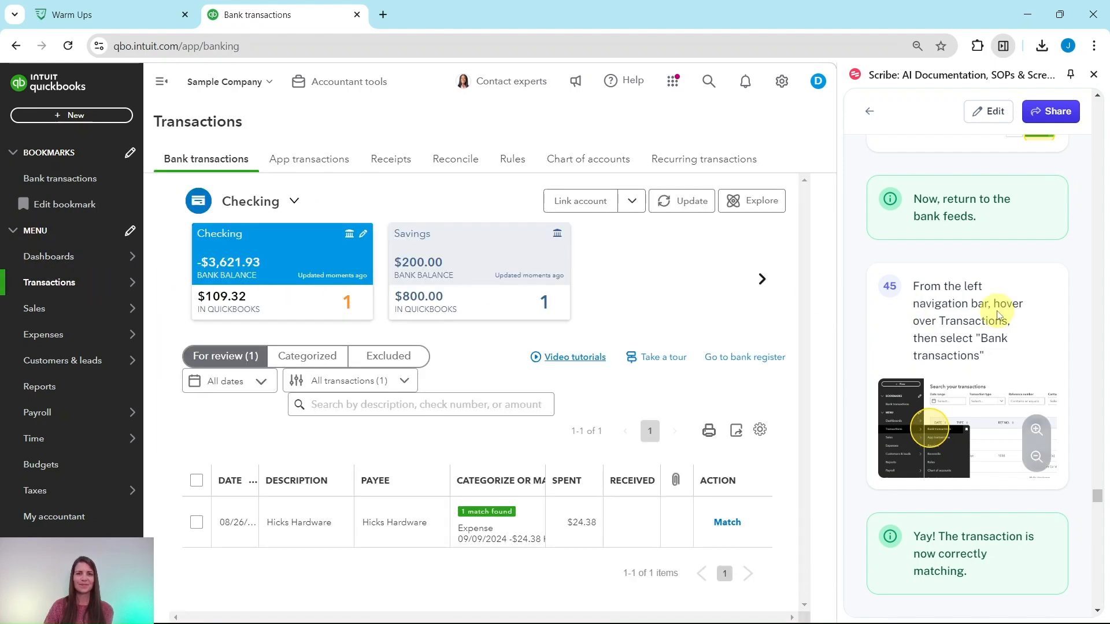
pyautogui.scroll(-5, 983, 307)
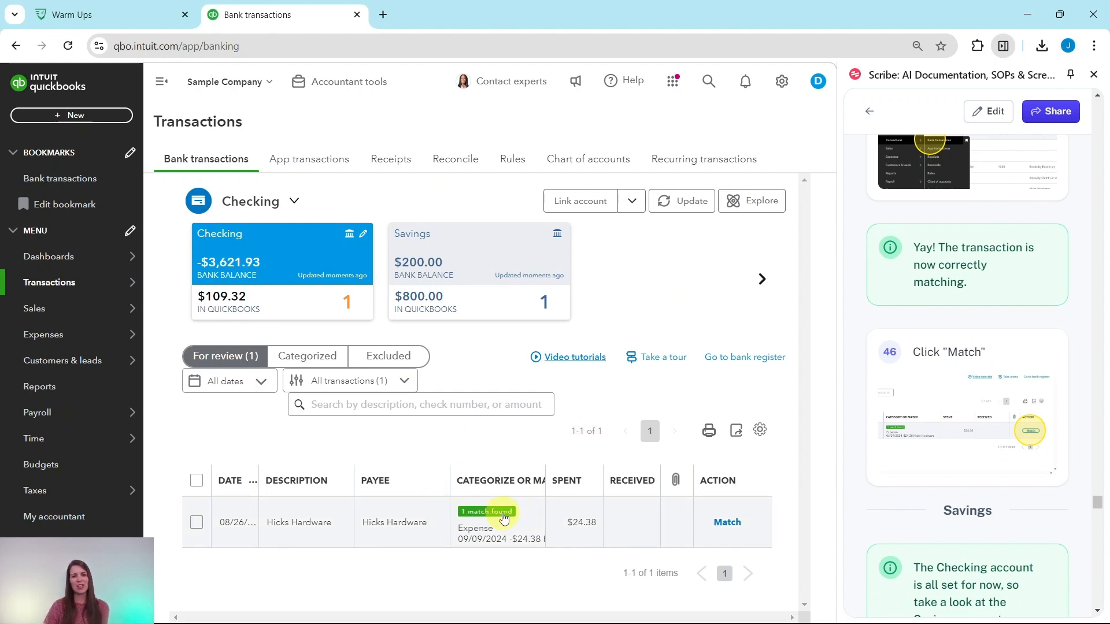
pyautogui.click(731, 523)
pyautogui.scroll(-2, 665, 520)
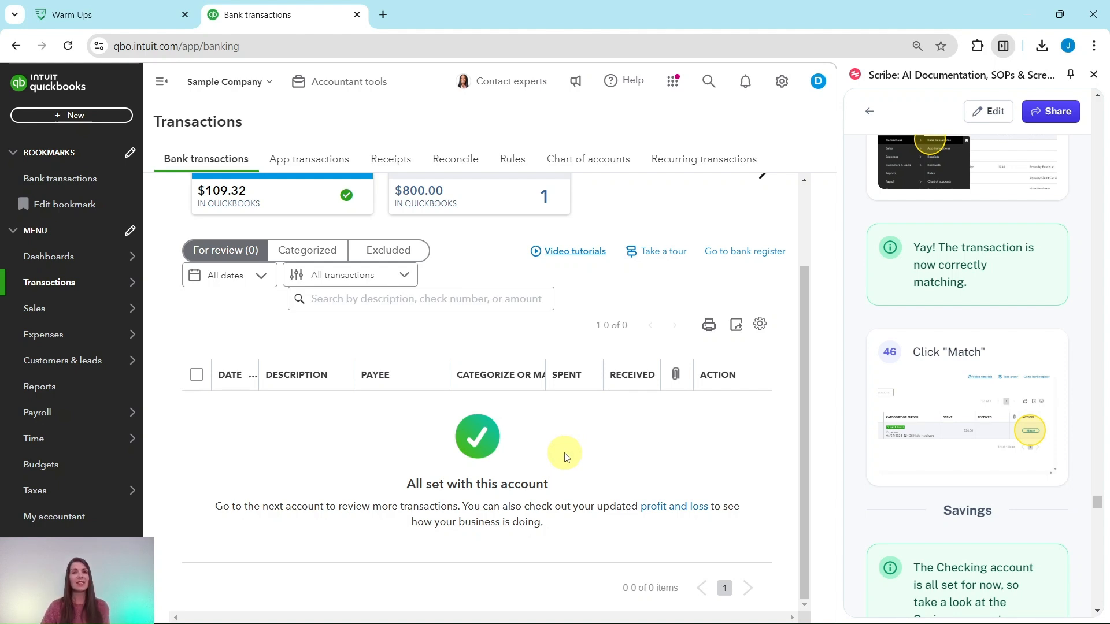
# - Switch to the Savings account feed and match its $200.00 deposit
pyautogui.scroll(-6, 1000, 439)
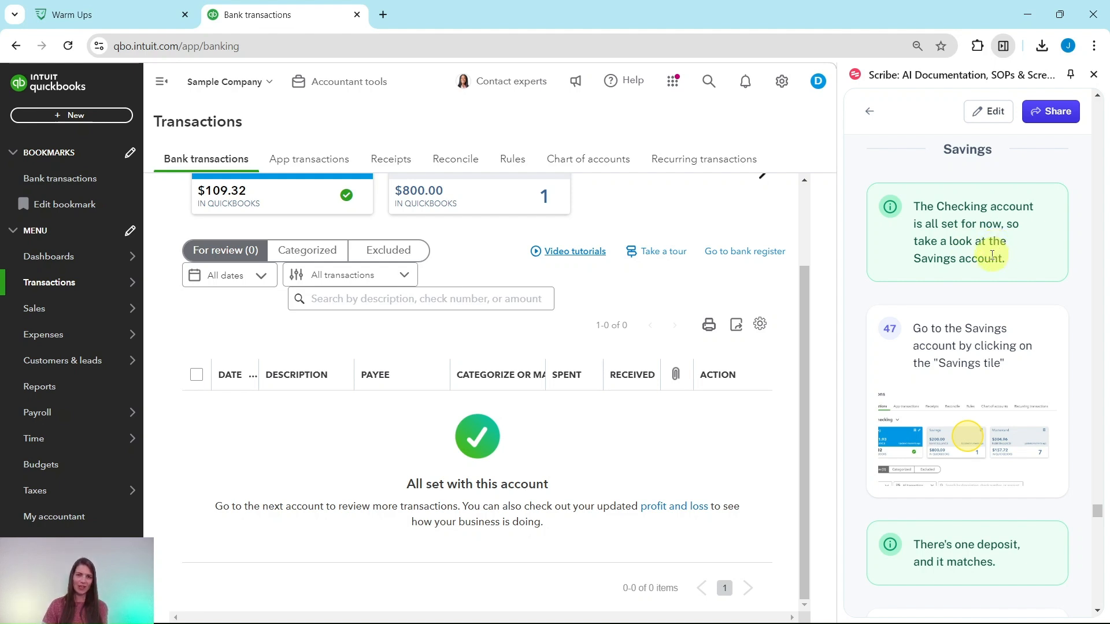
pyautogui.scroll(-2, 981, 292)
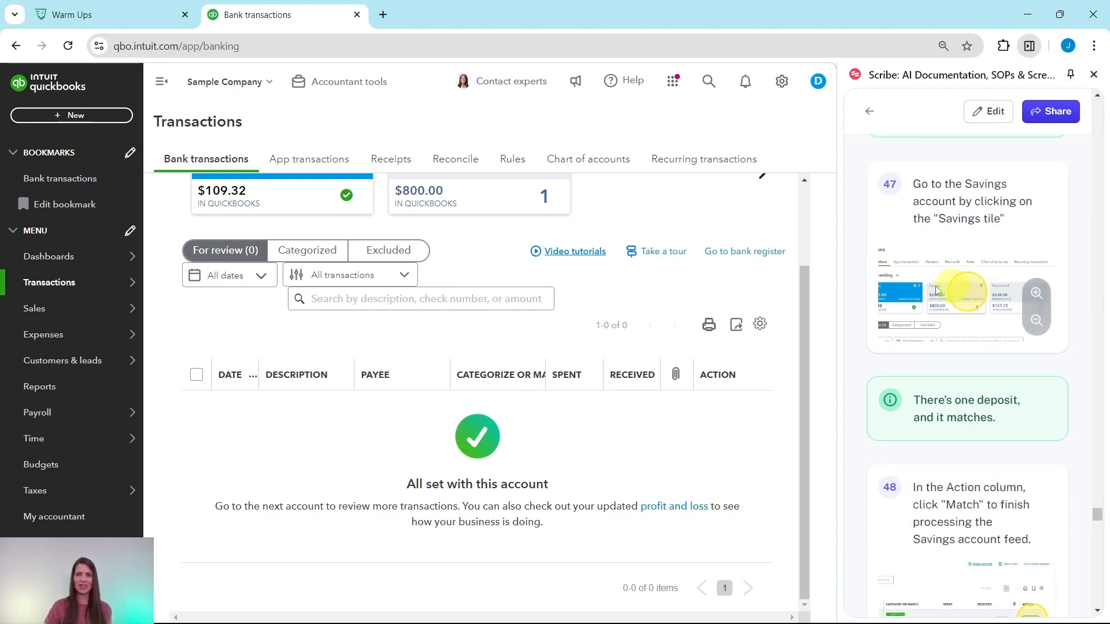
pyautogui.scroll(2, 583, 295)
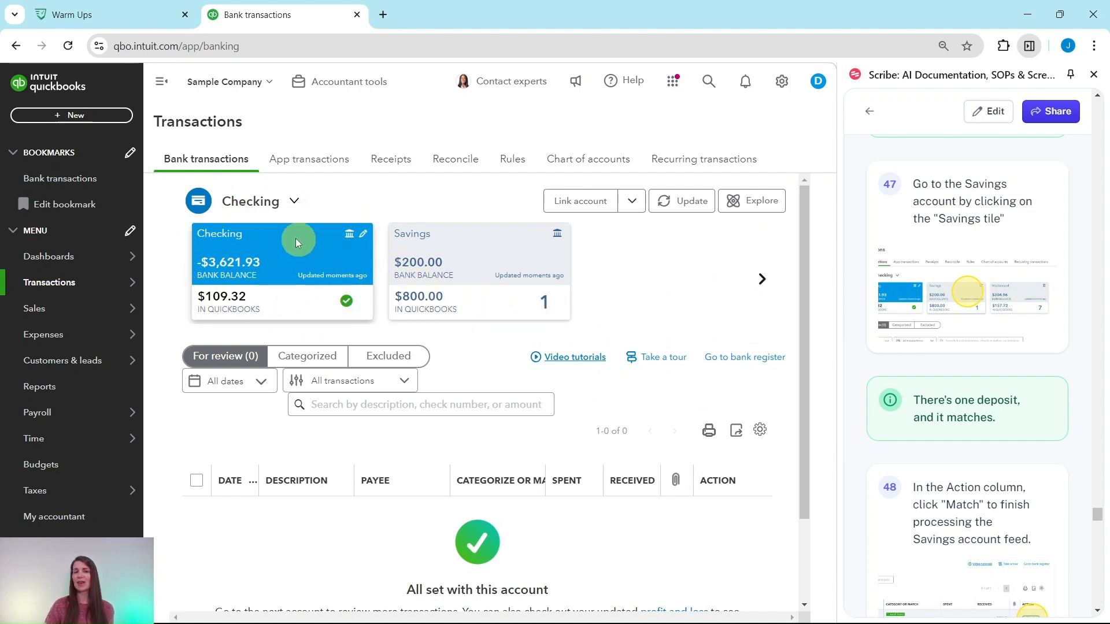
pyautogui.click(473, 263)
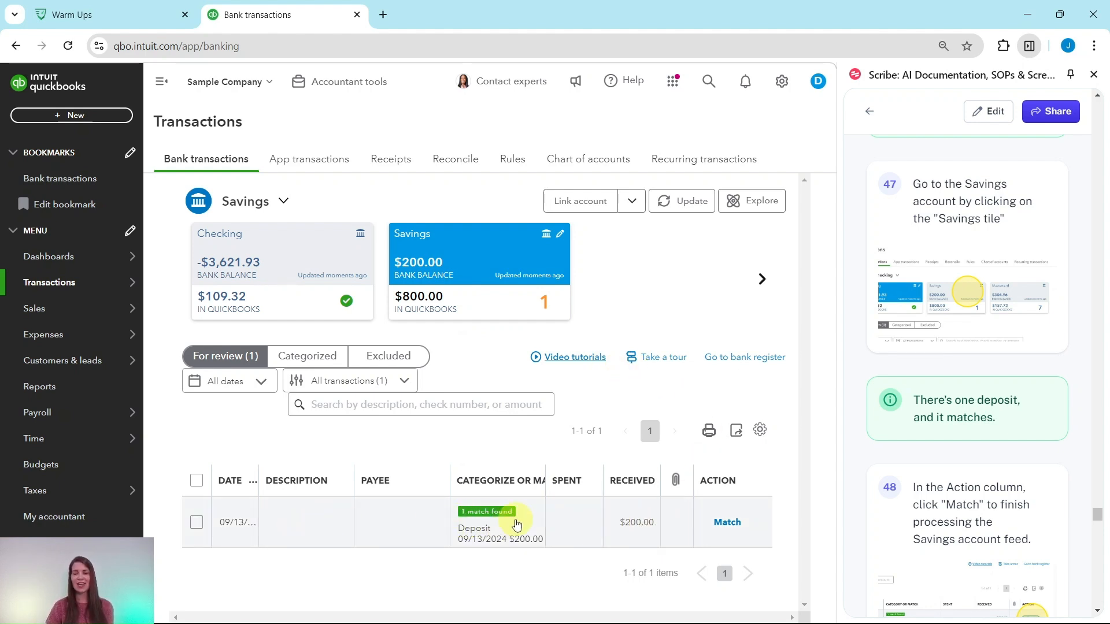
pyautogui.scroll(-5, 943, 460)
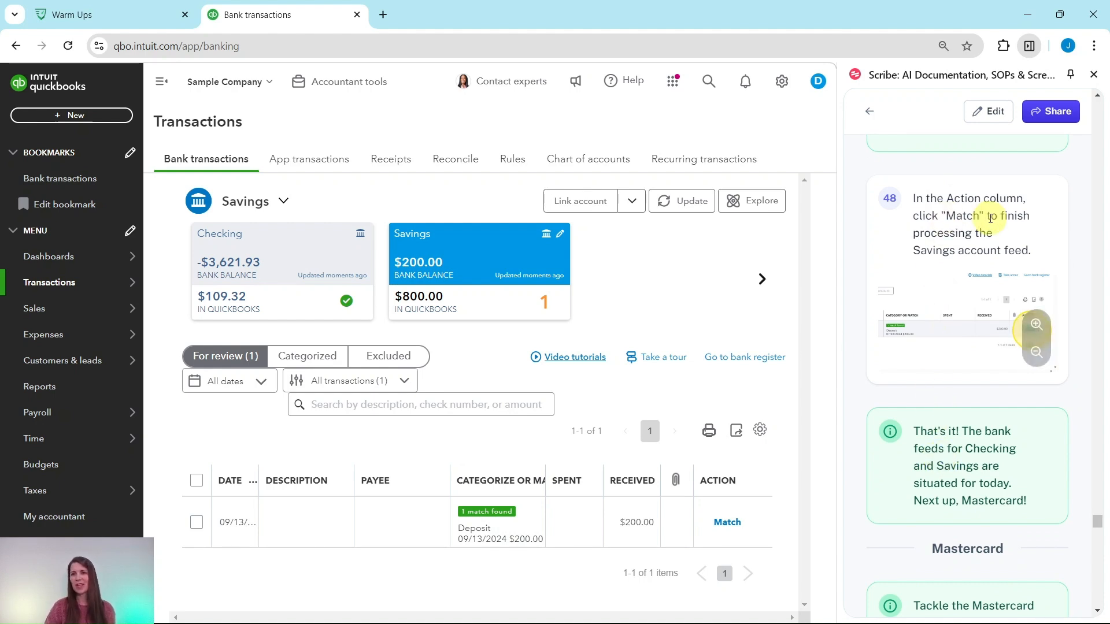
pyautogui.click(727, 523)
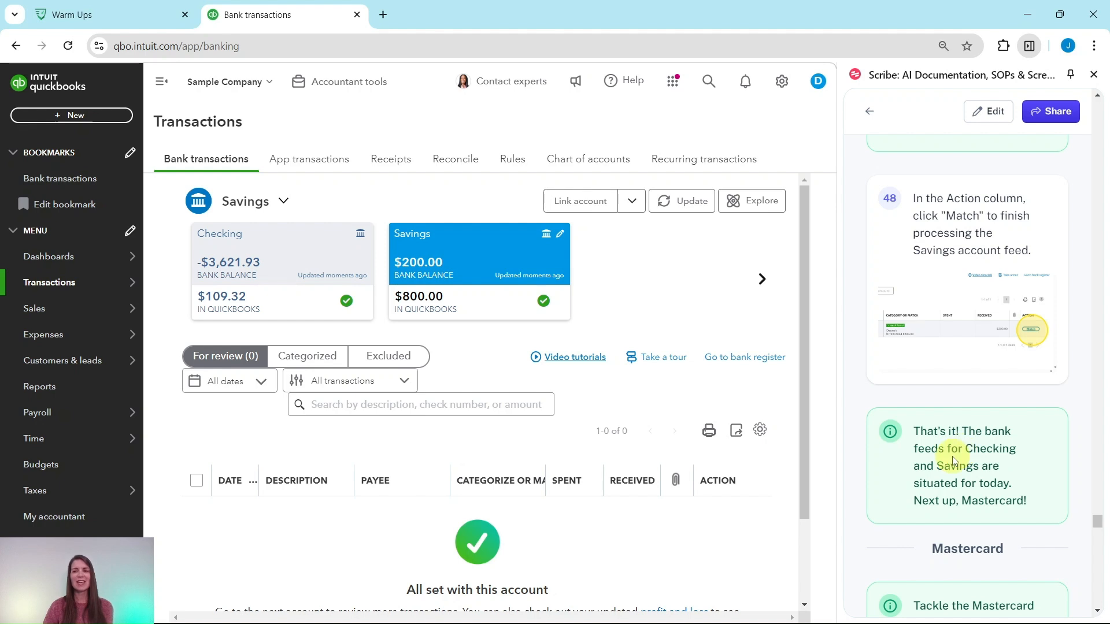
# - Switch to the Mastercard account feed to review its bank transactions
pyautogui.scroll(-1, 958, 456)
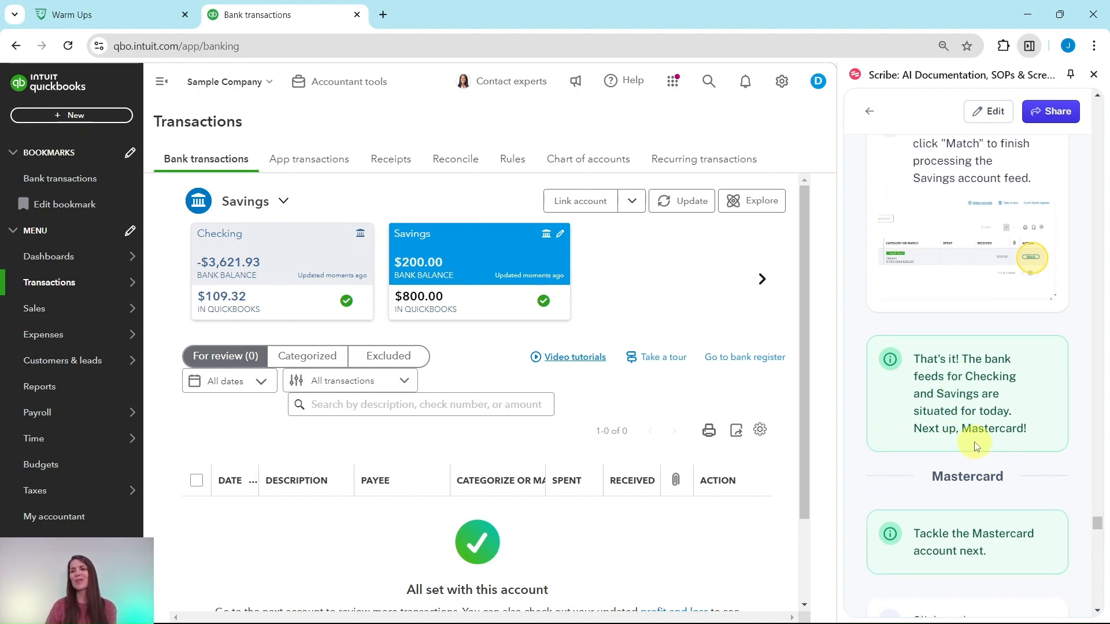
pyautogui.scroll(-5, 968, 445)
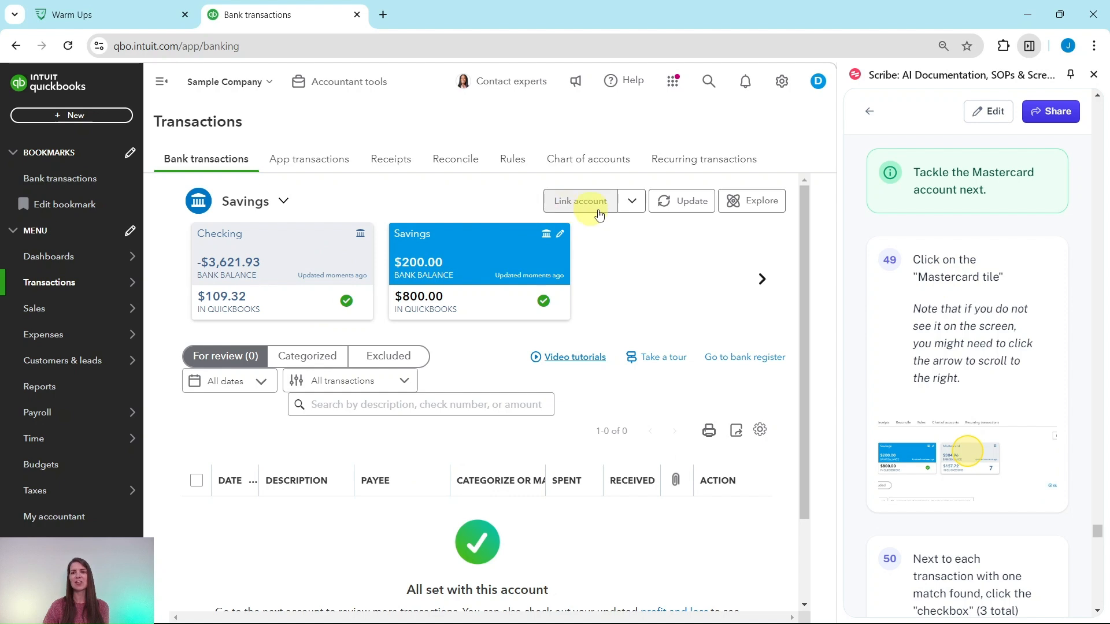
pyautogui.click(761, 282)
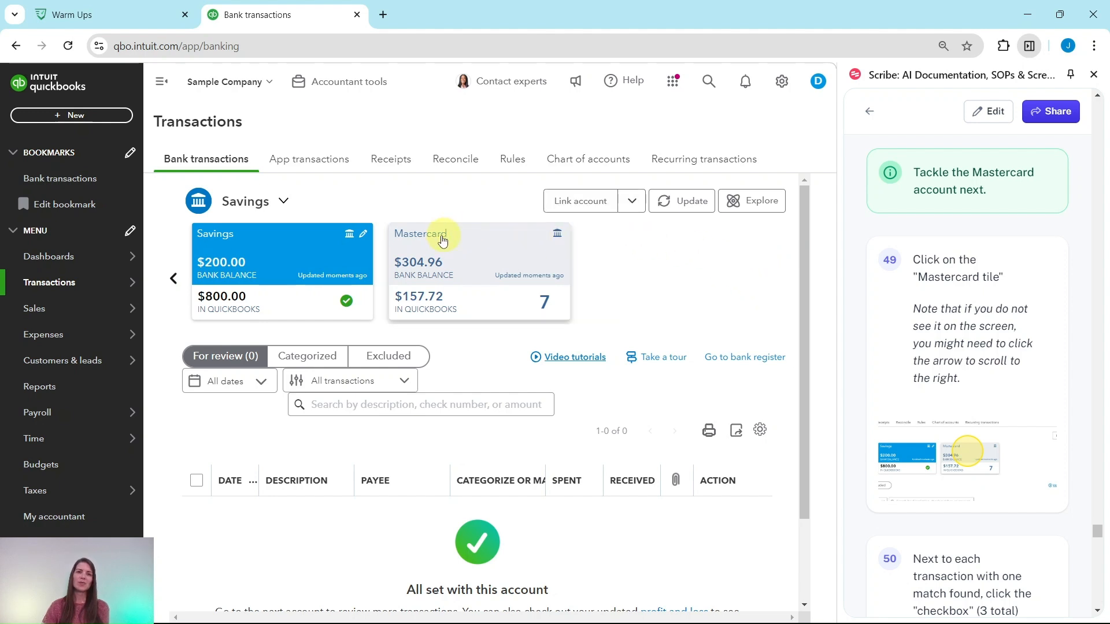
pyautogui.click(488, 246)
pyautogui.scroll(-5, 915, 356)
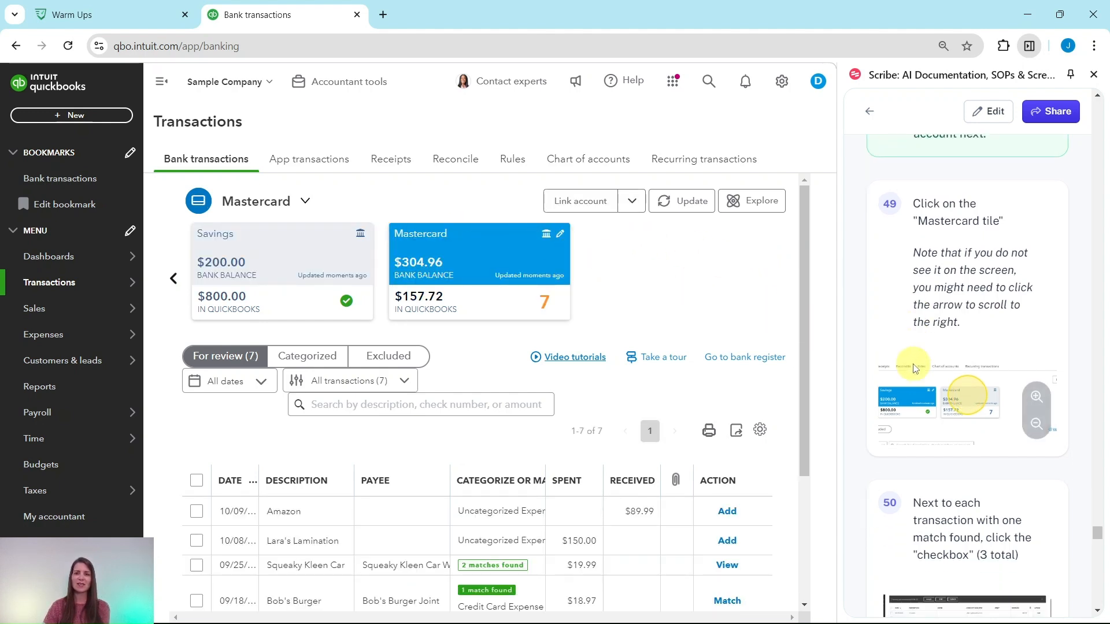
pyautogui.scroll(-1, 914, 356)
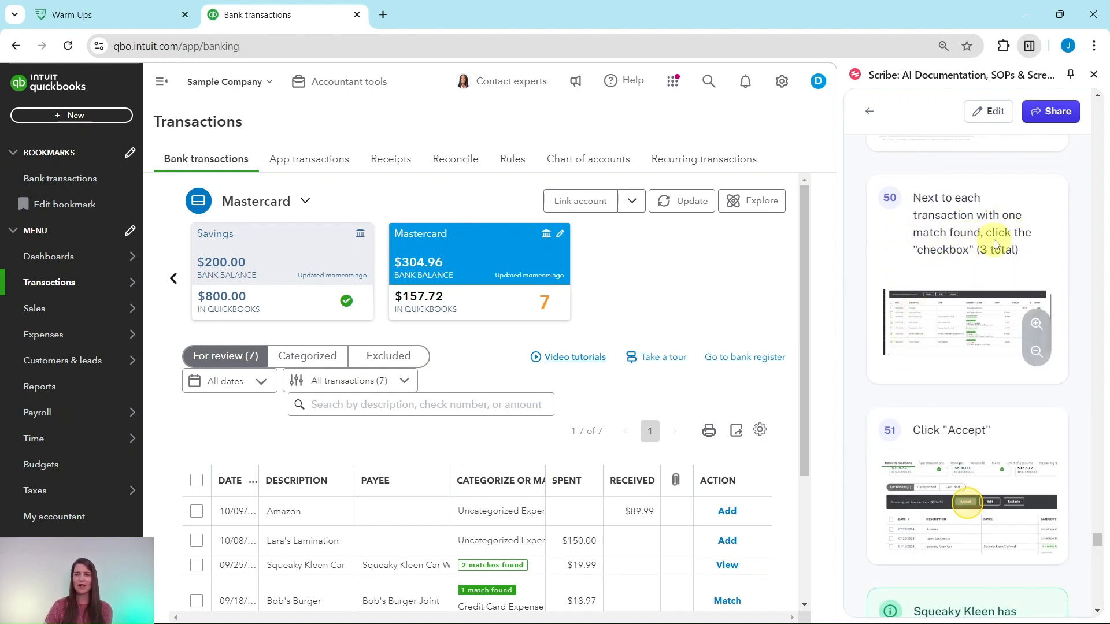
# - Select the Bob's Burger, Norton Lumber and Tania's Nursery transactions in the Mastercard feed and accept their matches together
pyautogui.scroll(-3, 798, 335)
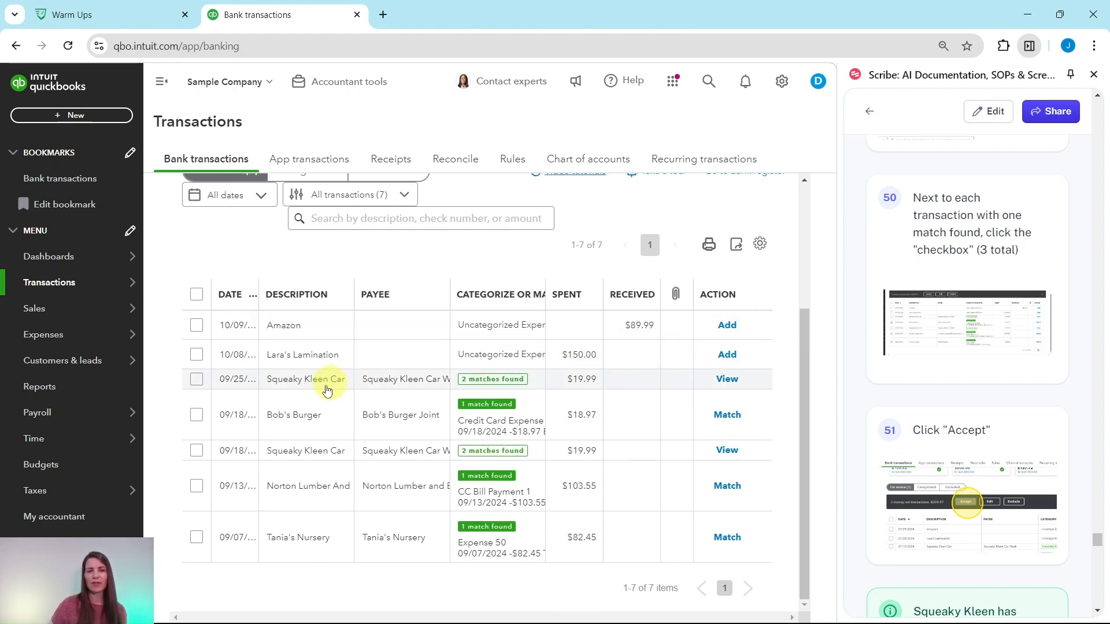
pyautogui.click(197, 414)
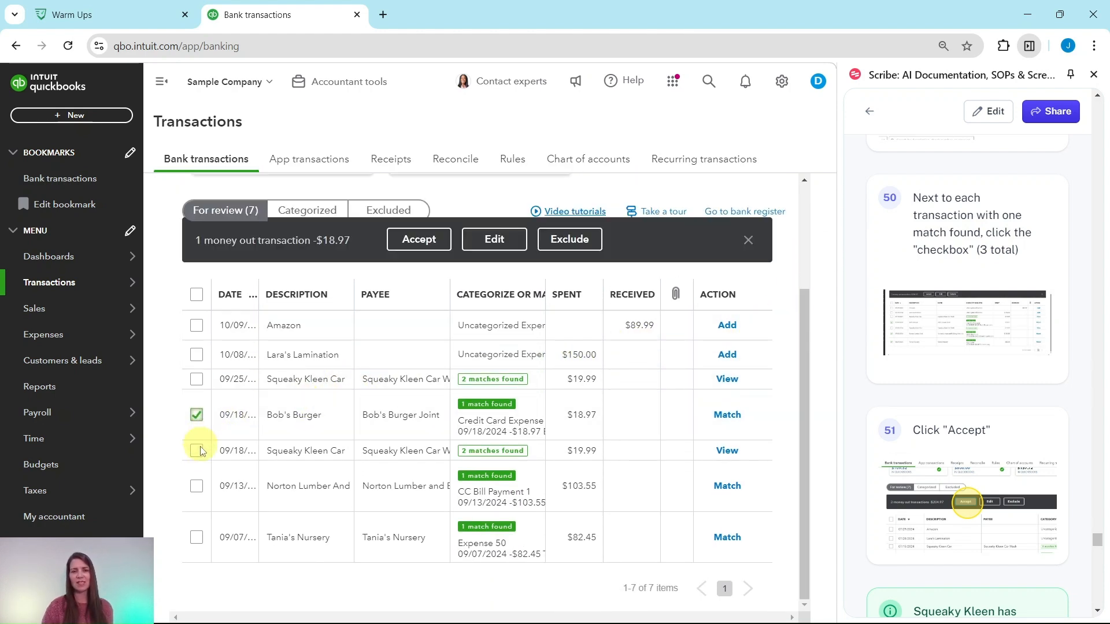
pyautogui.click(198, 489)
pyautogui.click(197, 539)
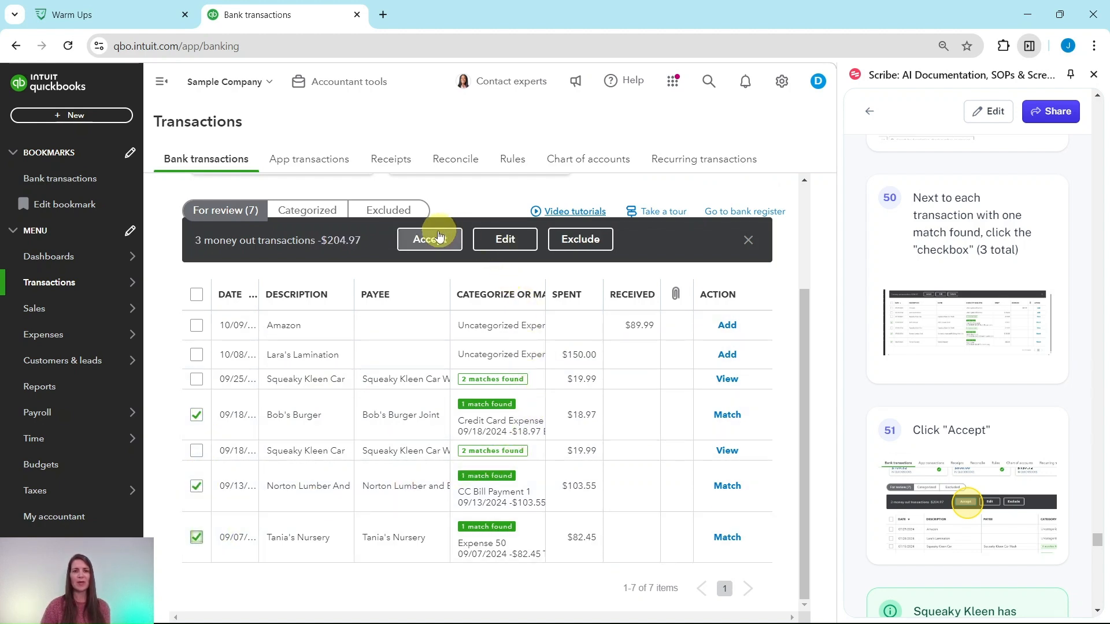
pyautogui.click(429, 241)
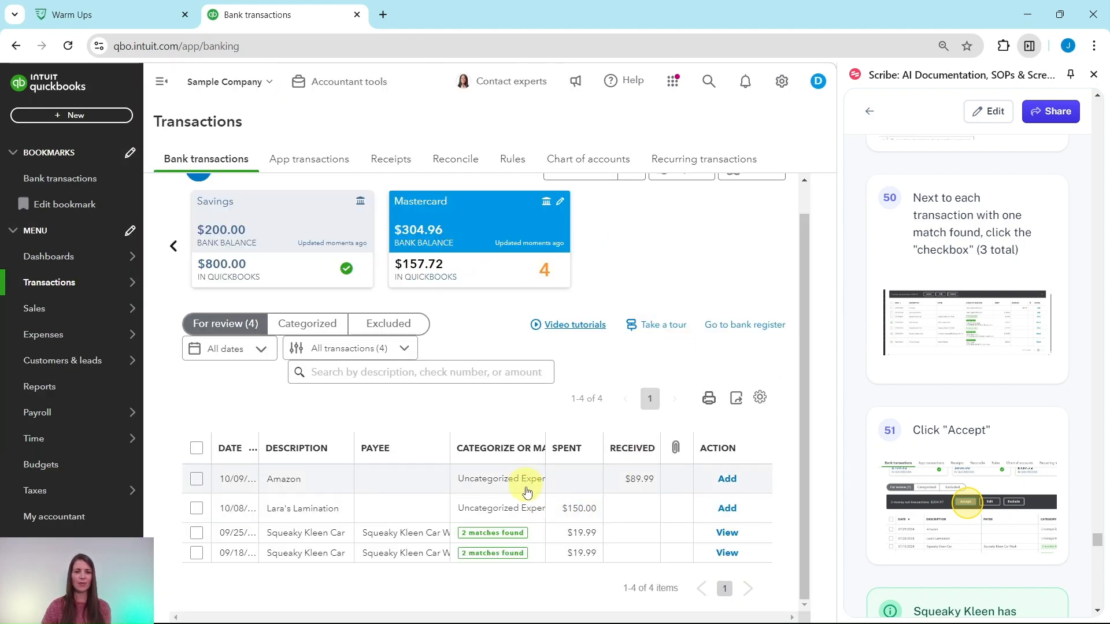
# - Match the 09/25 Squeaky Kleen transaction to the $19.99 credit card expense dated 09/25/2024
pyautogui.scroll(-3, 987, 388)
pyautogui.scroll(-4, 987, 368)
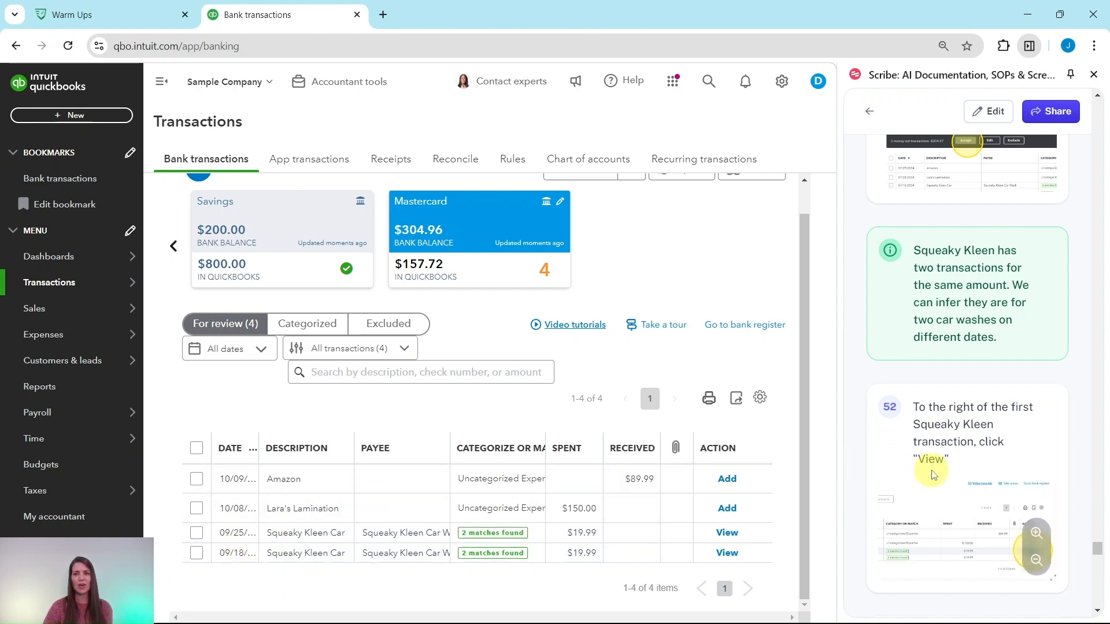
pyautogui.scroll(-2, 948, 480)
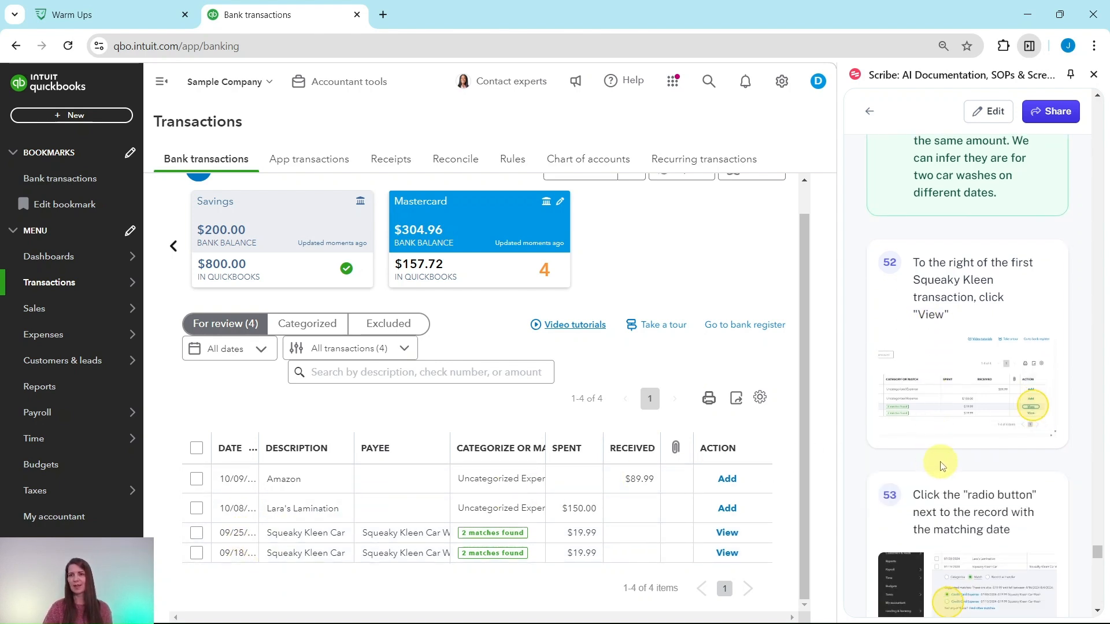
pyautogui.click(727, 533)
pyautogui.scroll(-3, 736, 494)
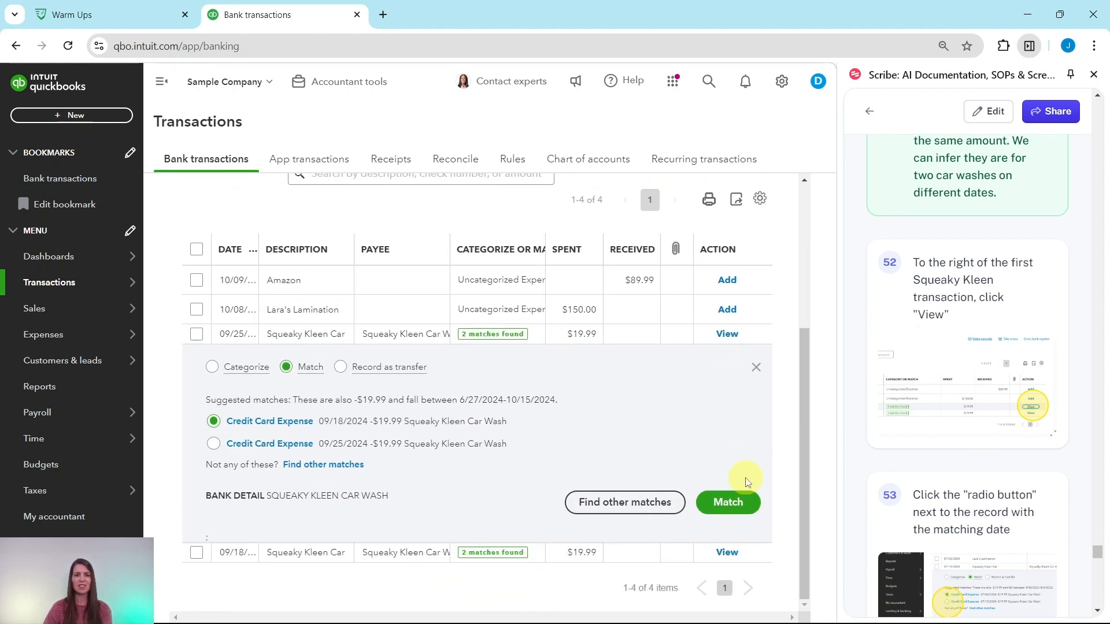
pyautogui.scroll(-4, 954, 428)
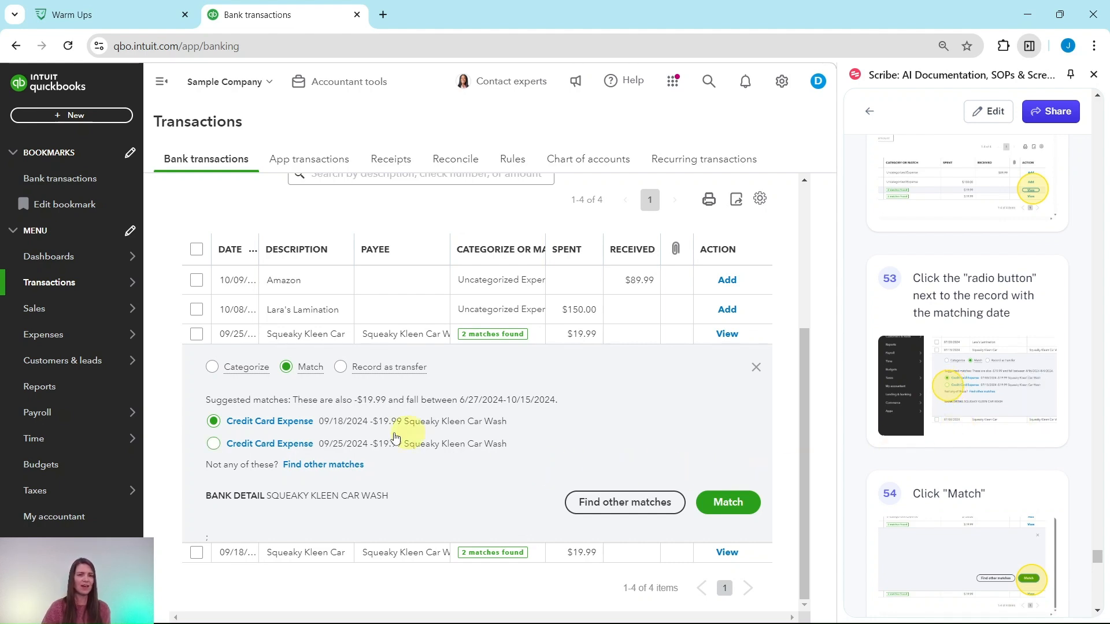
pyautogui.click(213, 444)
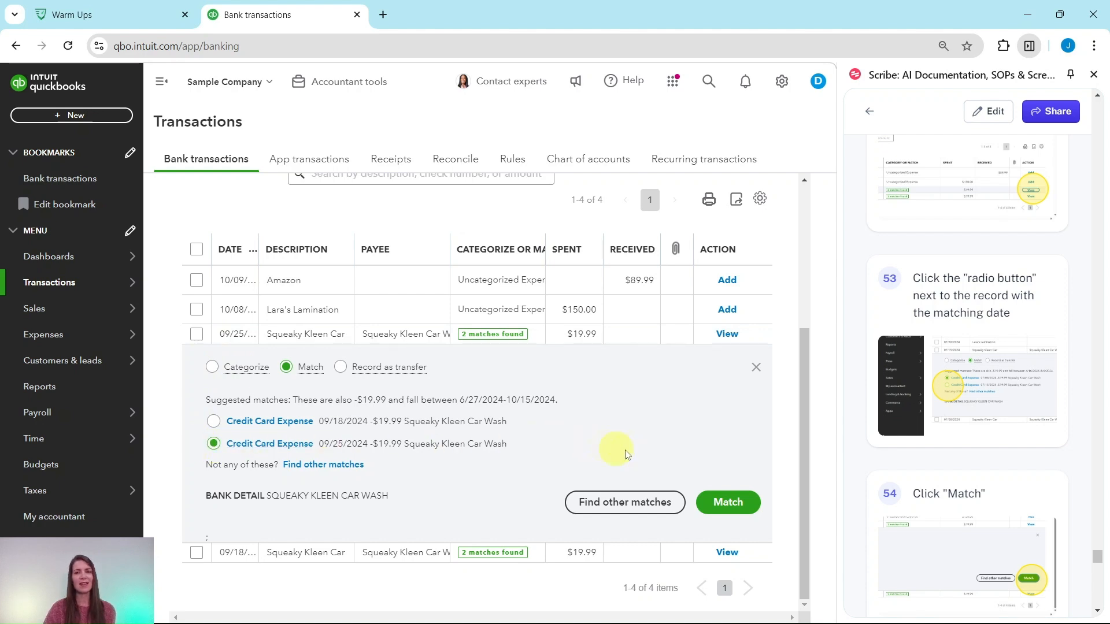
pyautogui.click(733, 503)
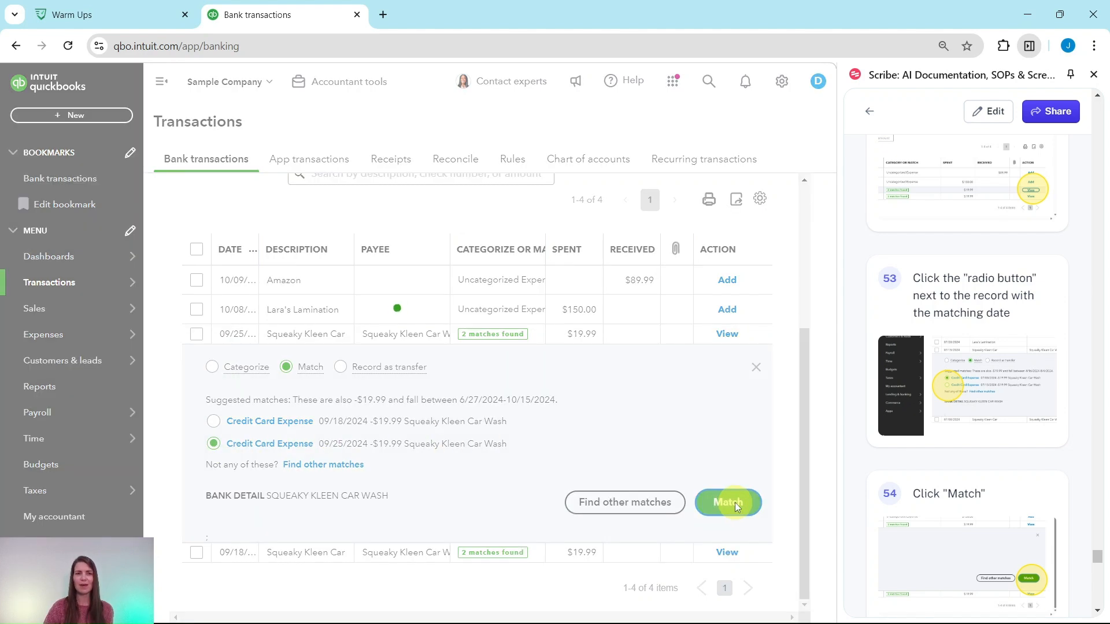
# - Match the remaining 09/18 Squeaky Kleen transaction to its suggested credit card expense
pyautogui.scroll(-6, 954, 465)
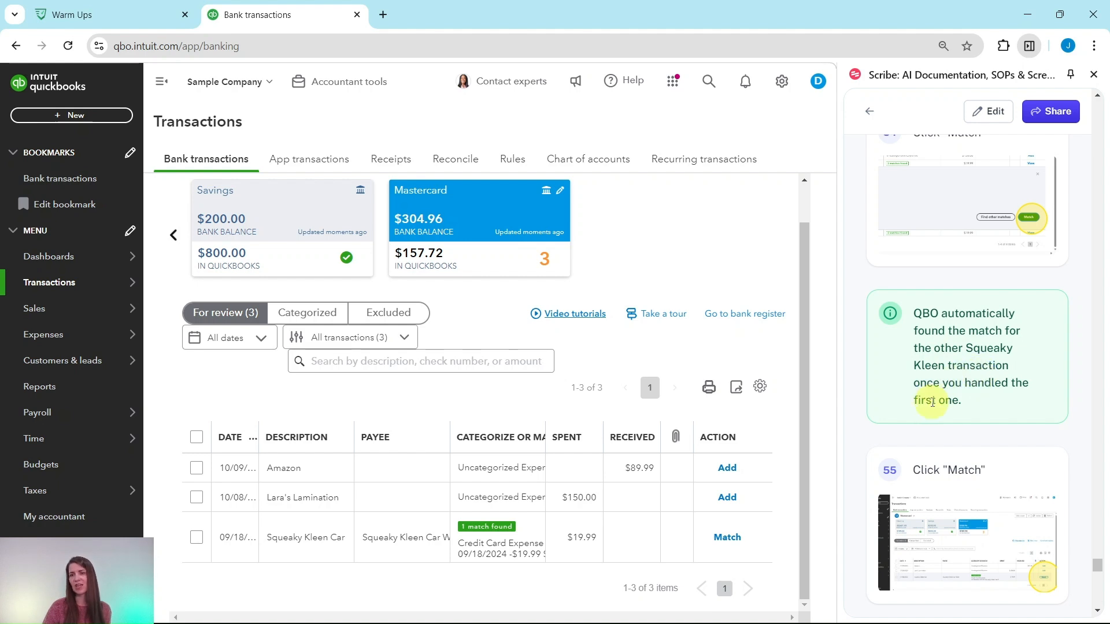
pyautogui.scroll(-5, 927, 421)
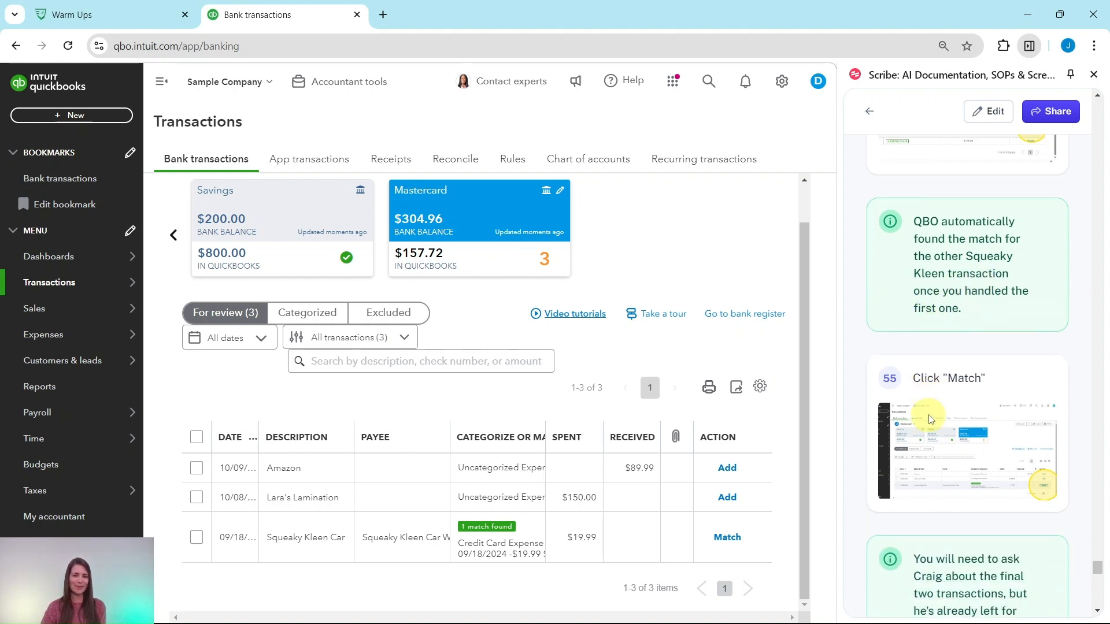
pyautogui.click(727, 539)
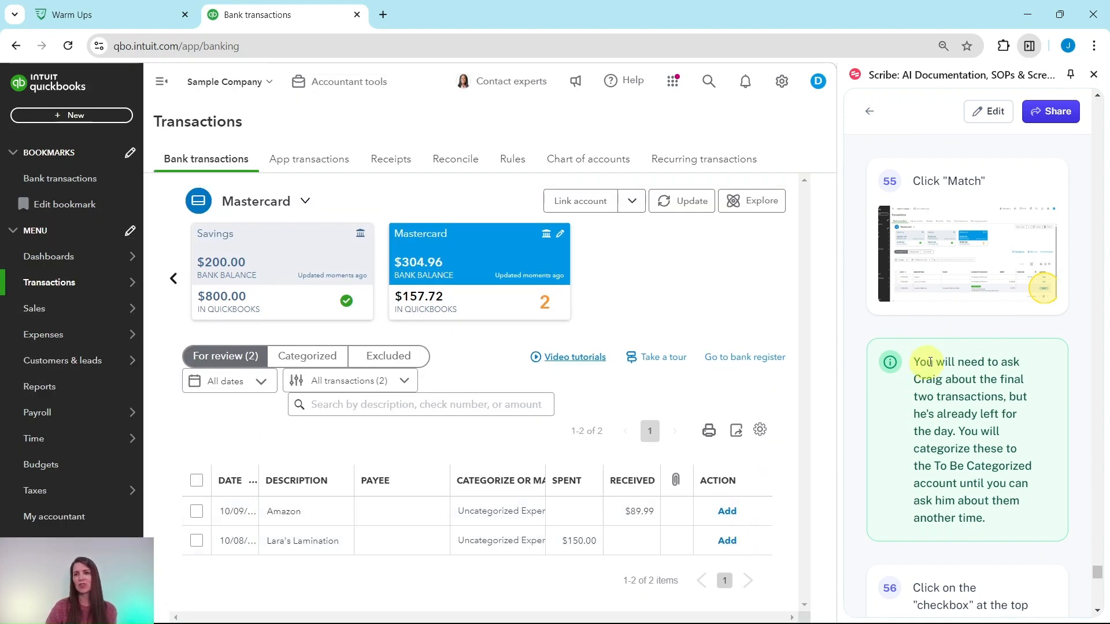
# - Bulk edit the Amazon and Lara's Lamination transactions, assigning the To Be Categorized account, then apply and accept them
pyautogui.scroll(-3, 988, 362)
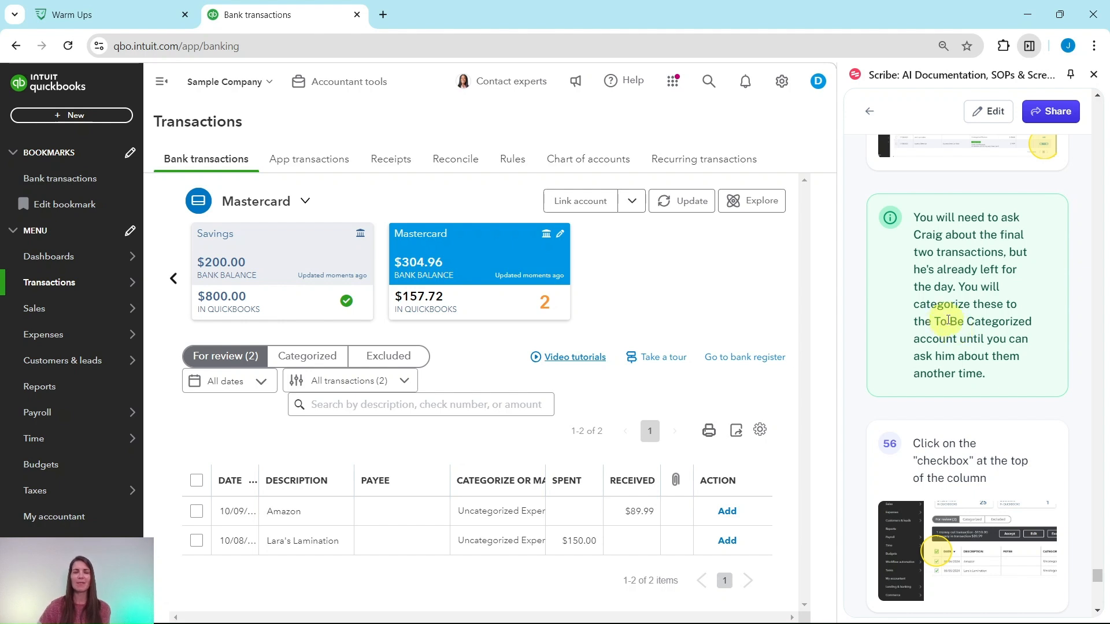
pyautogui.scroll(-4, 946, 320)
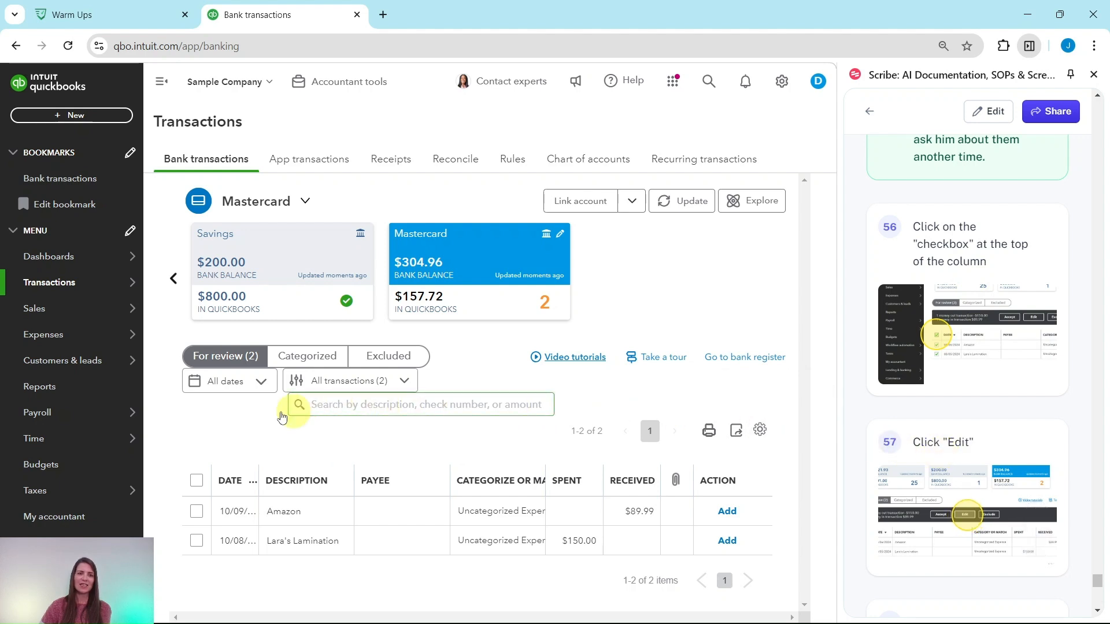
pyautogui.click(196, 481)
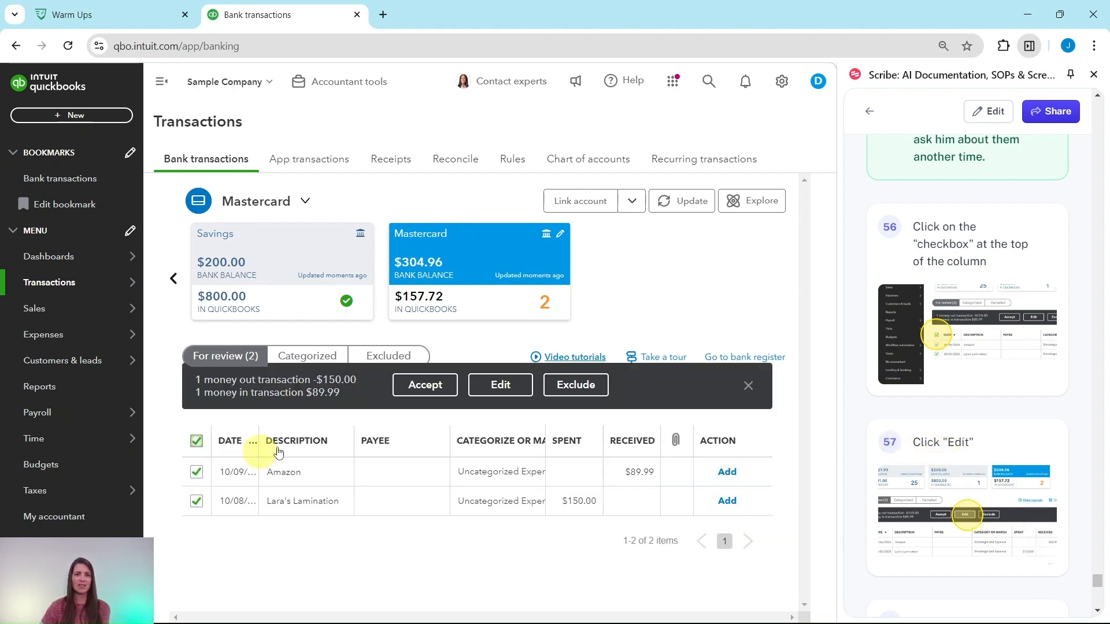
pyautogui.click(500, 386)
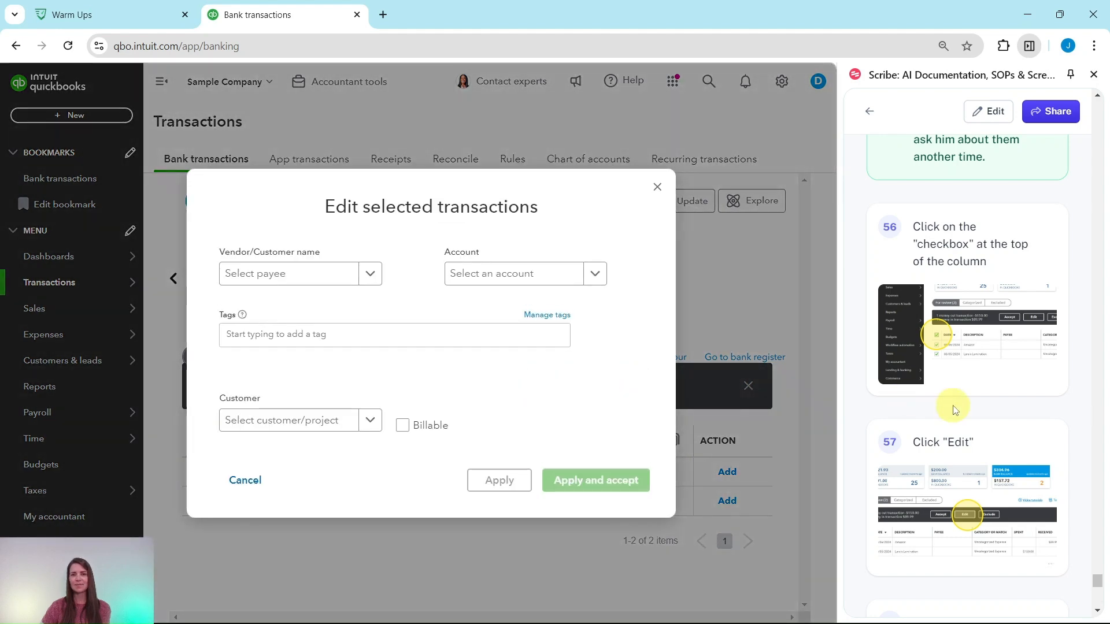
pyautogui.scroll(-6, 951, 399)
pyautogui.scroll(-5, 977, 390)
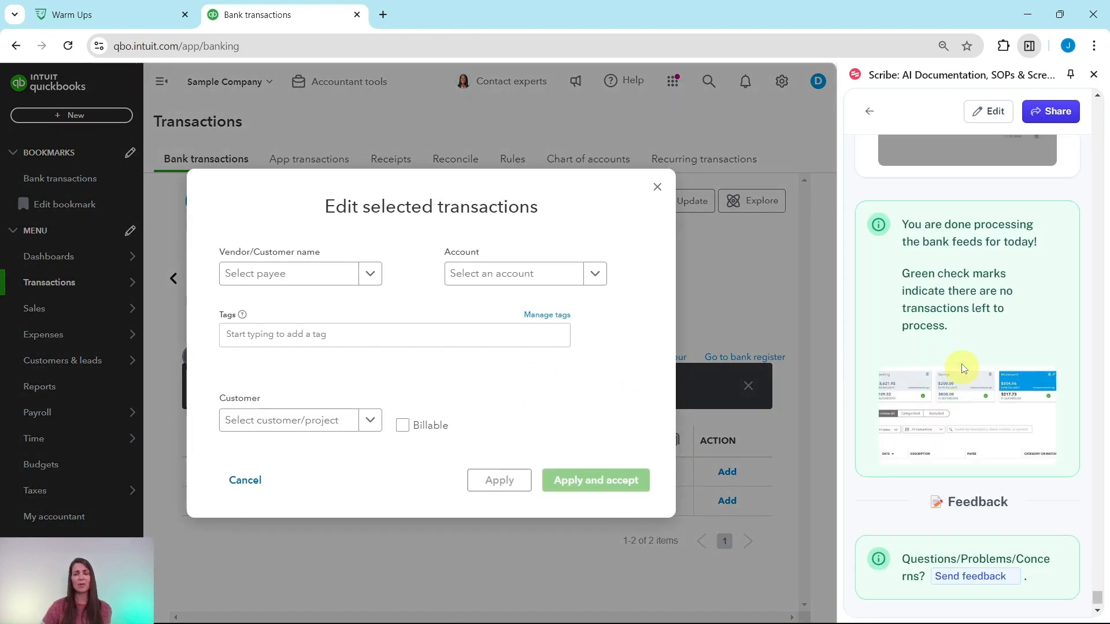
pyautogui.scroll(10, 960, 347)
pyautogui.scroll(-5, 959, 281)
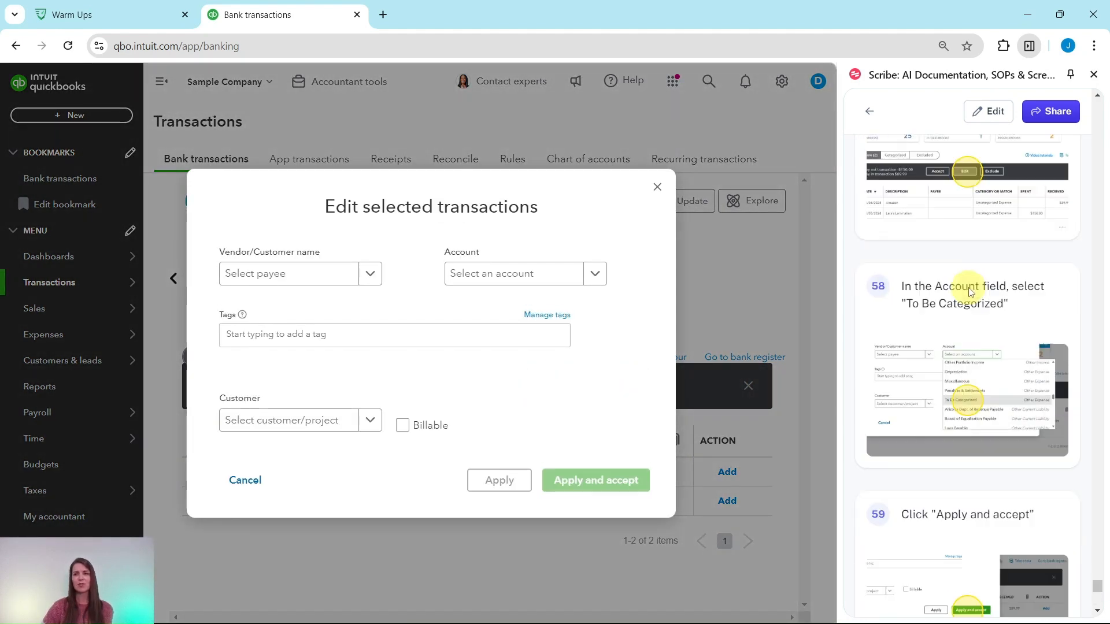
pyautogui.click(592, 274)
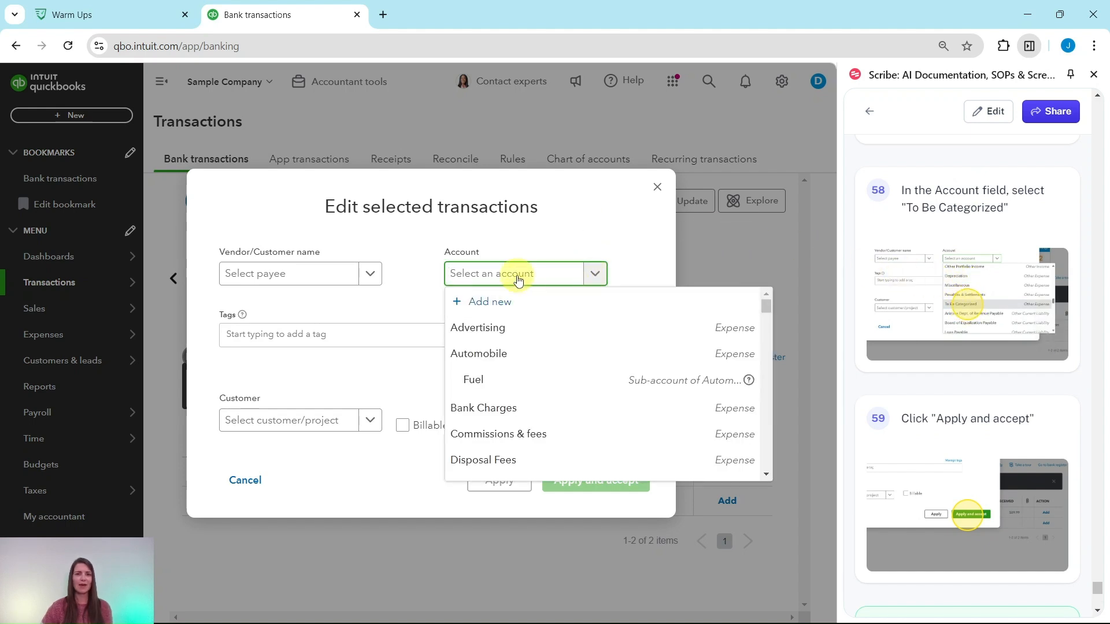
pyautogui.write('to be')
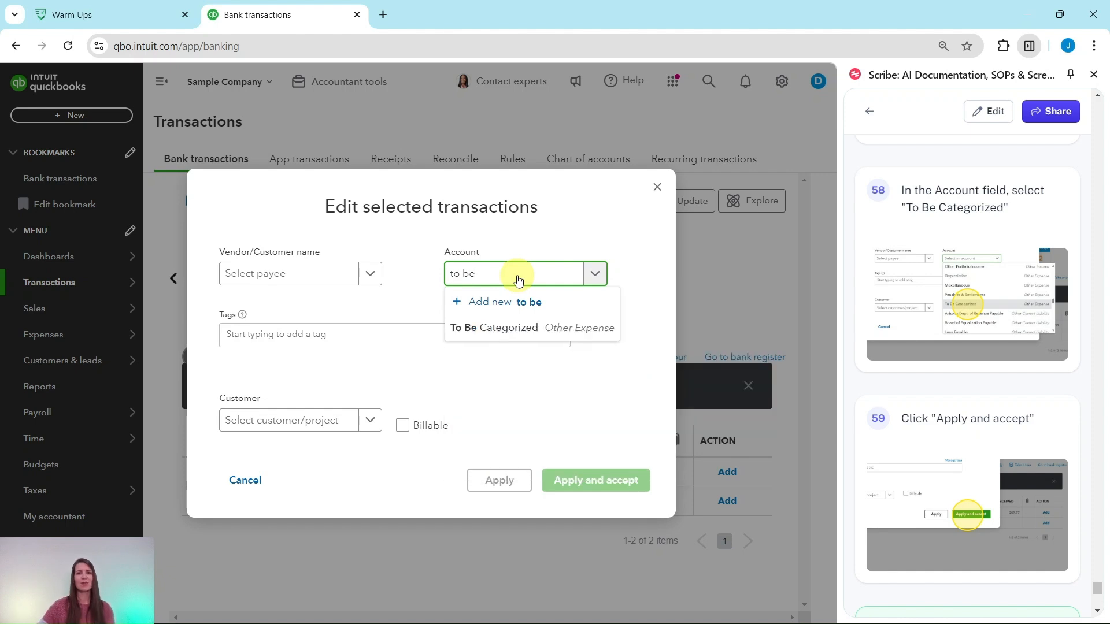
pyautogui.click(507, 328)
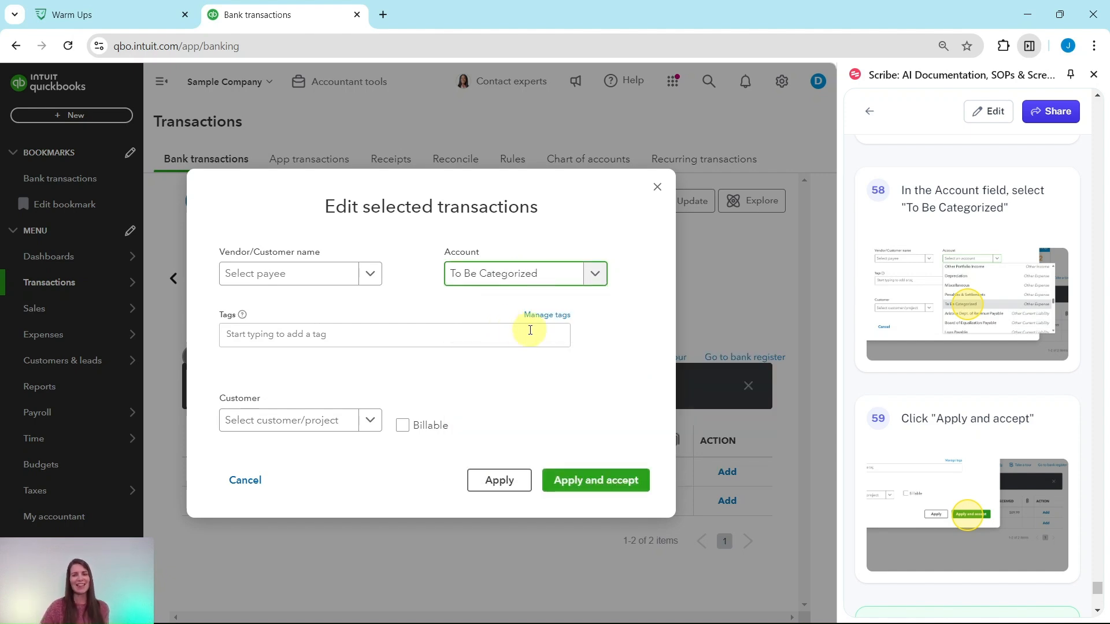
pyautogui.click(599, 480)
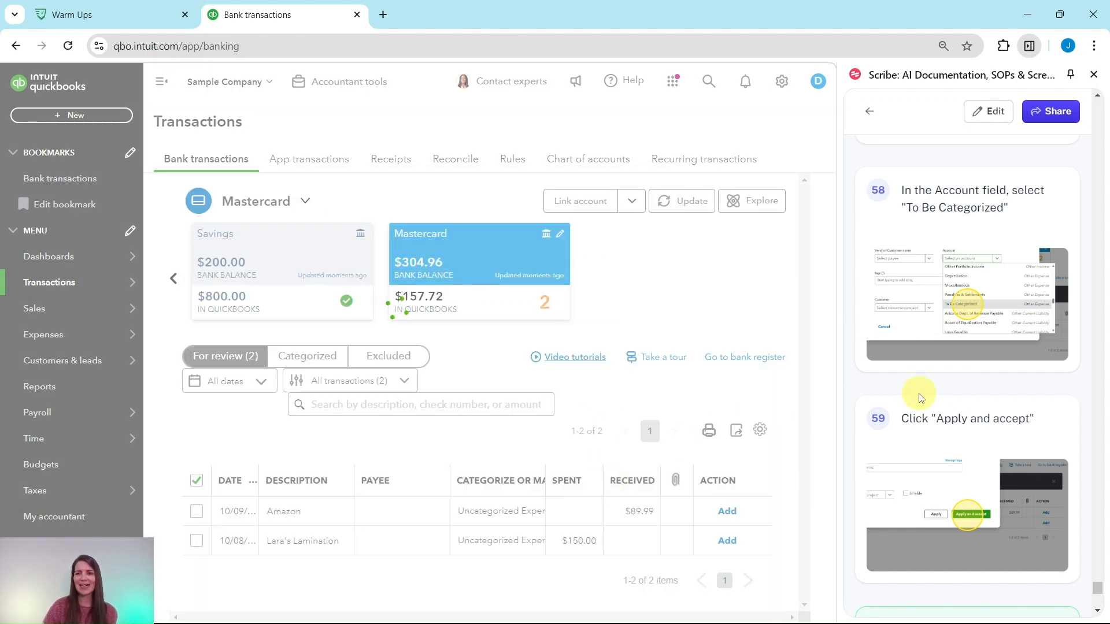
# - Review the Mastercard, Savings and Checking account cards for transactions still left to process
pyautogui.scroll(-1, 954, 398)
pyautogui.scroll(-4, 987, 393)
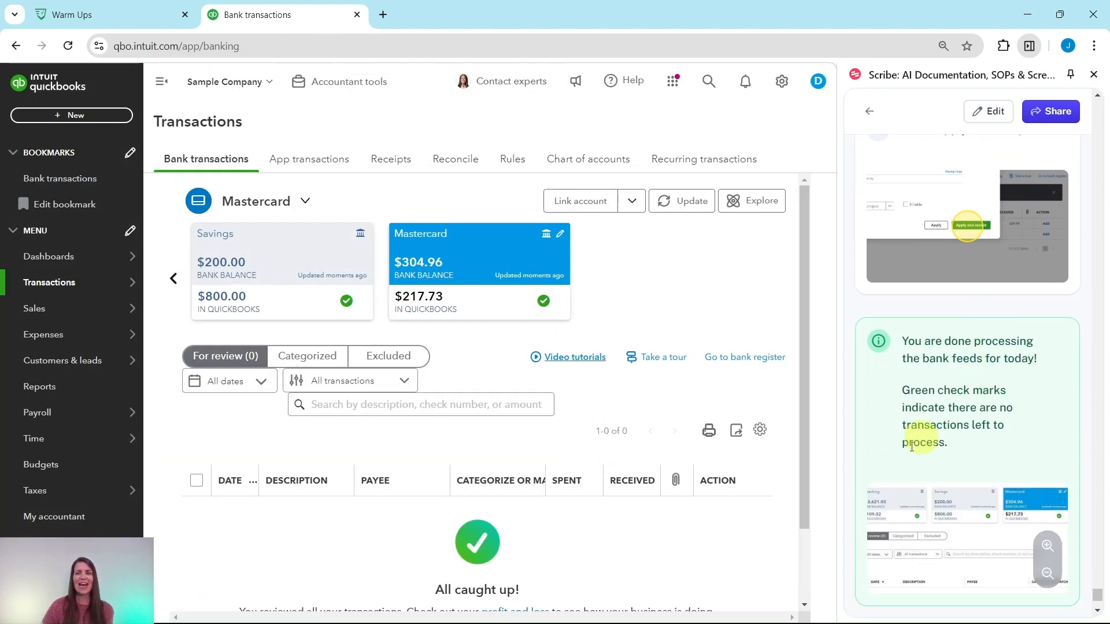
pyautogui.scroll(-2, 711, 515)
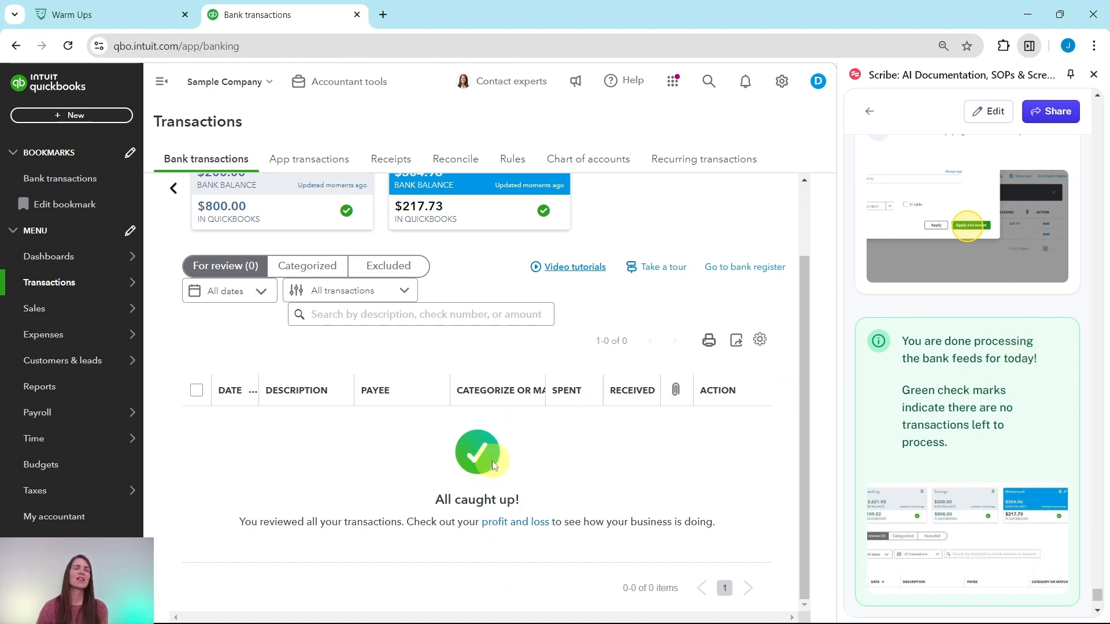
pyautogui.scroll(2, 564, 447)
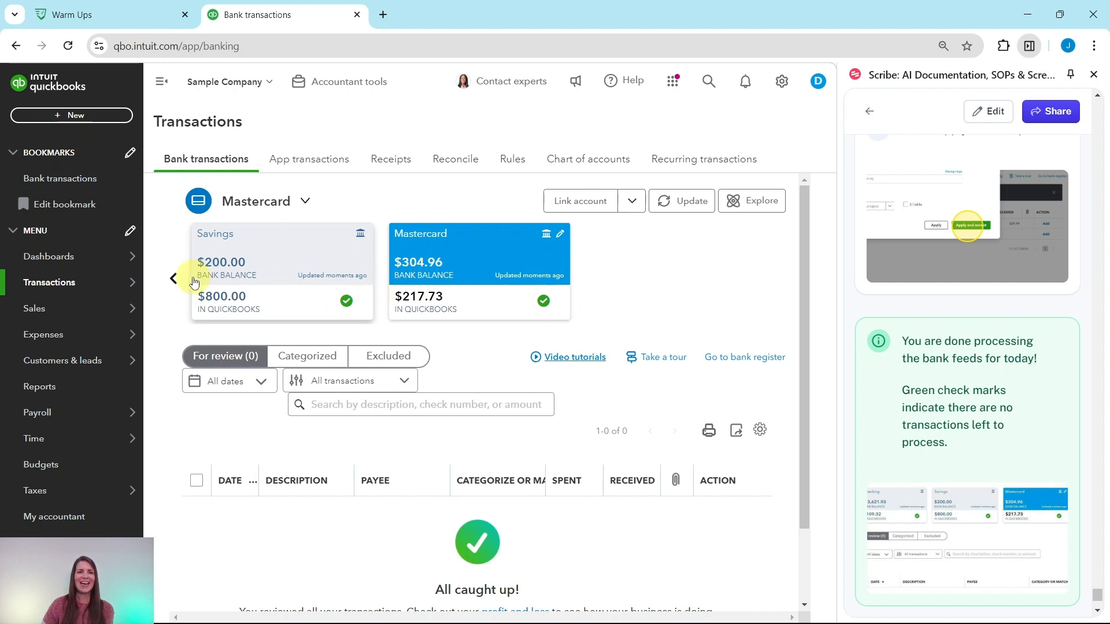
pyautogui.click(174, 278)
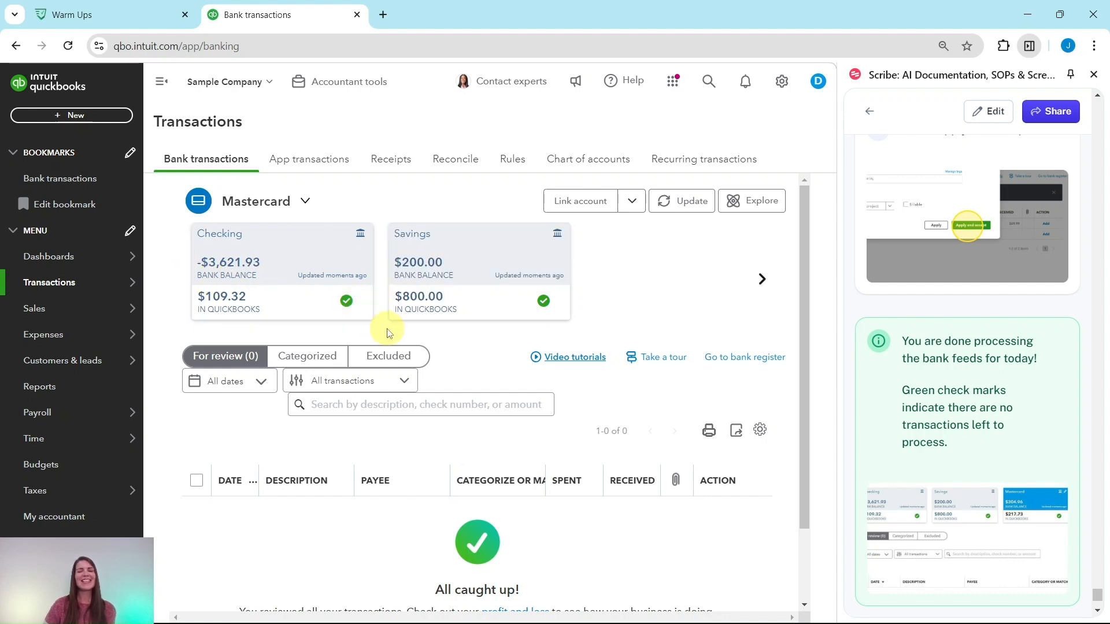